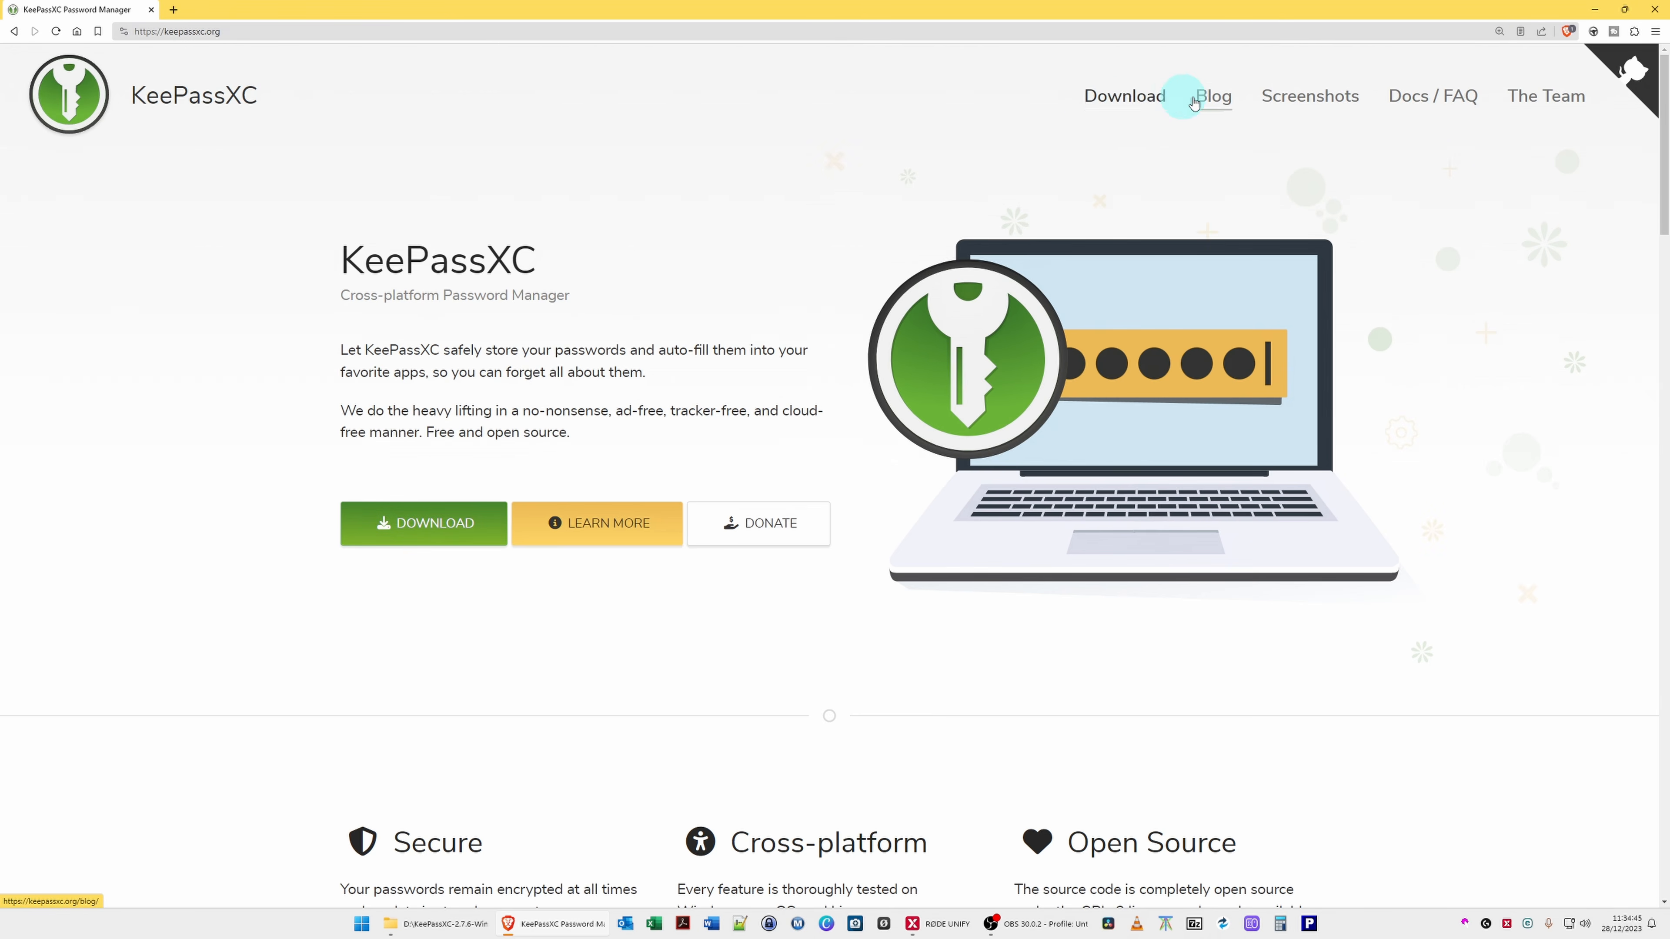
Try to download the 64-bit Windows 10 / 11 installer from the additional options on the KeePassXC download page.
left_click(1125, 96)
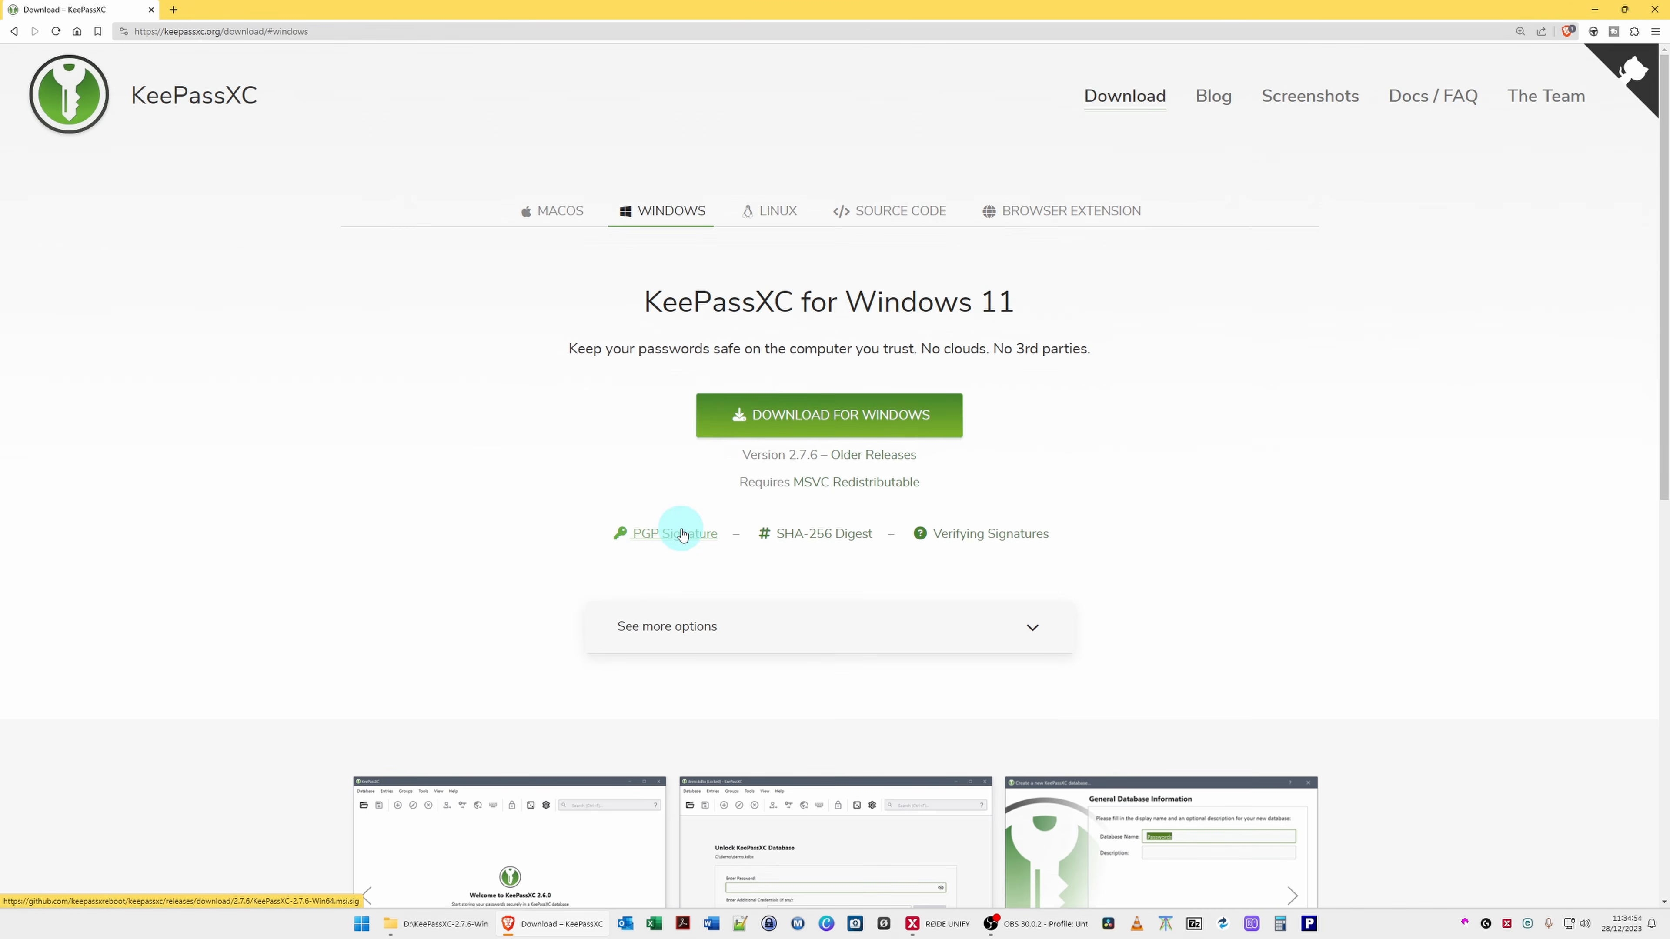
left_click(734, 628)
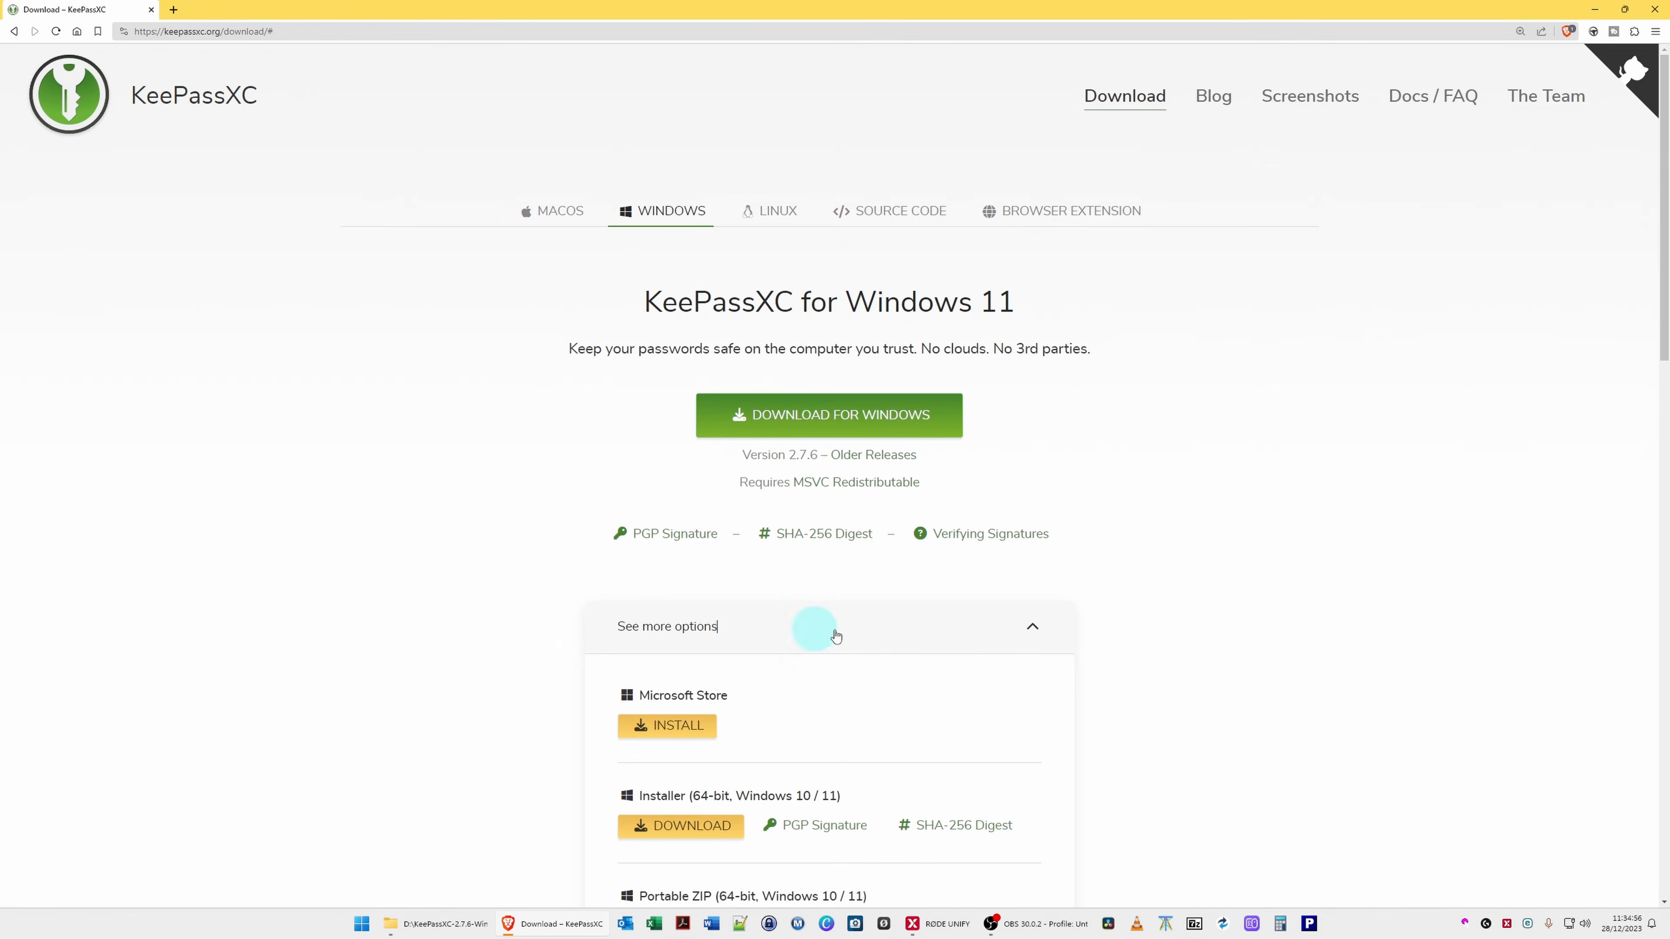
scroll(1082, 655, "down", 2)
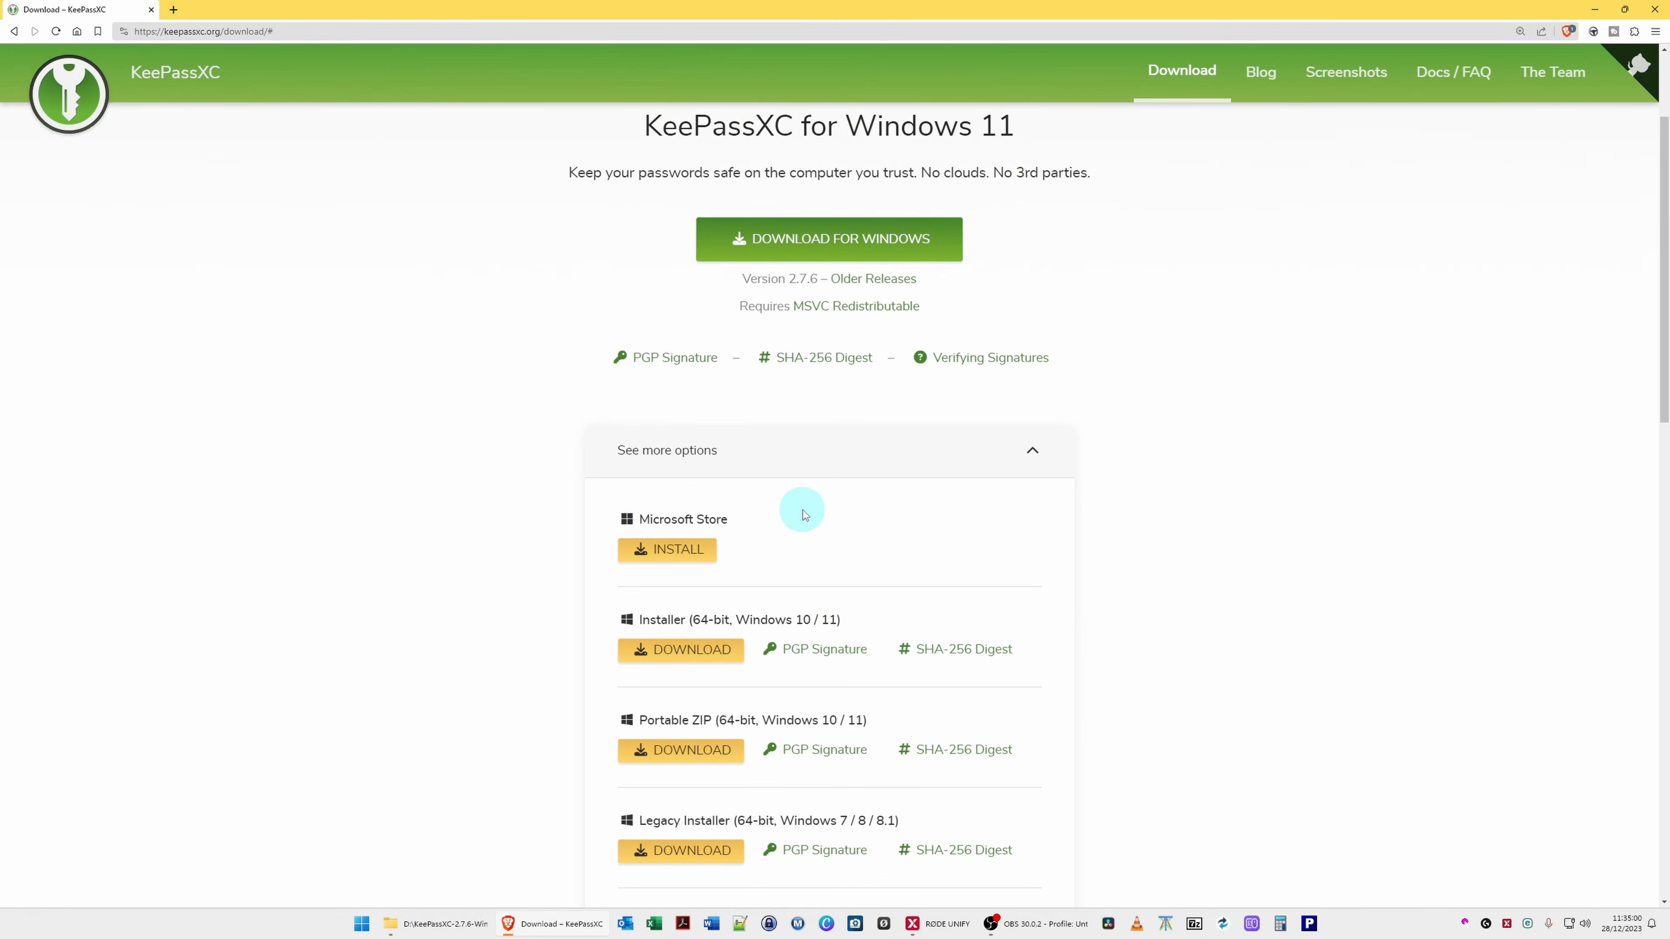
scroll(803, 515, "down", 2)
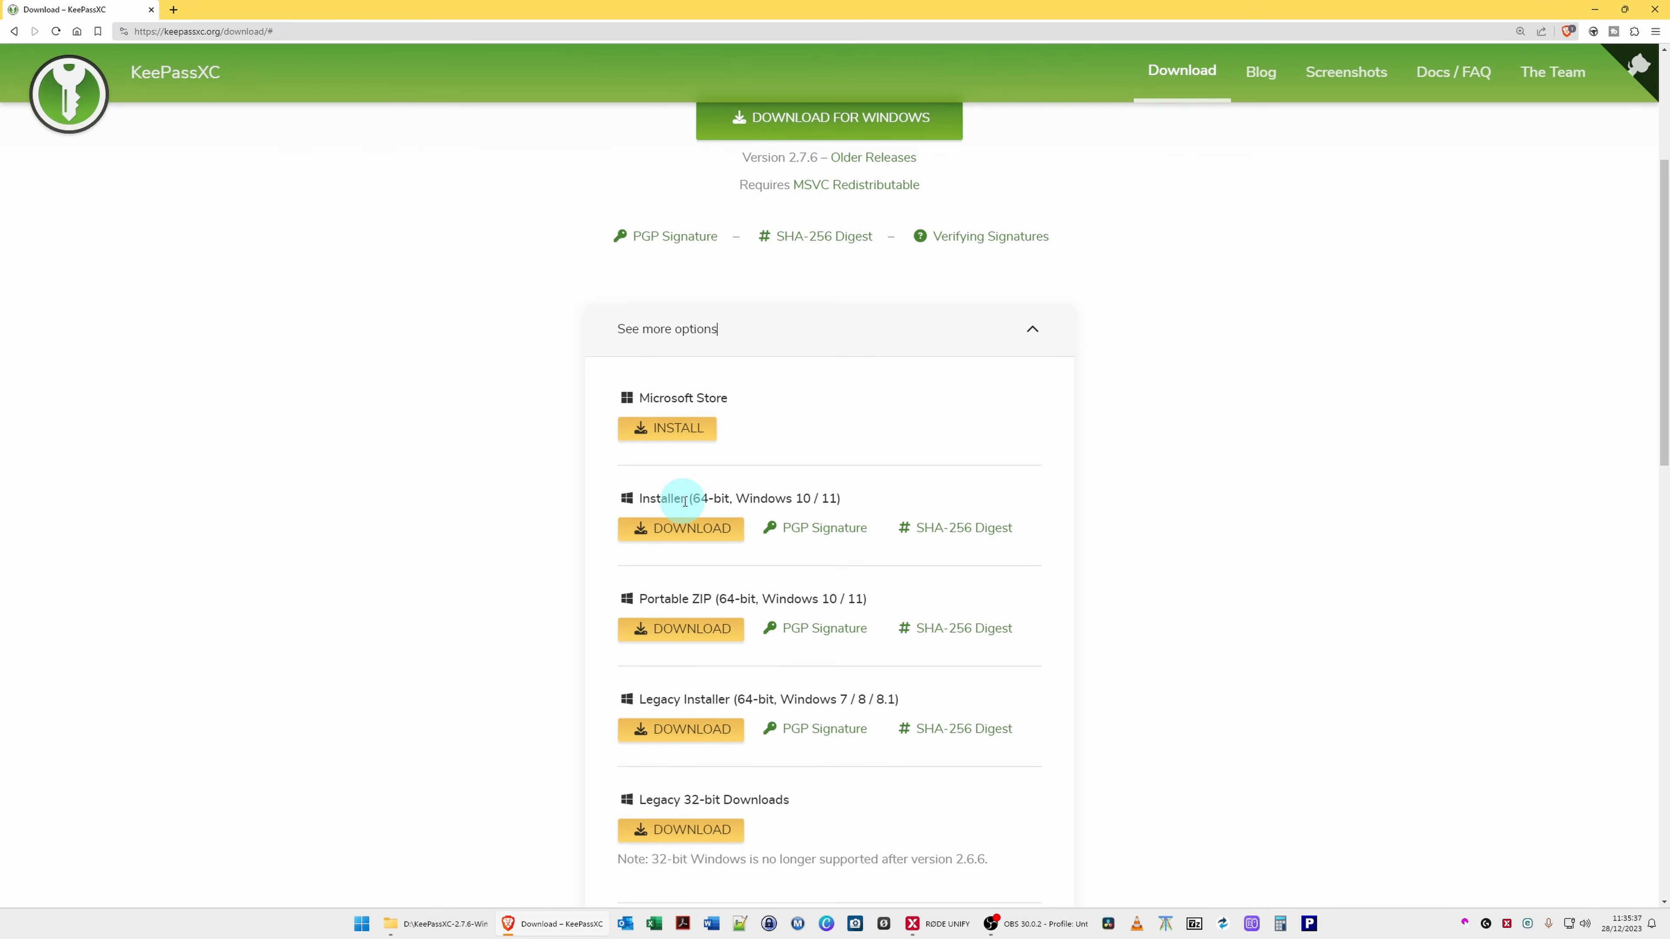
left_click(679, 530)
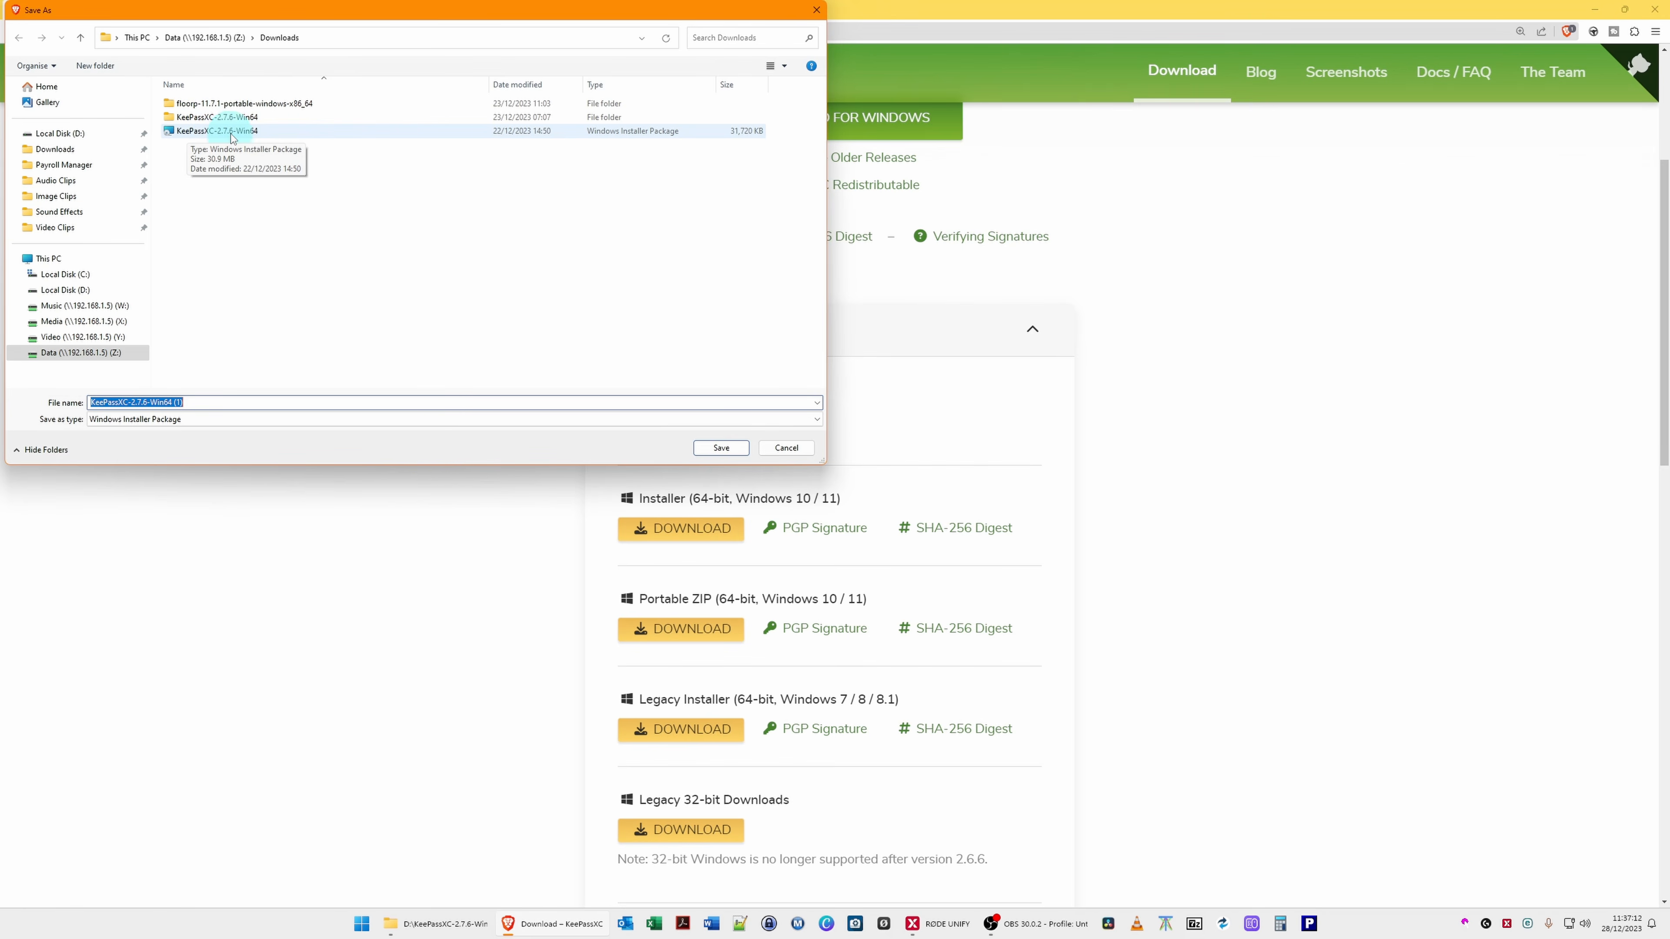
left_click(786, 448)
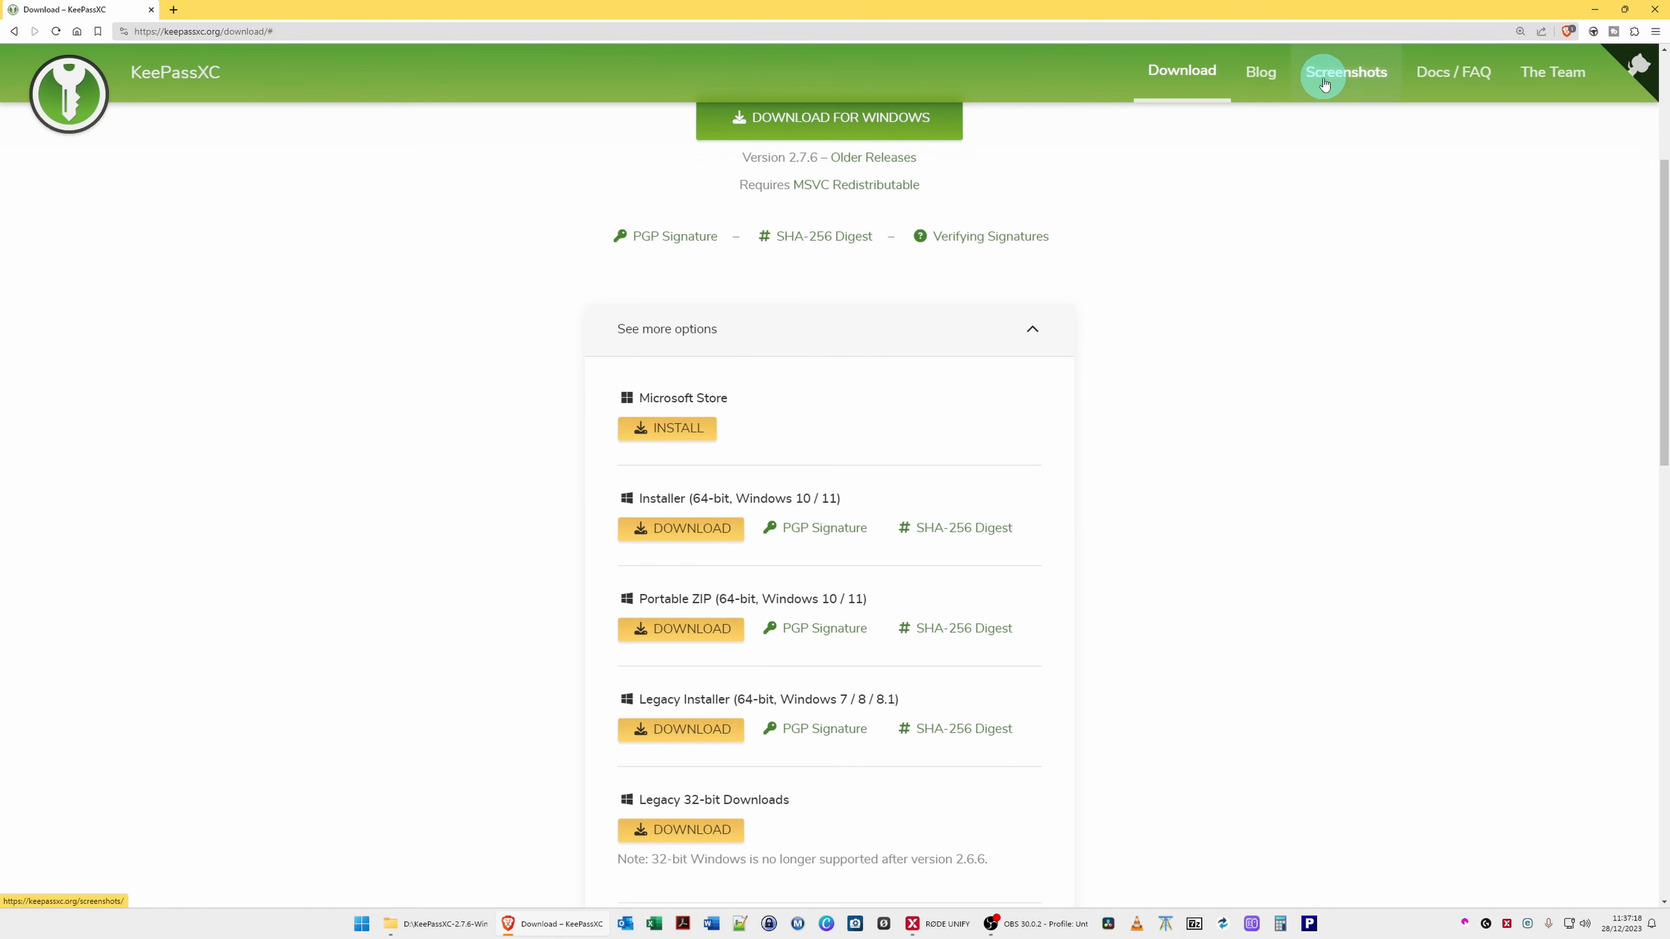
Minimize the browser, switch to File Explorer and open the Downloads folder.
left_click(1596, 9)
left_click(439, 925)
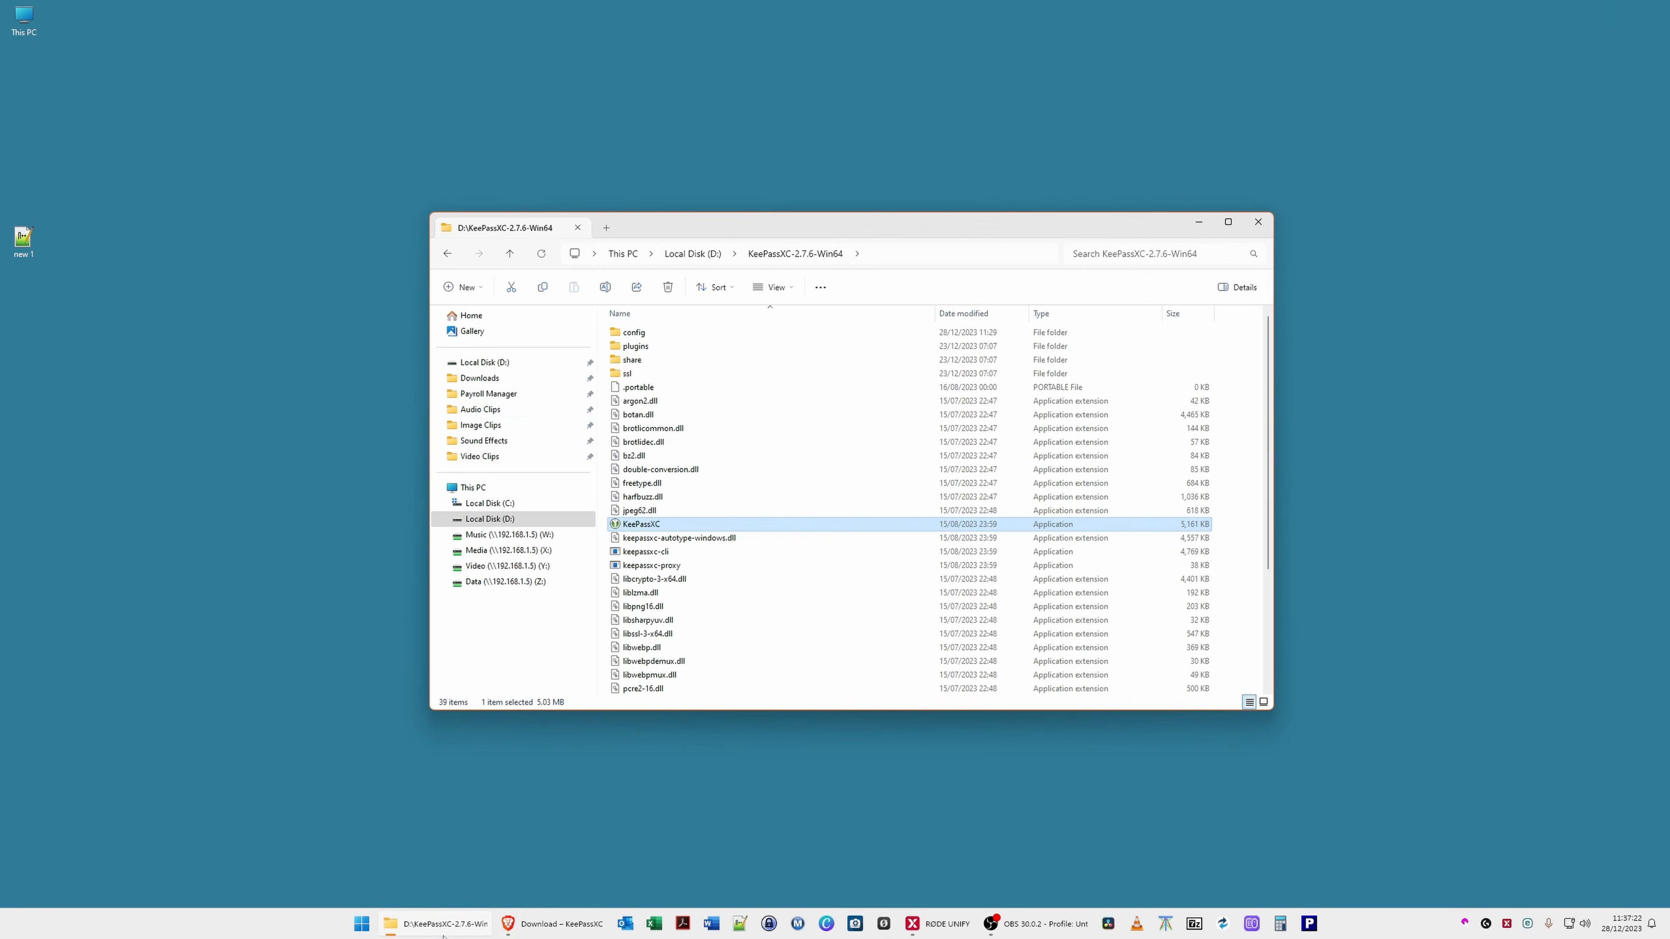
left_click(489, 382)
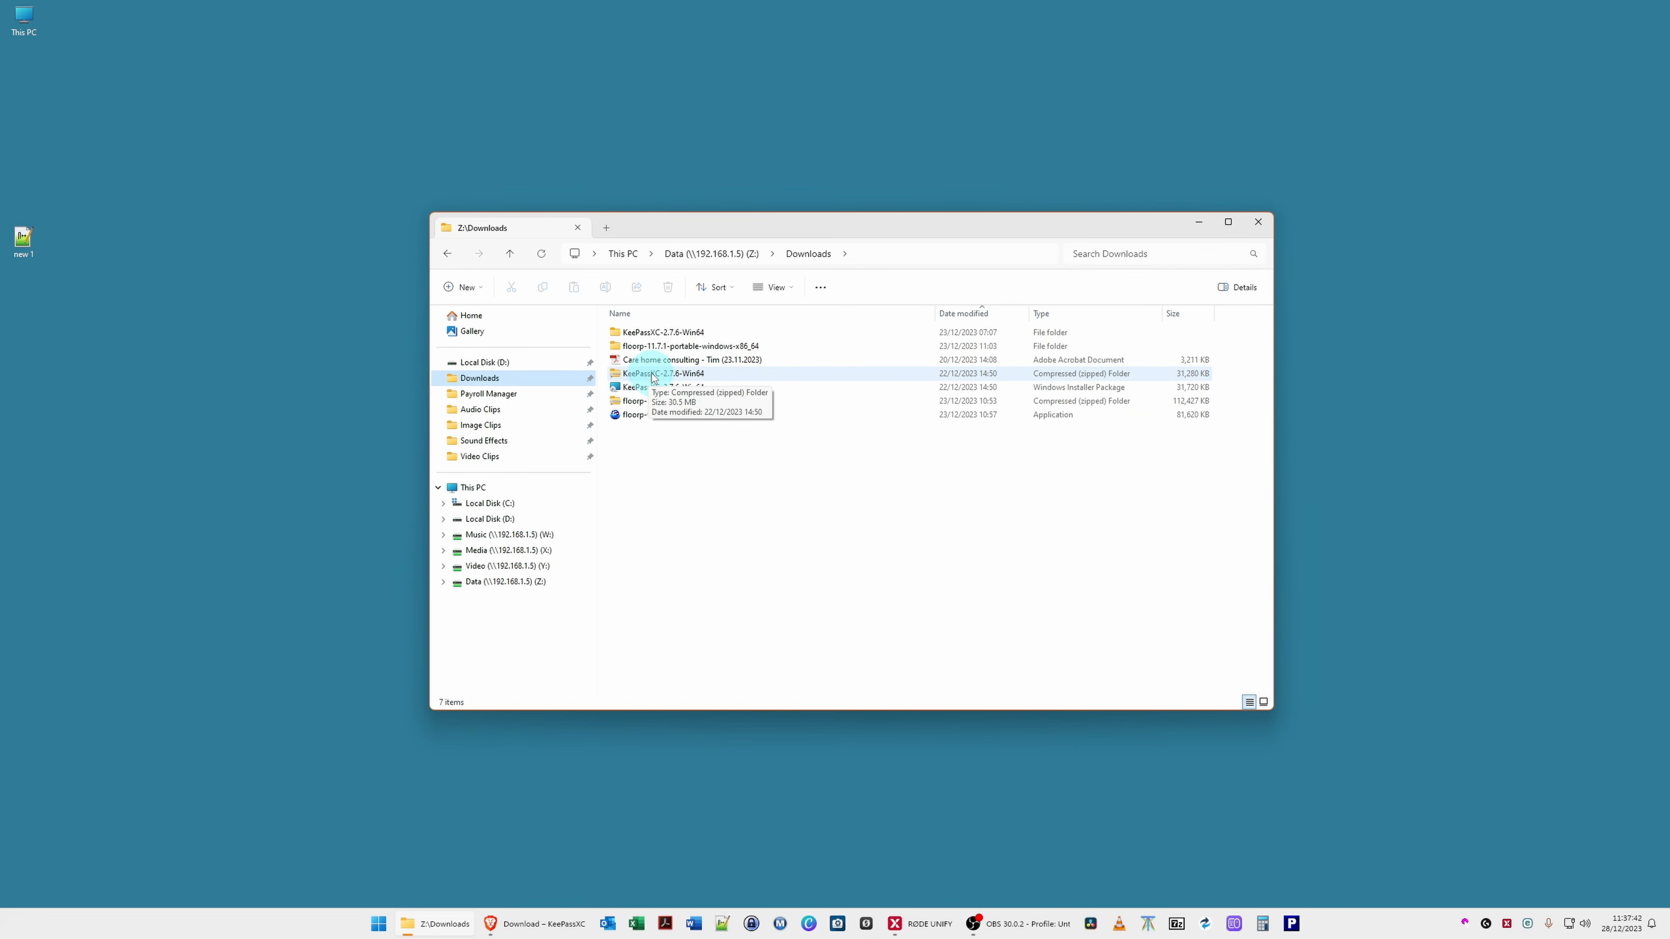
left_click(633, 388)
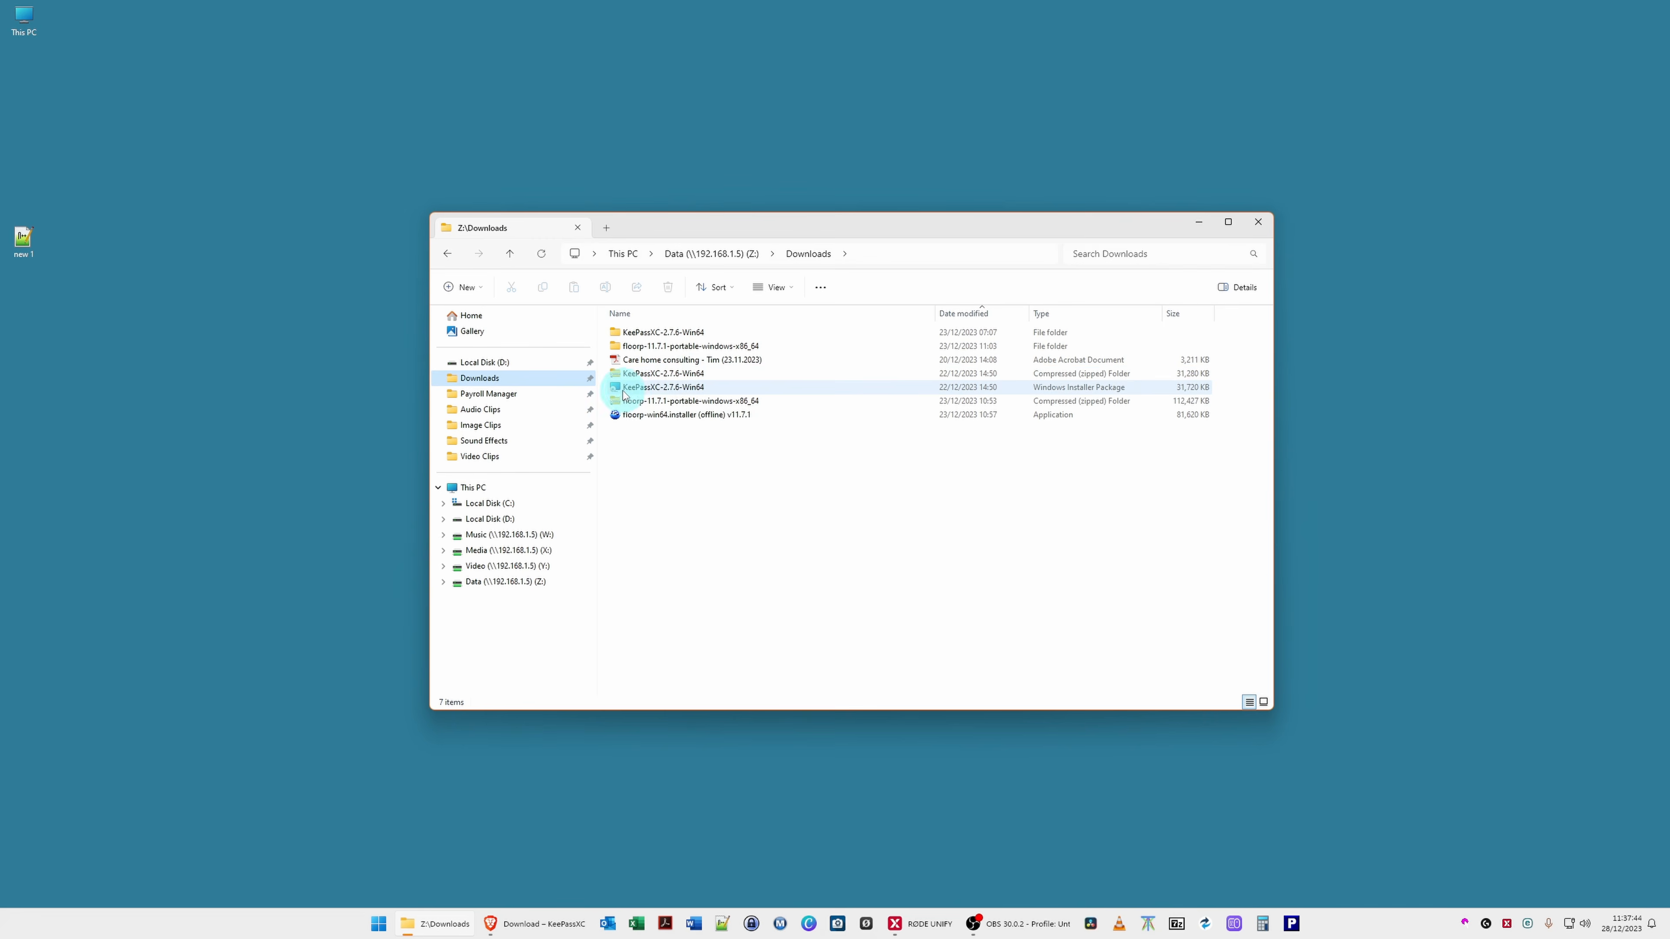
double_click(651, 388)
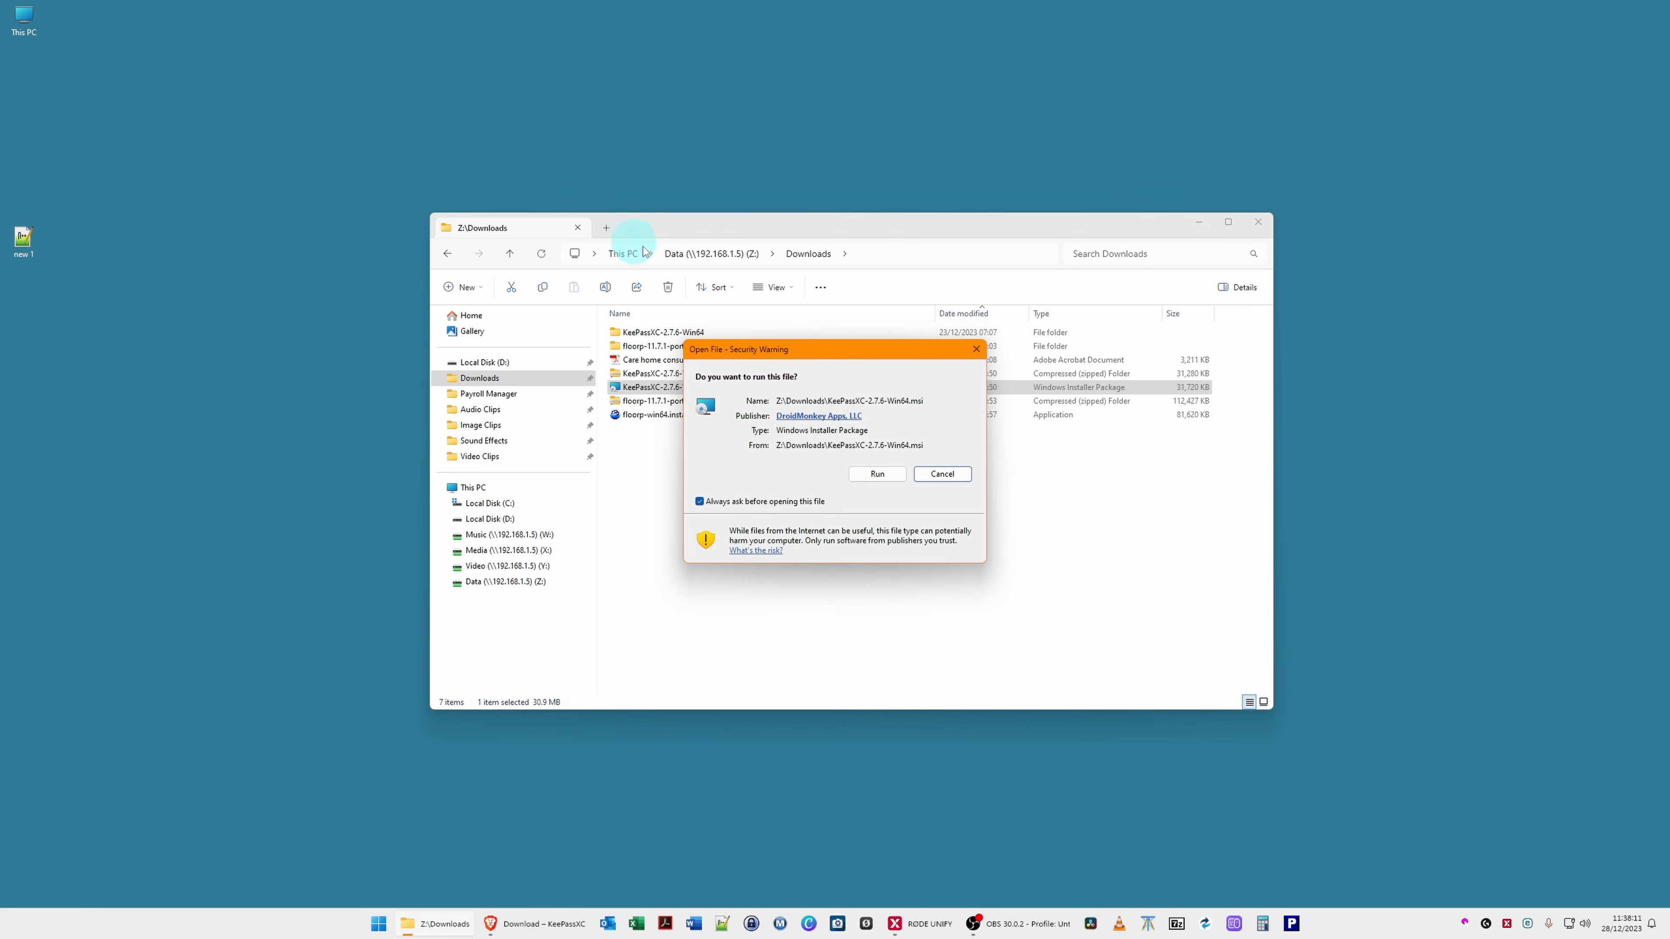
left_click(940, 474)
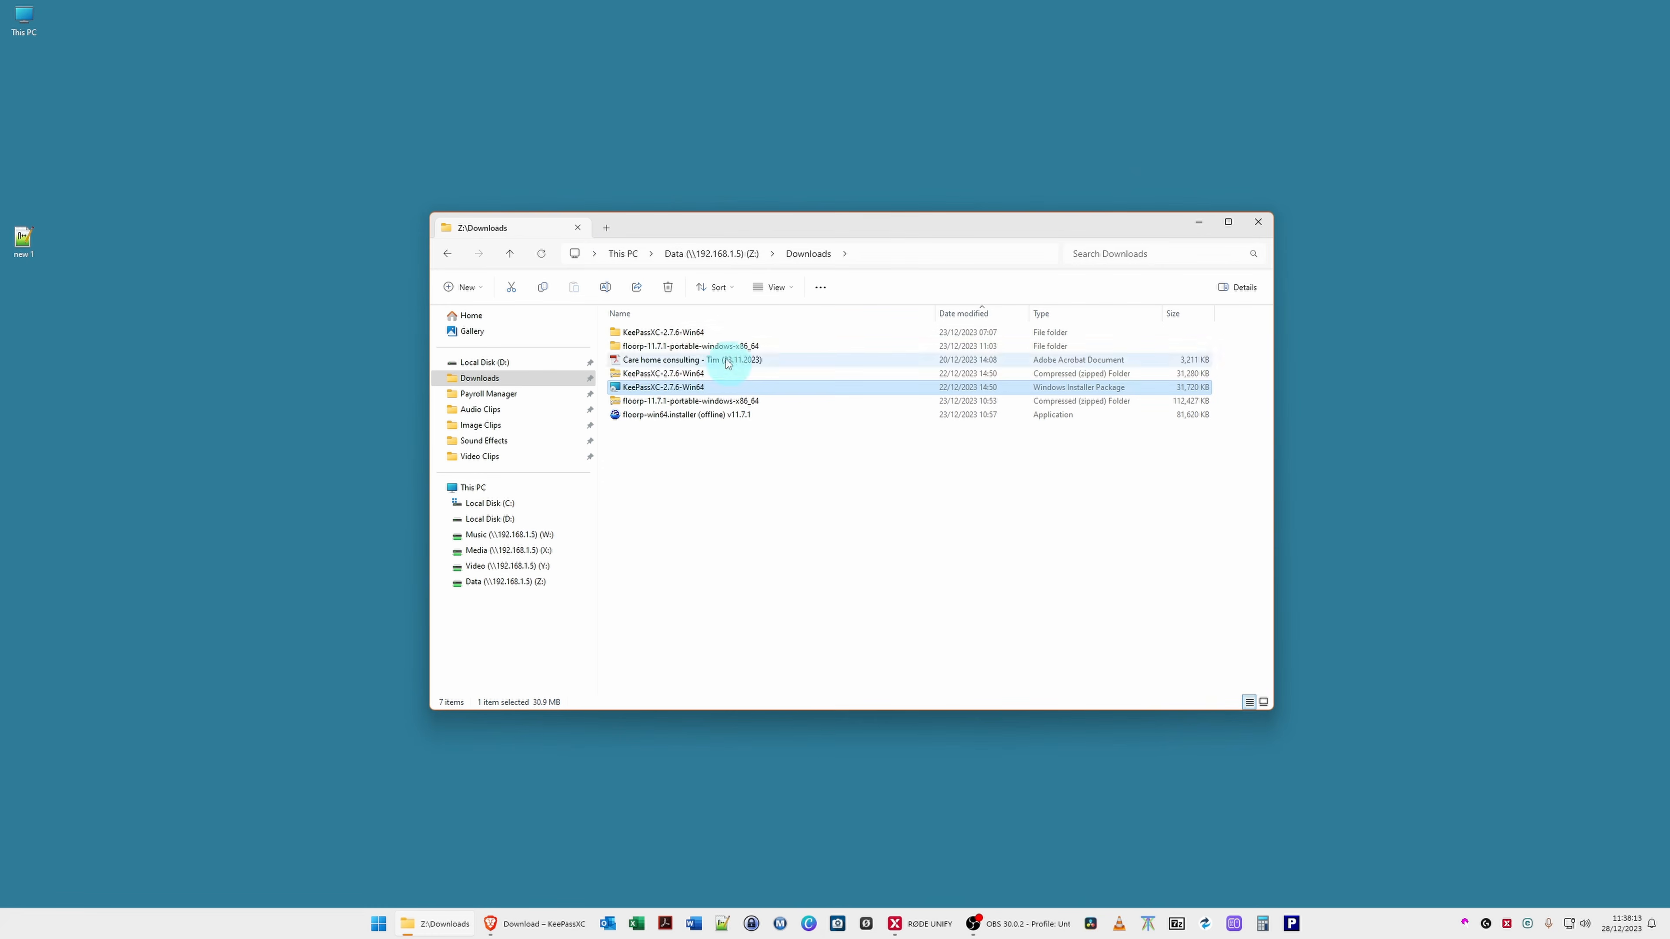
Look at the contents of the KeePass Database folder on Local Disk (D:) in a new File Explorer tab.
left_click(602, 229)
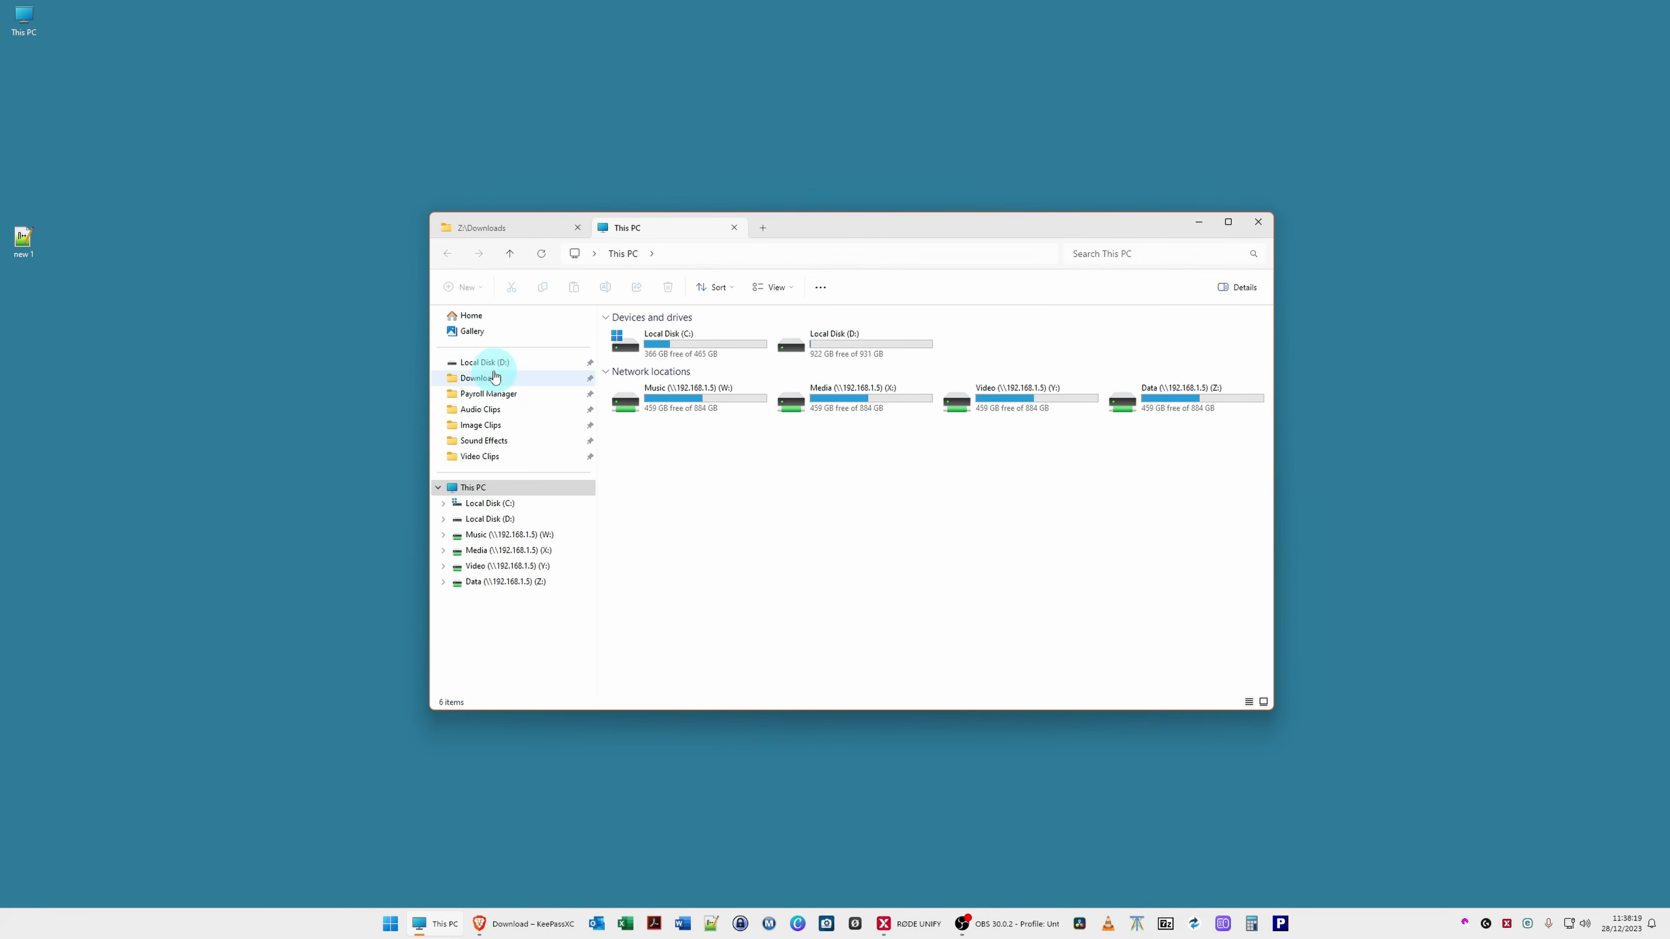
left_click(485, 362)
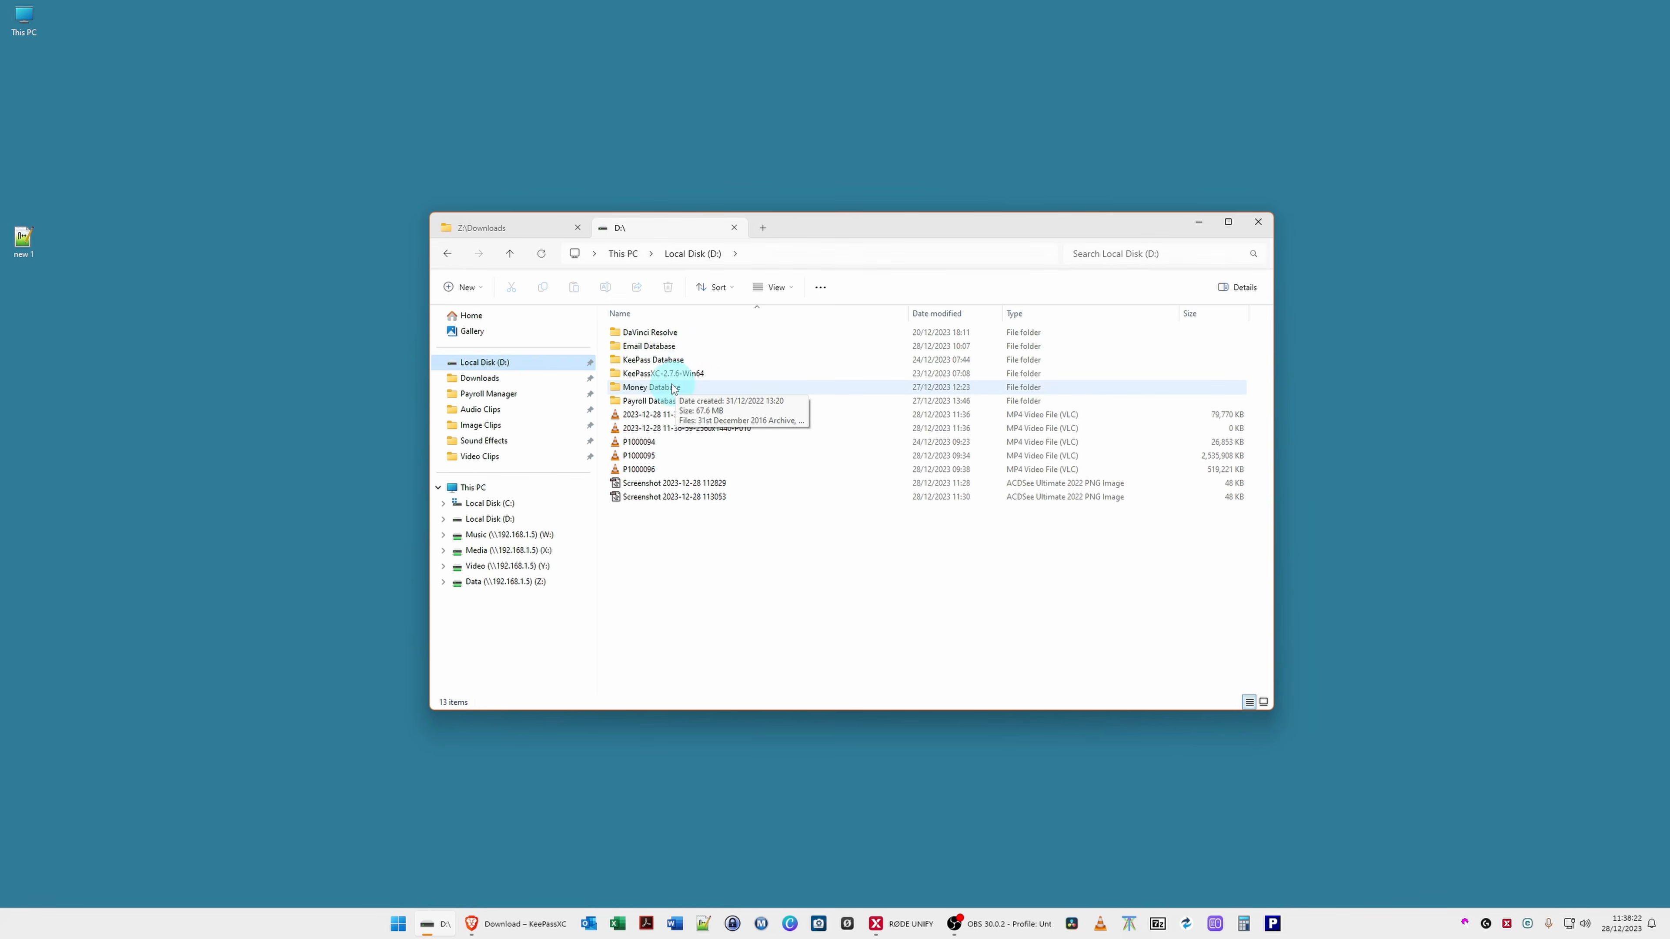
left_click(632, 362)
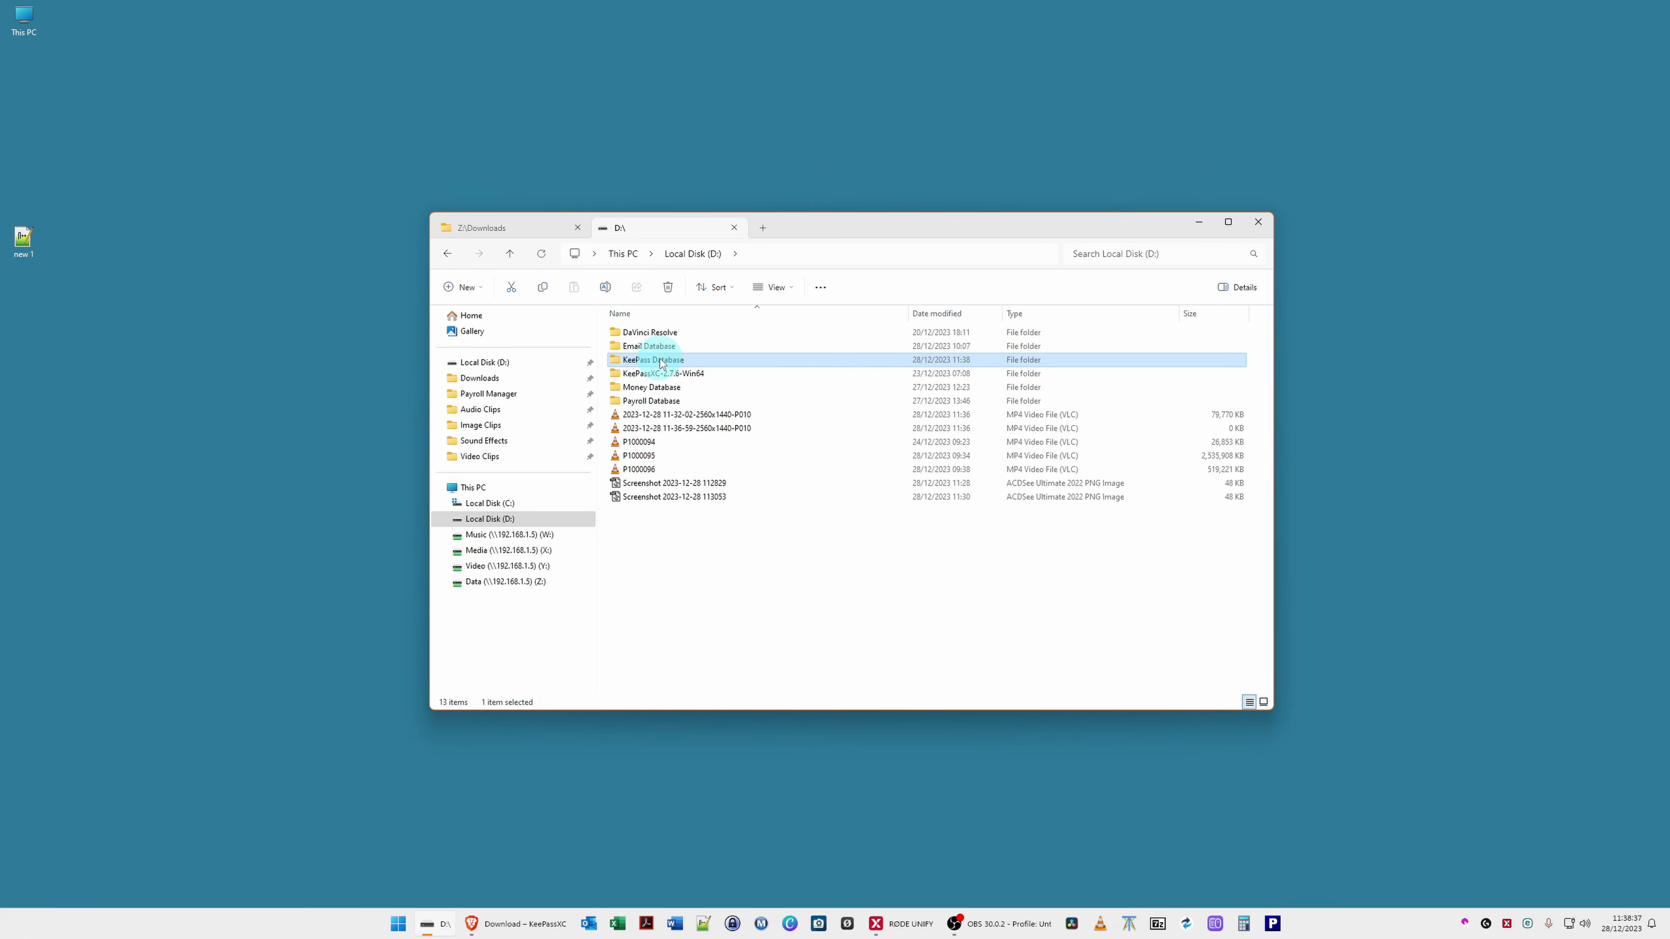
double_click(661, 364)
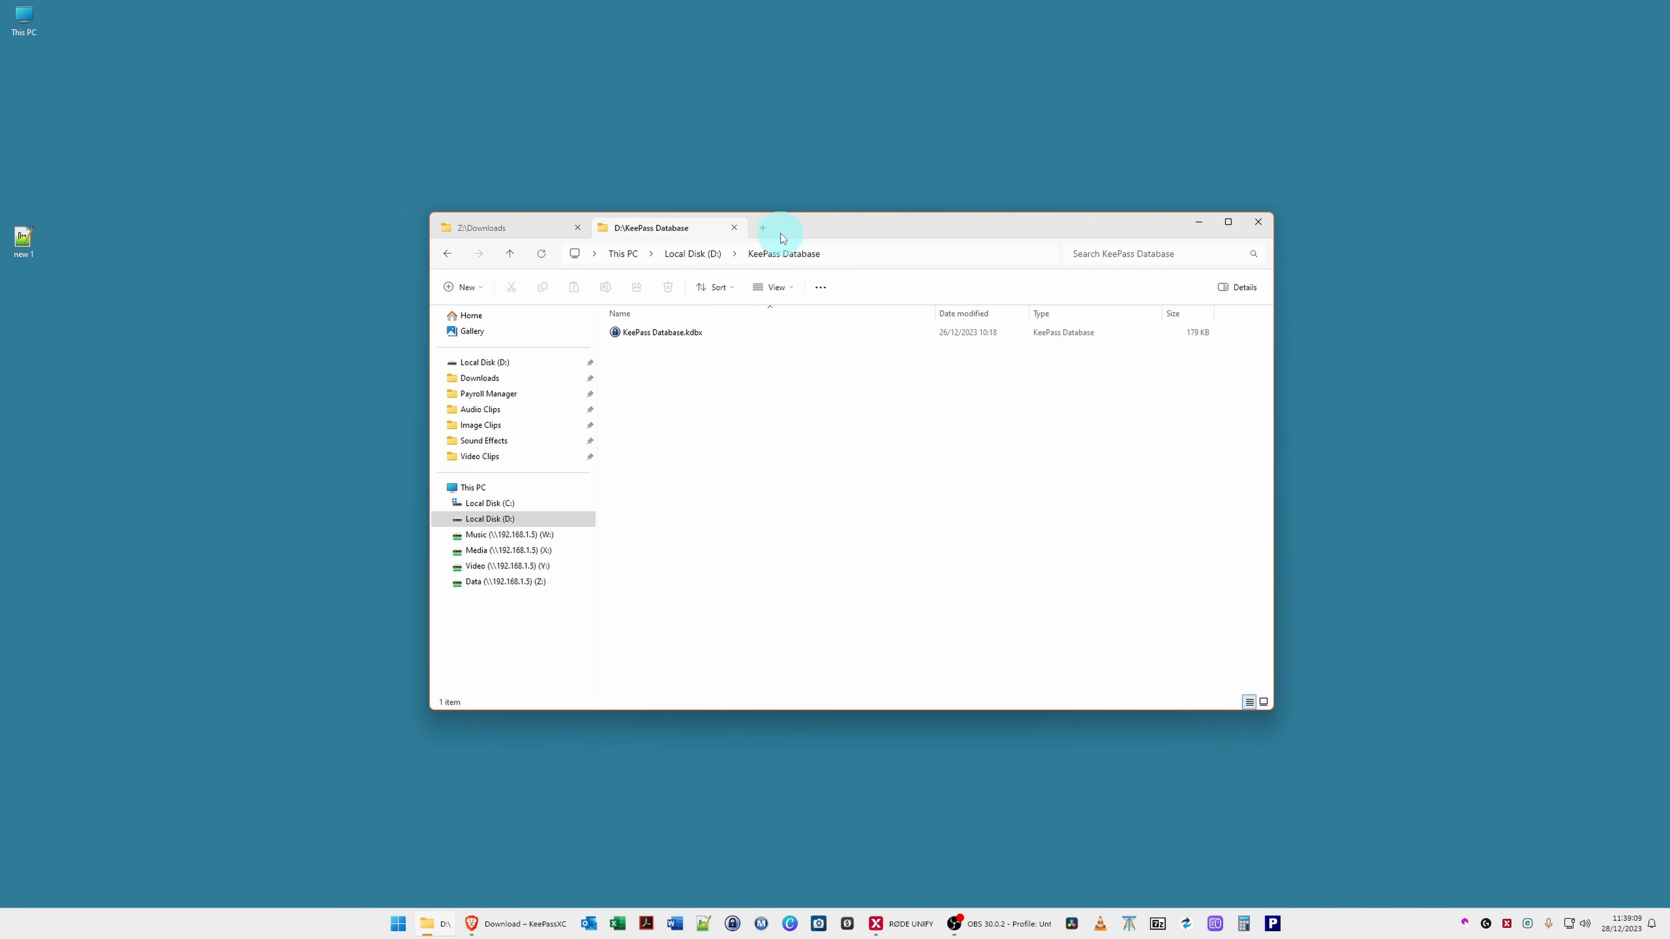
Create a folder named KeePassXC Database at the root of Local Disk (D:).
left_click(710, 255)
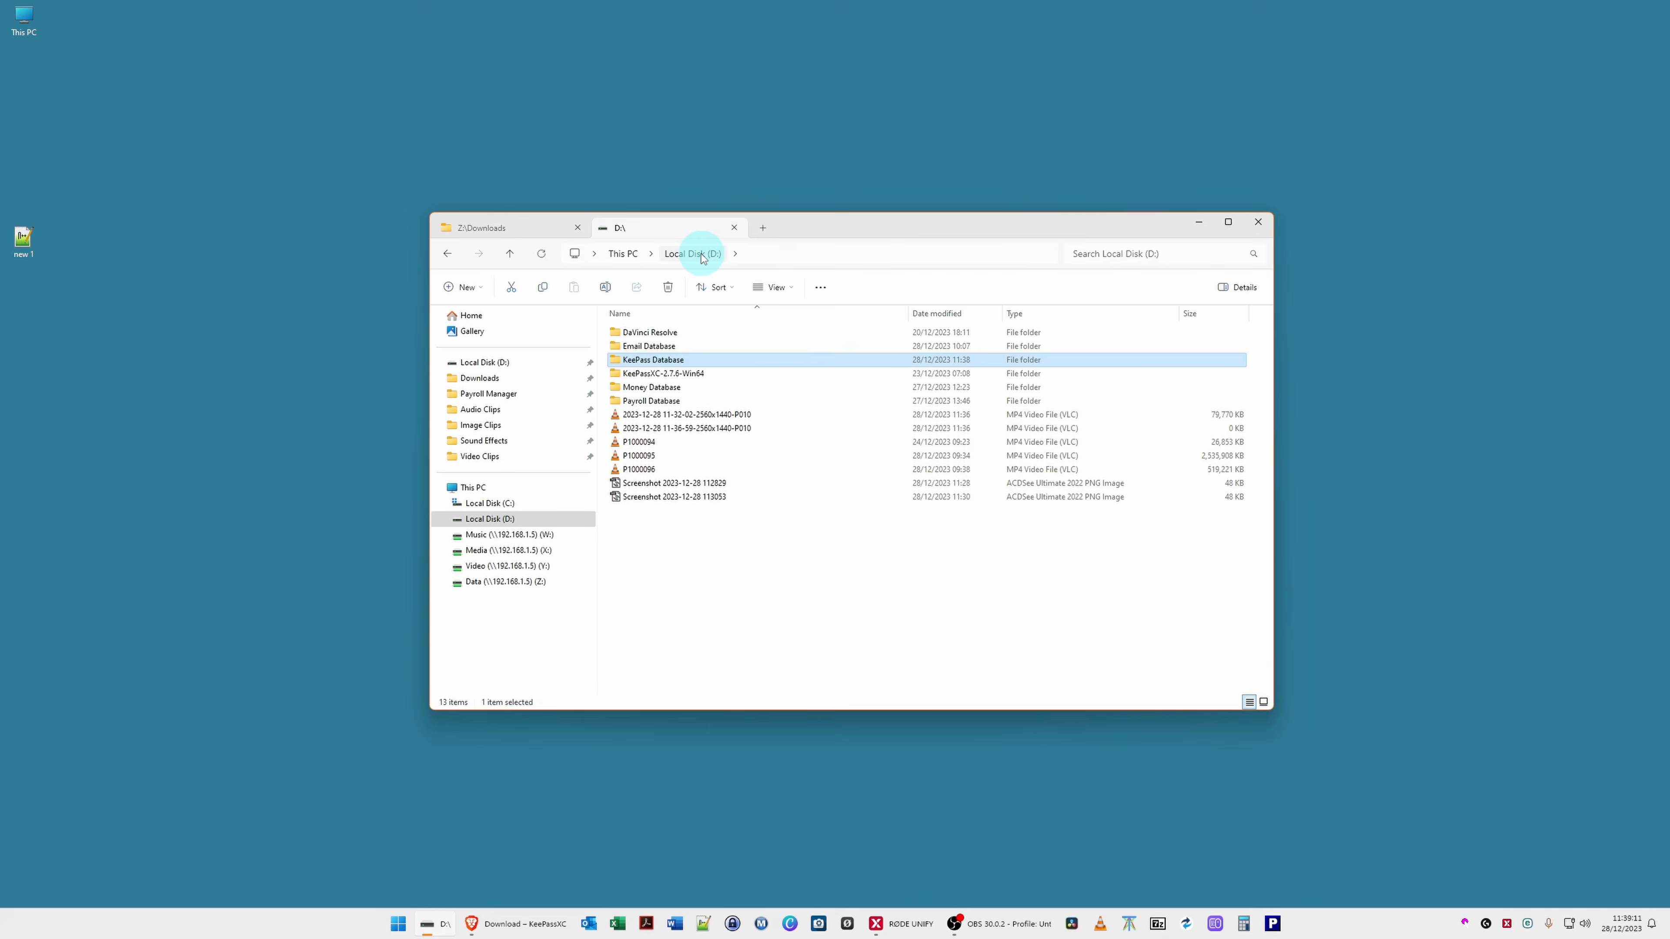
left_click(757, 546)
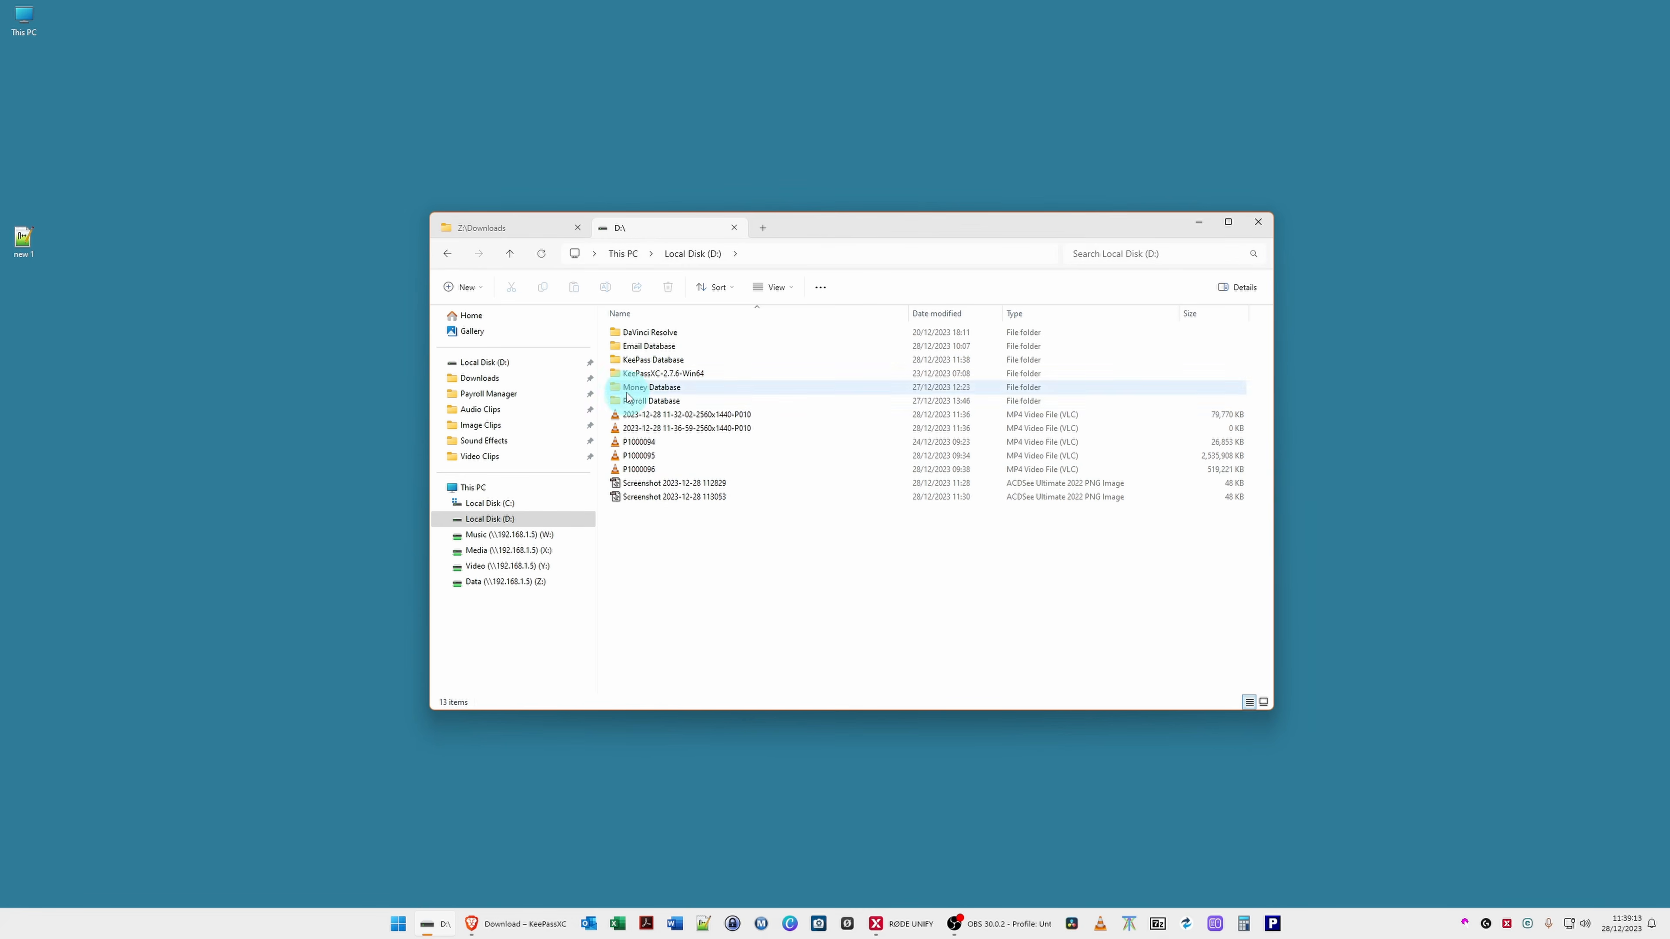
left_click(458, 283)
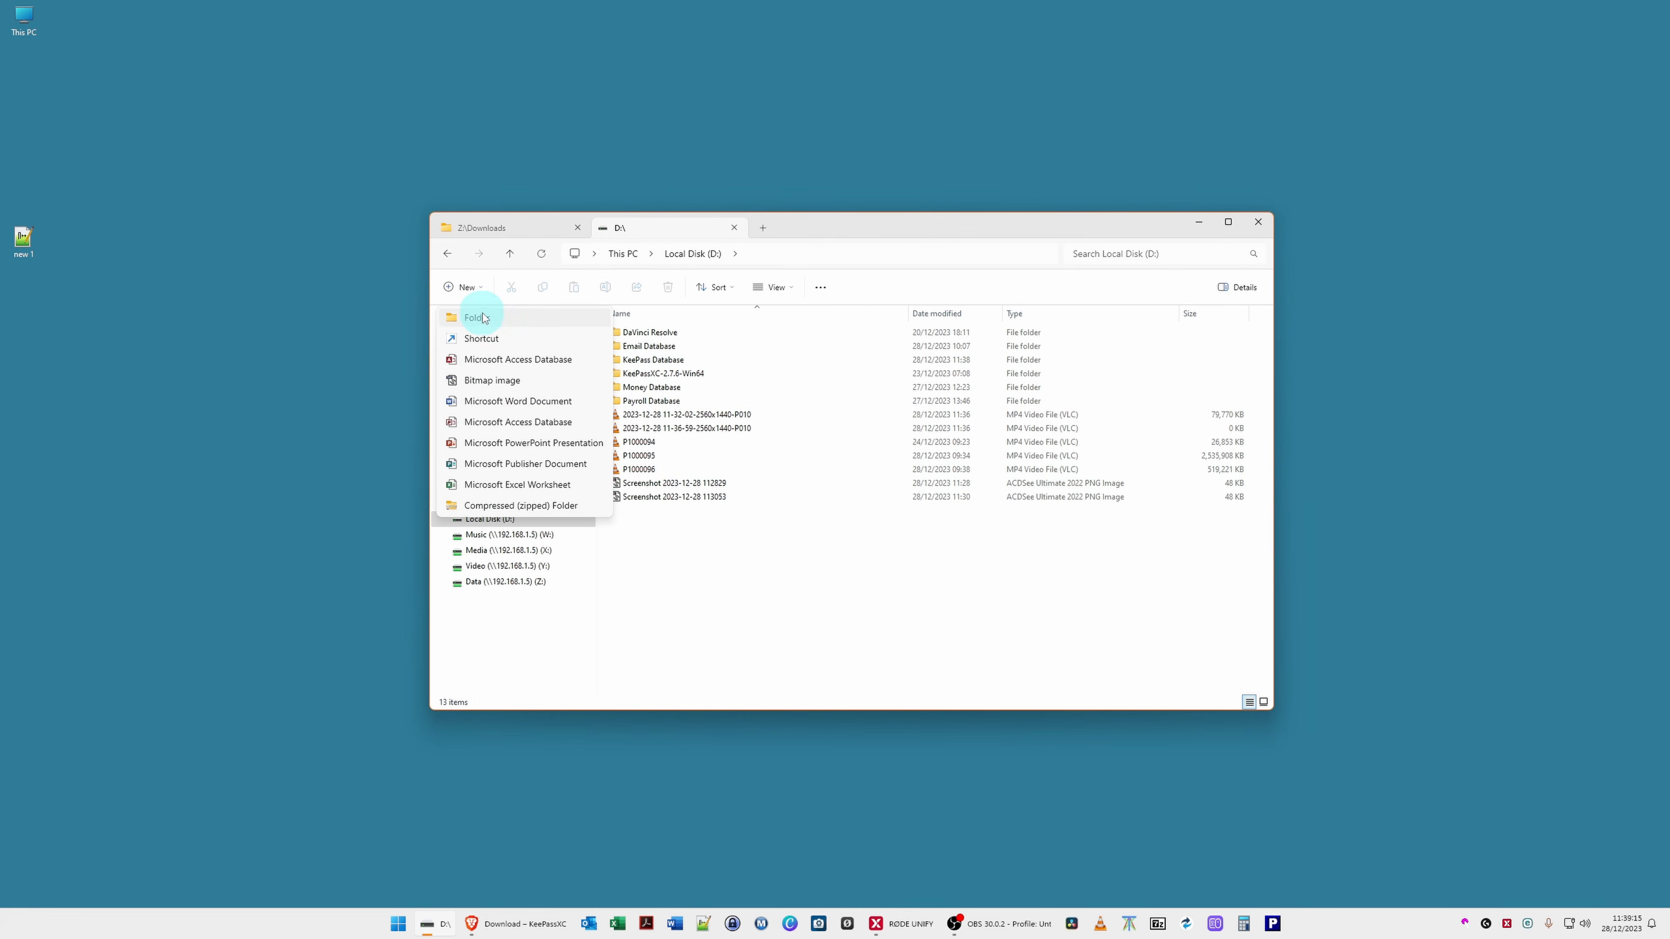
left_click(480, 318)
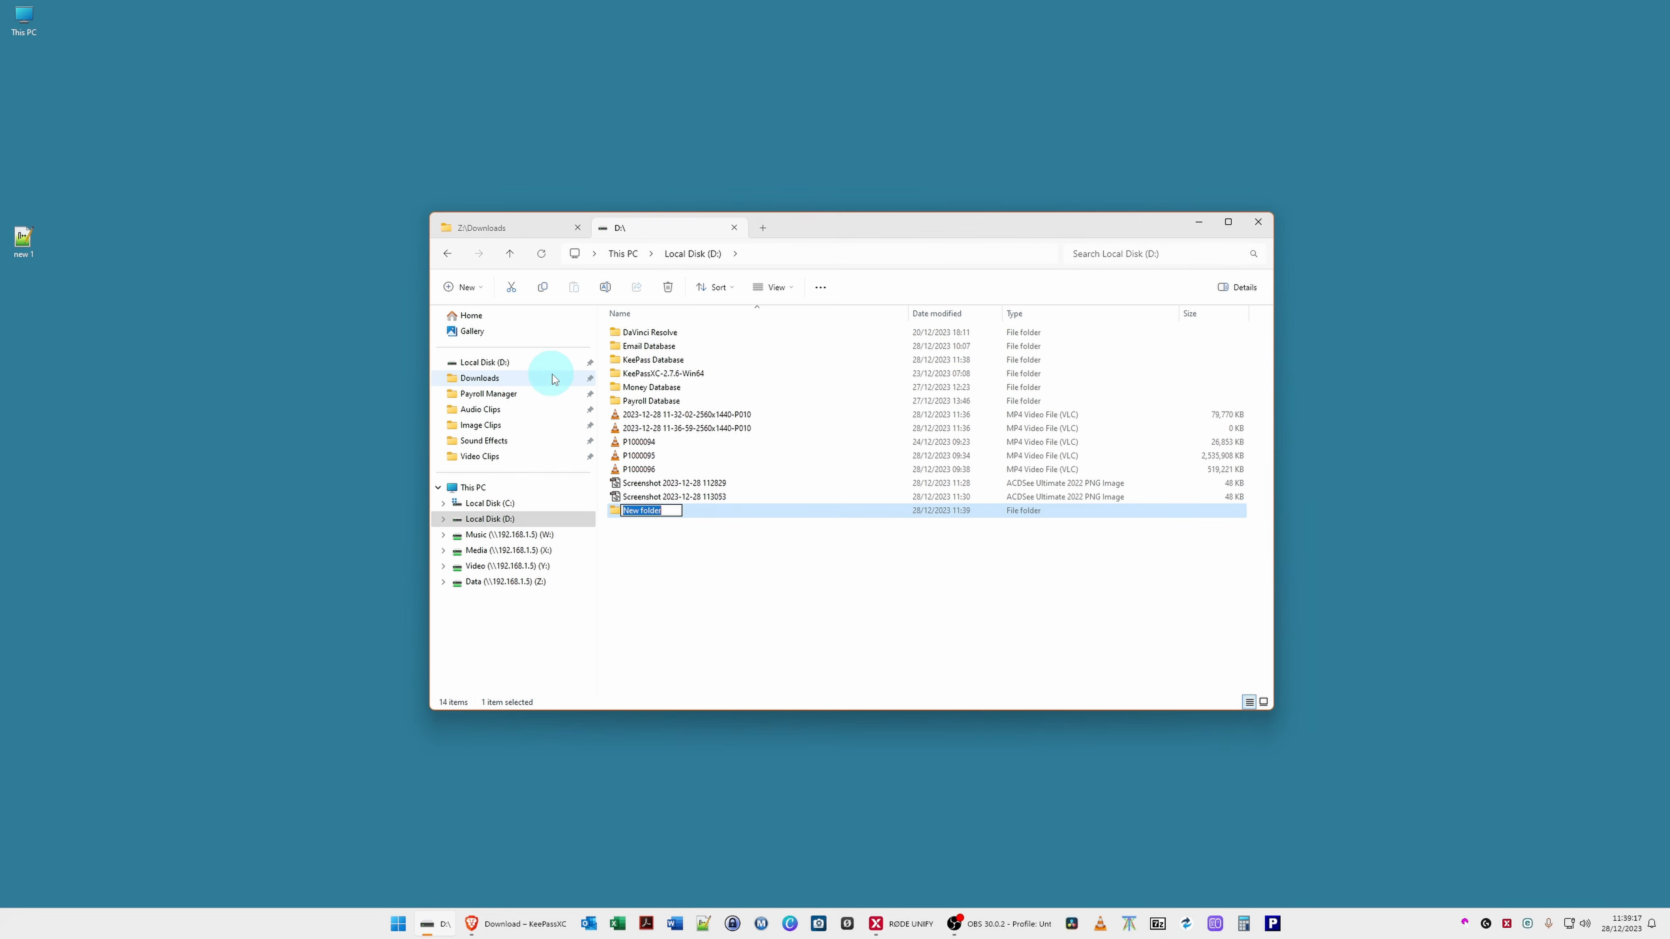
type("KeePassXC Database")
key("Return")
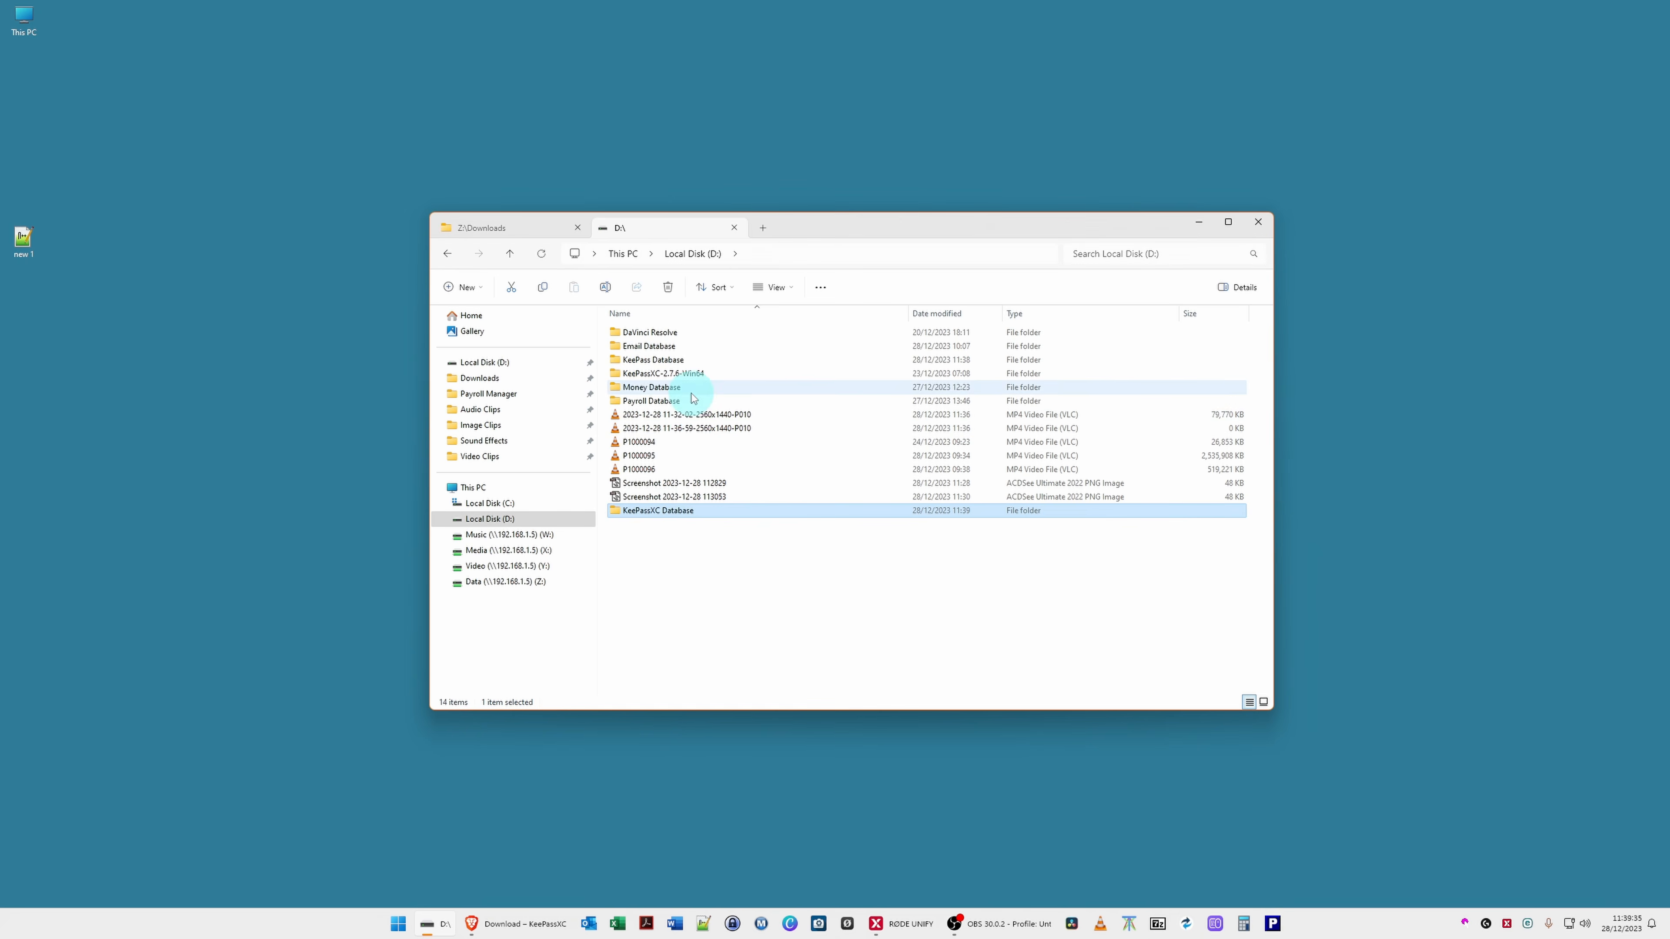
Copy KeePass Database.kdbx from the KeePass Database folder into the KeePassXC Database folder on Local Disk (D:).
double_click(667, 362)
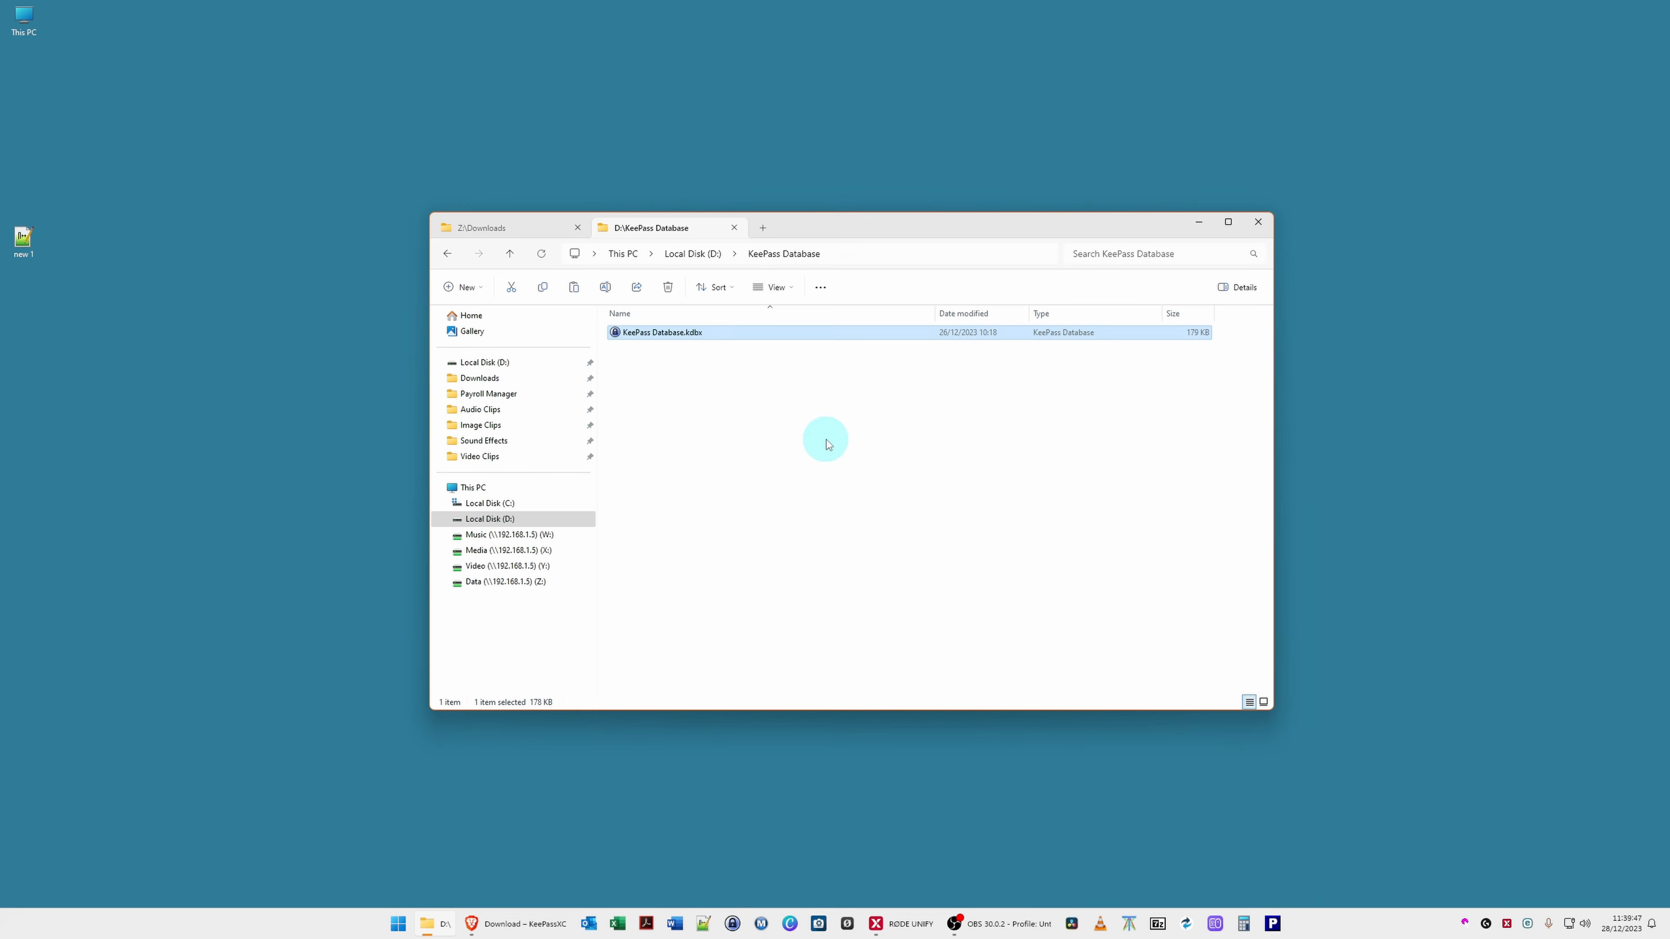
key("ctrl+Tab")
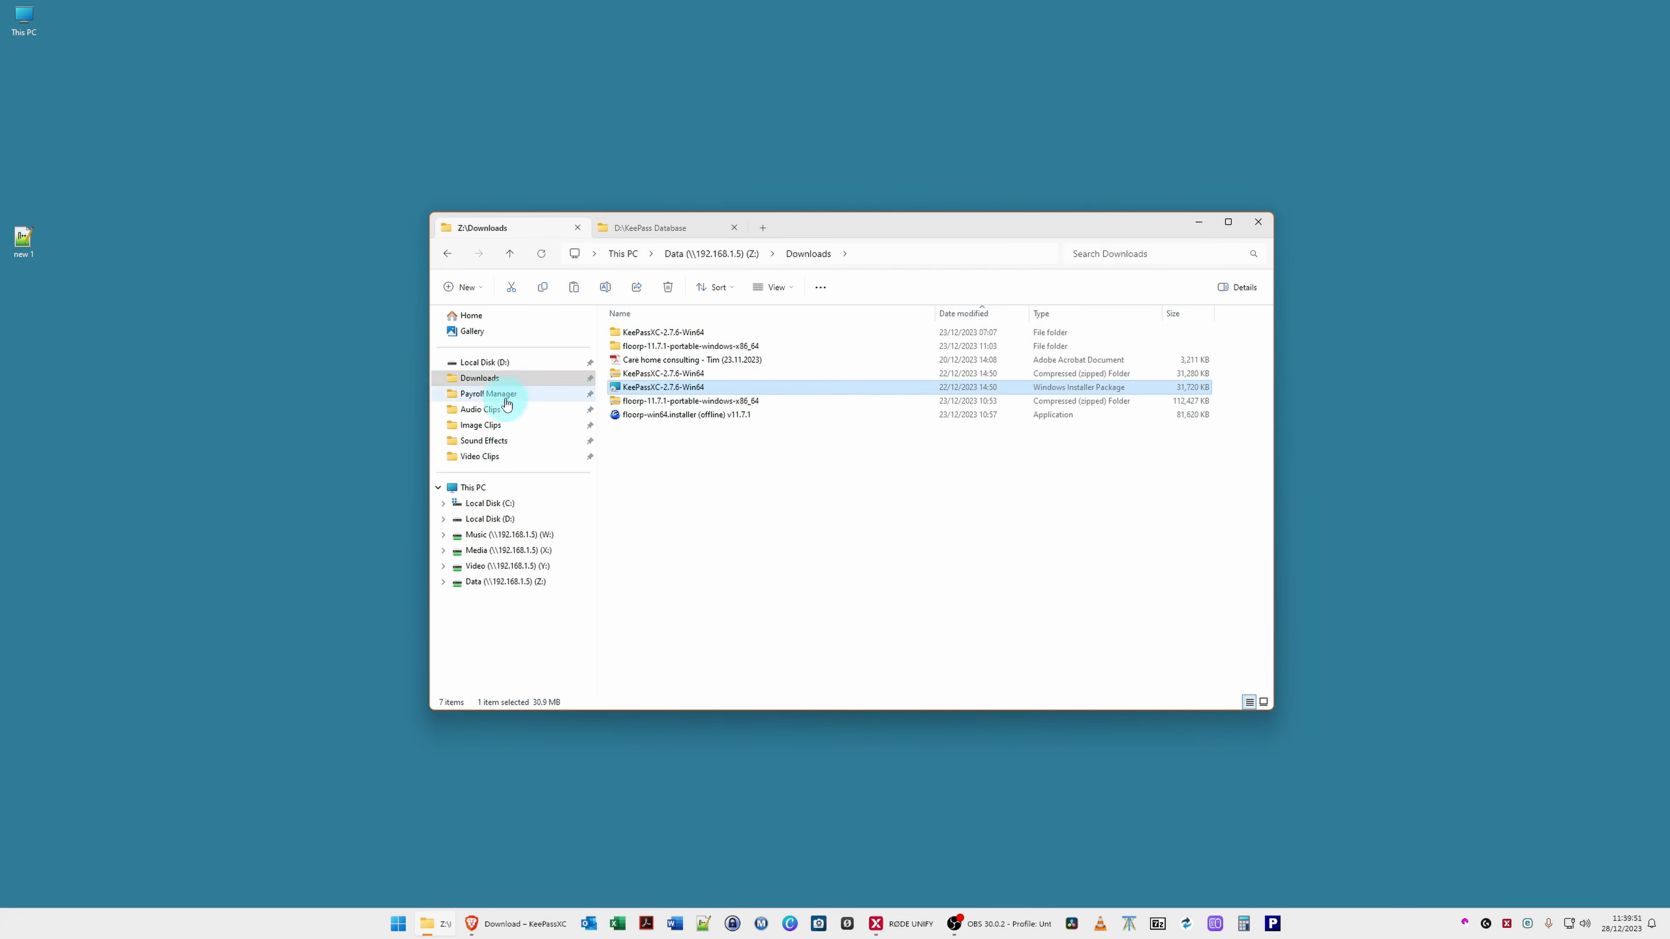
left_click(484, 362)
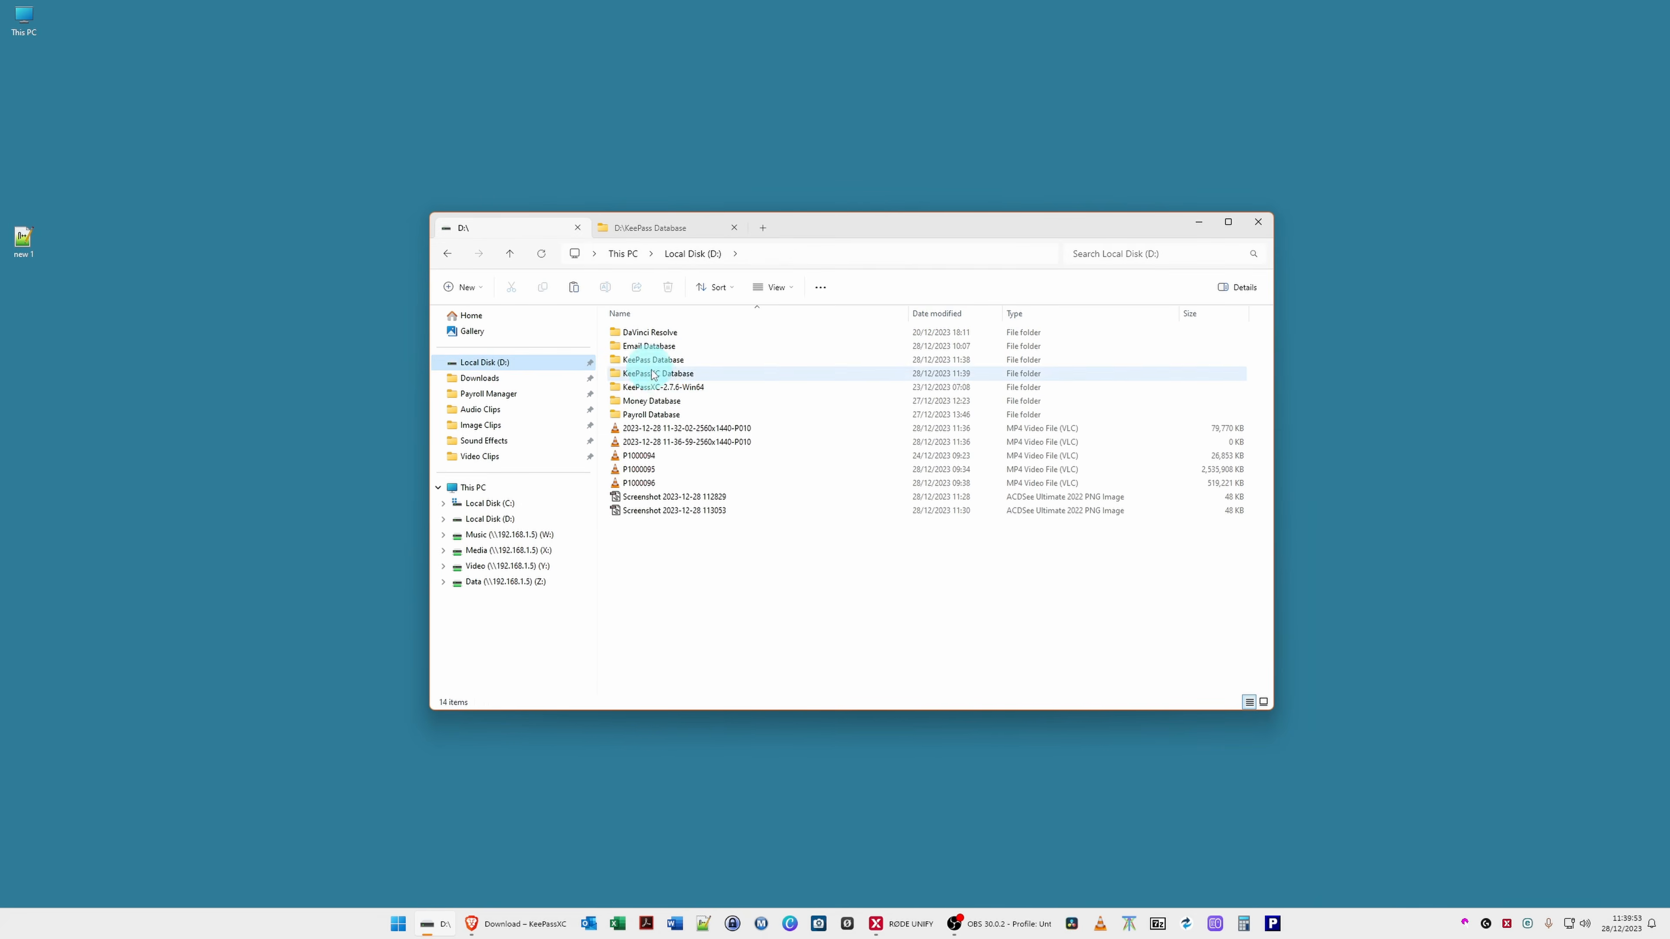
left_click(674, 377)
double_click(675, 377)
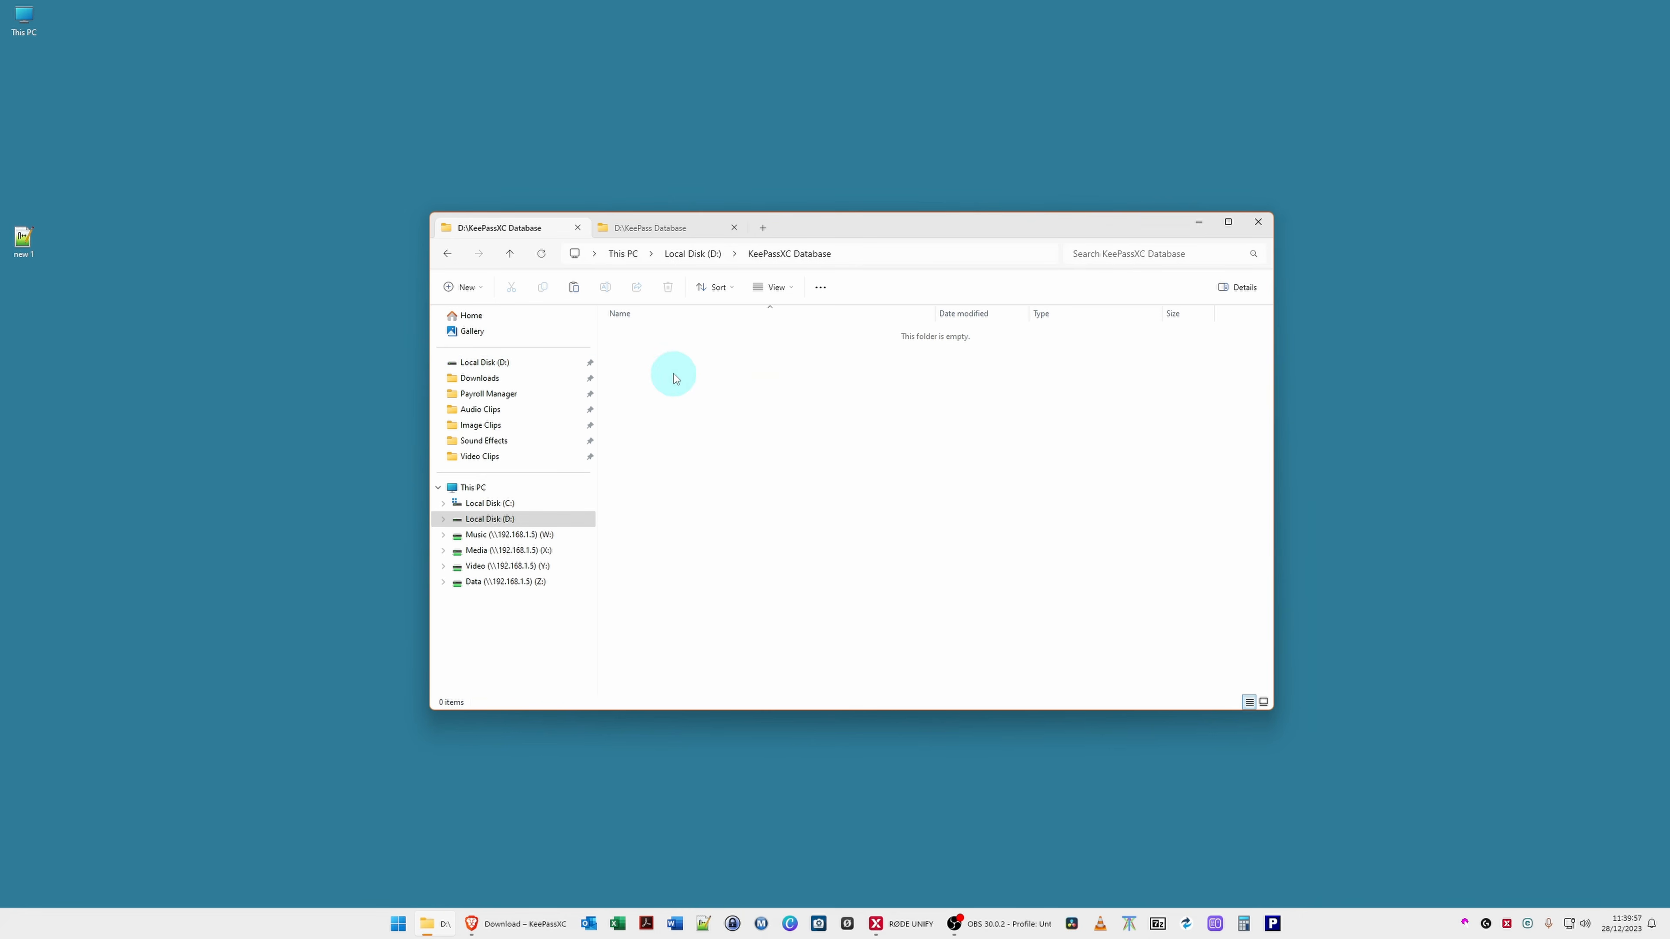
key("Down")
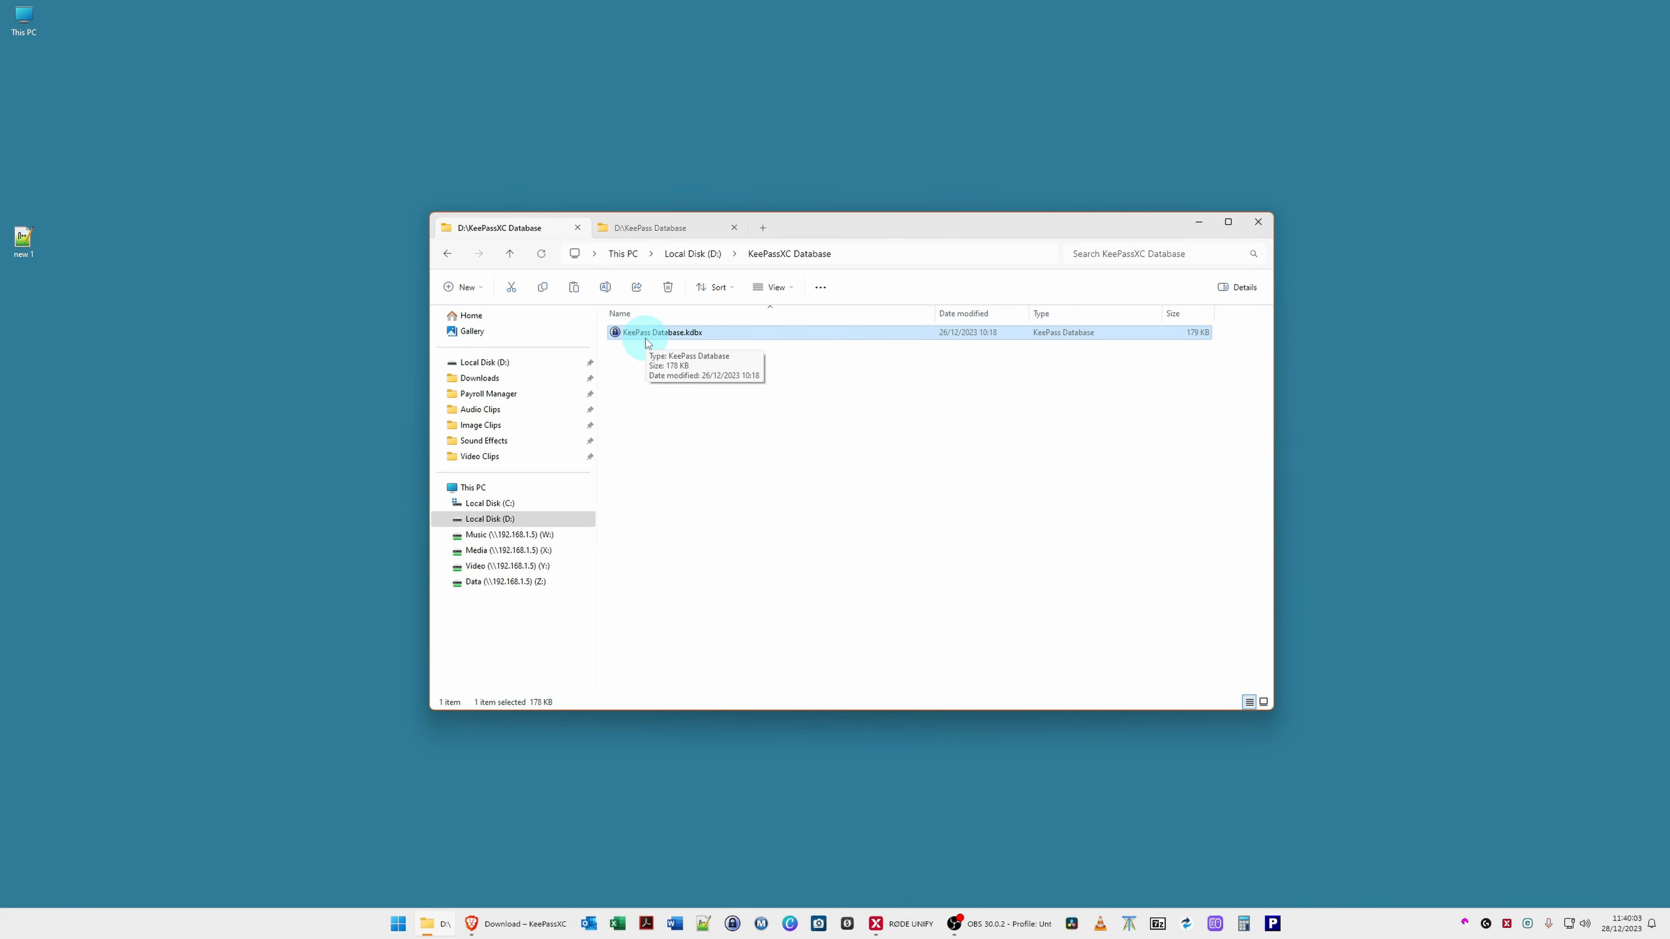
left_click(710, 433)
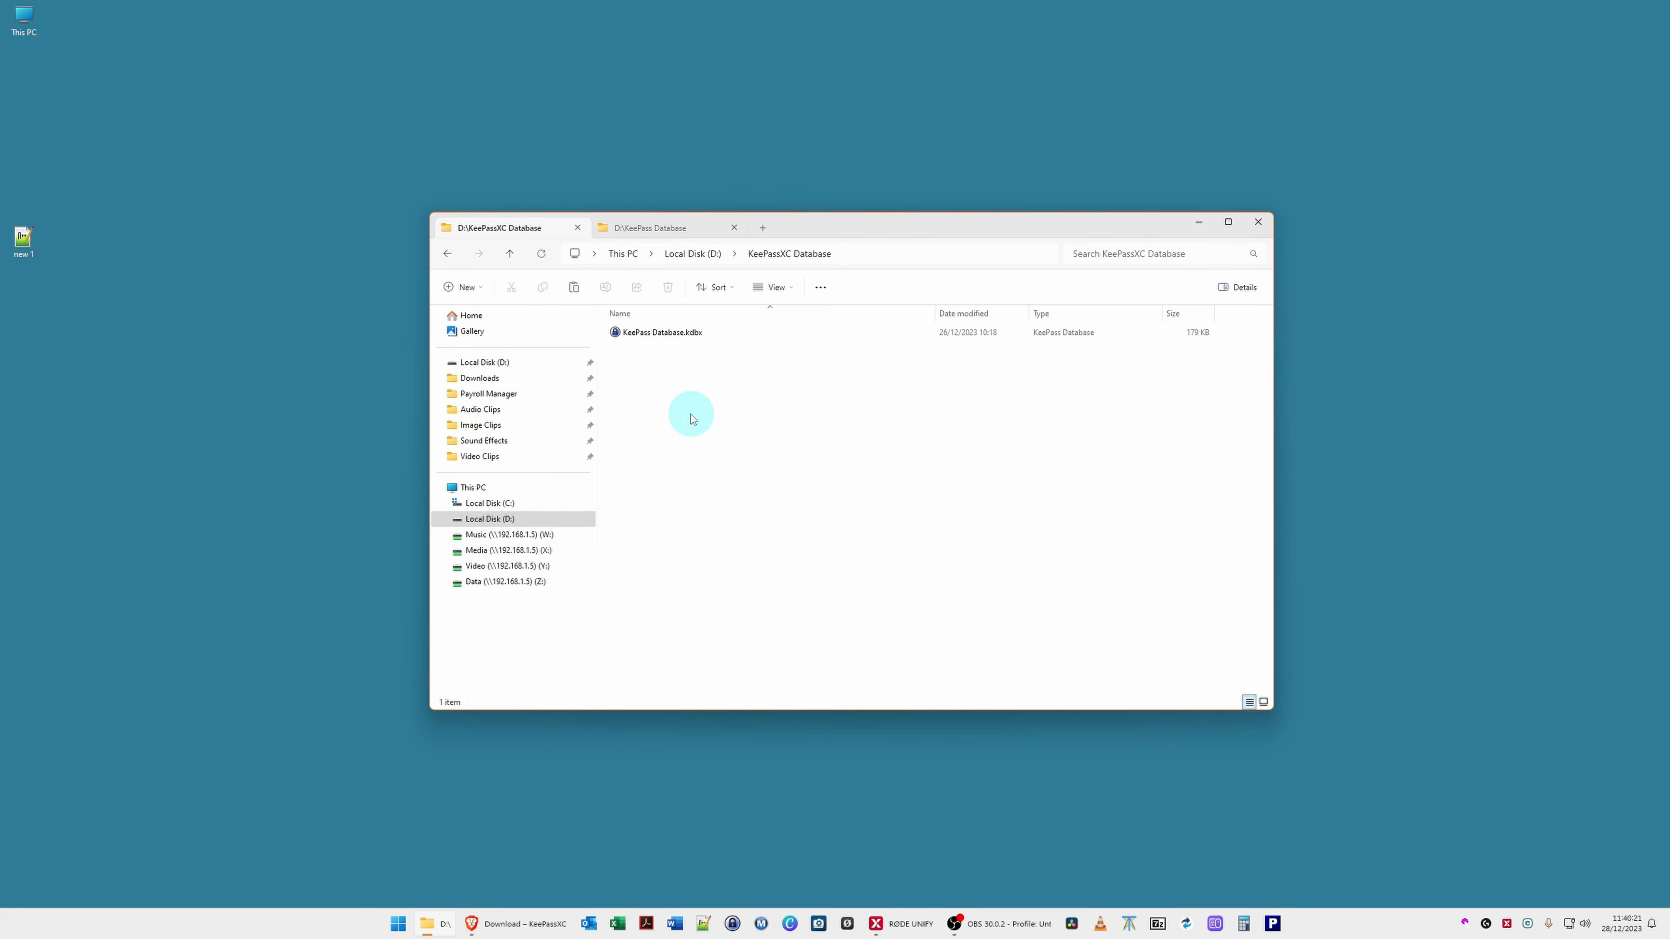
Run the KeePassXC-2.7.6-Win64 Windows Installer package from the Downloads folder and allow it past the security warning.
left_click(532, 380)
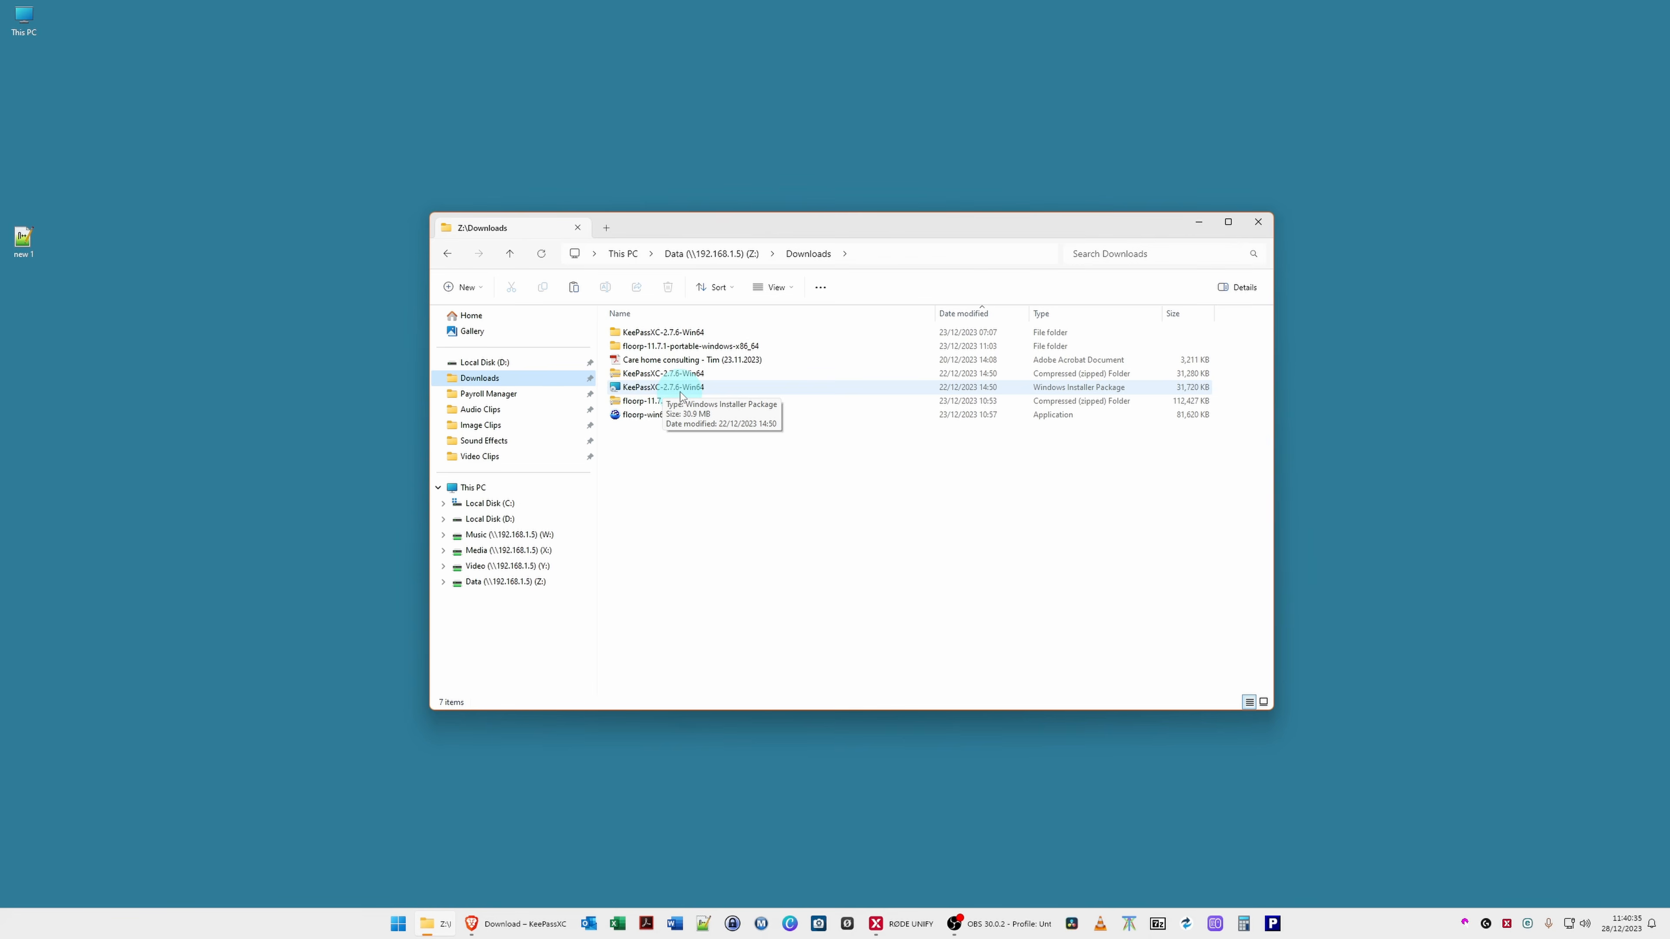
double_click(681, 388)
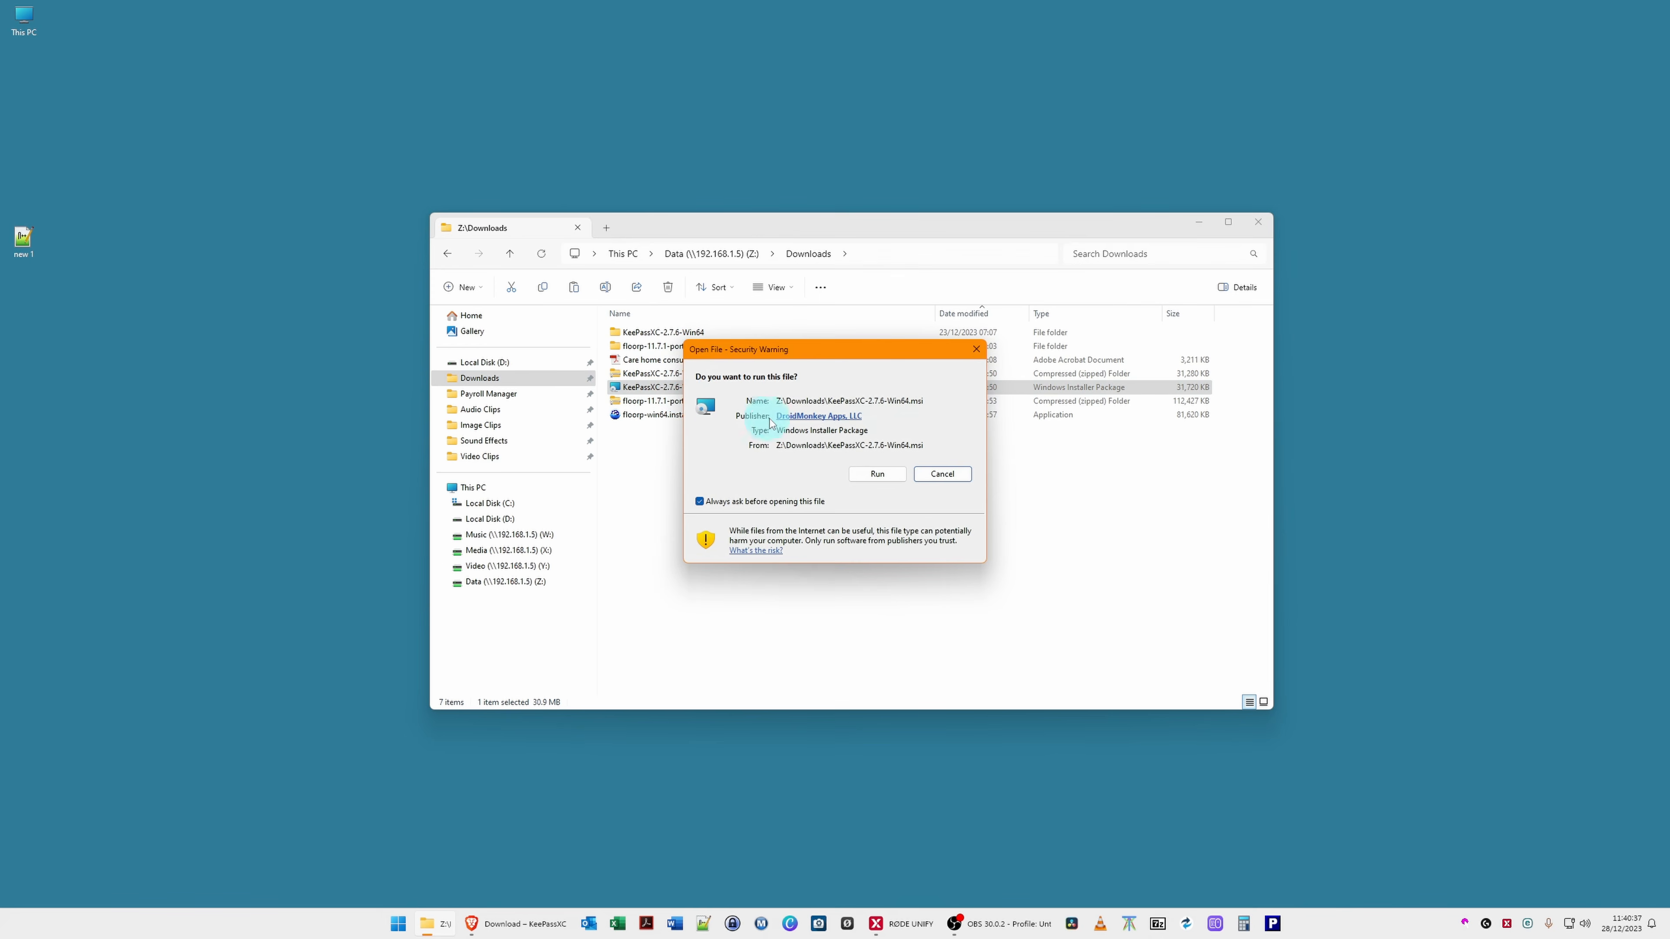
left_click(880, 475)
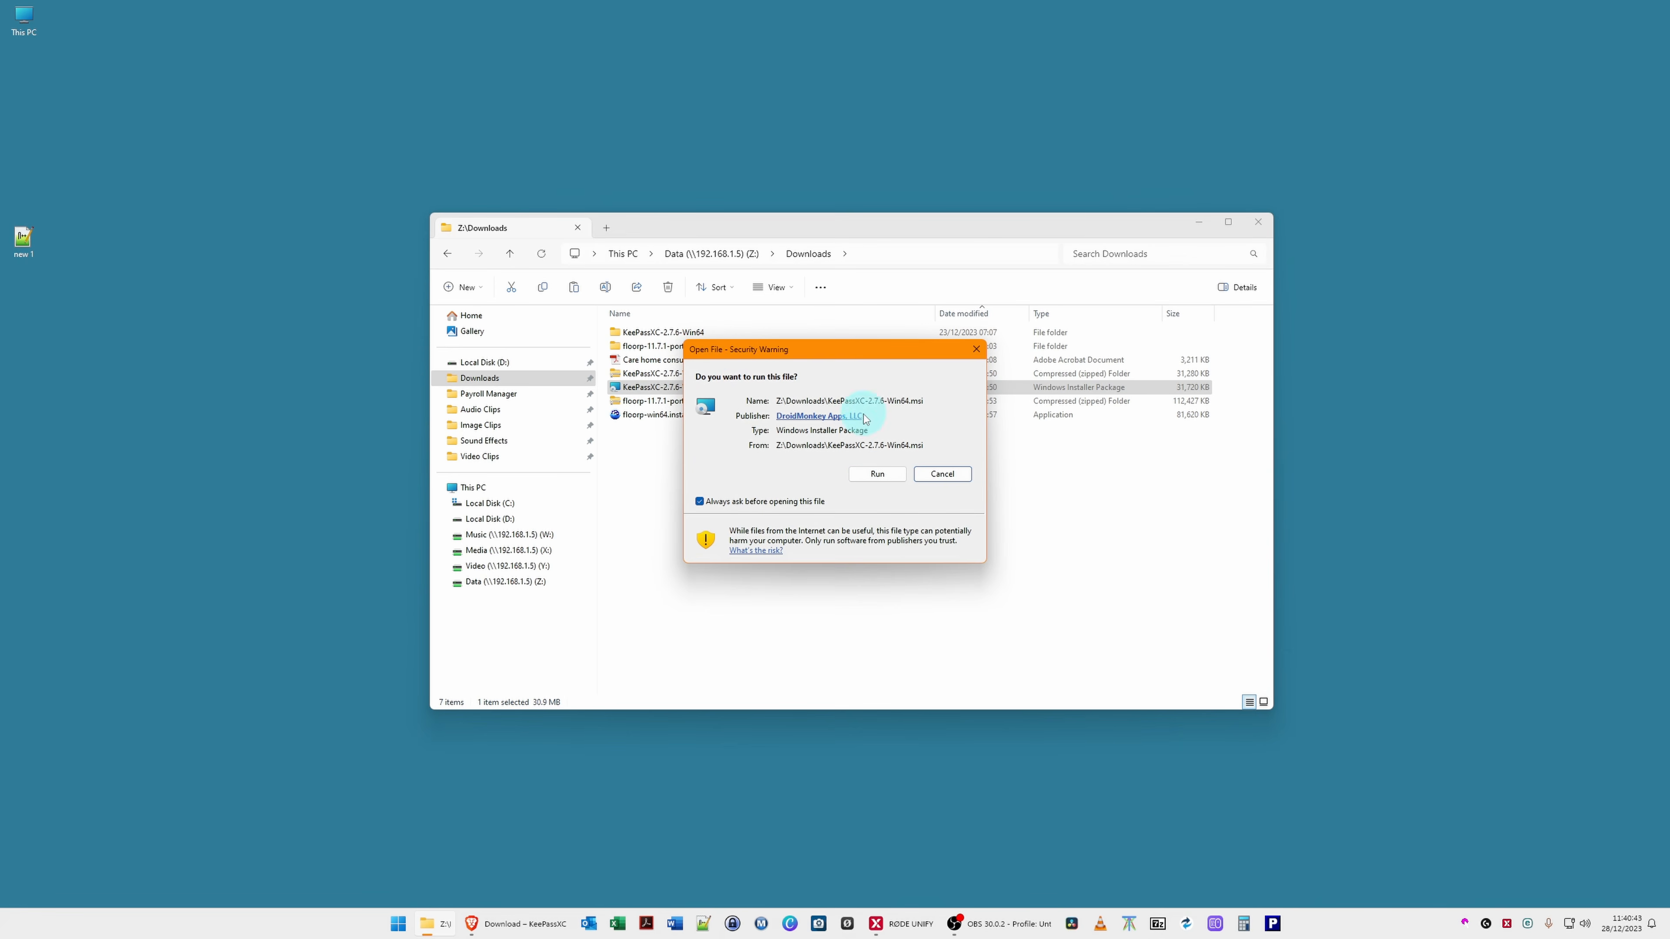
left_click(879, 476)
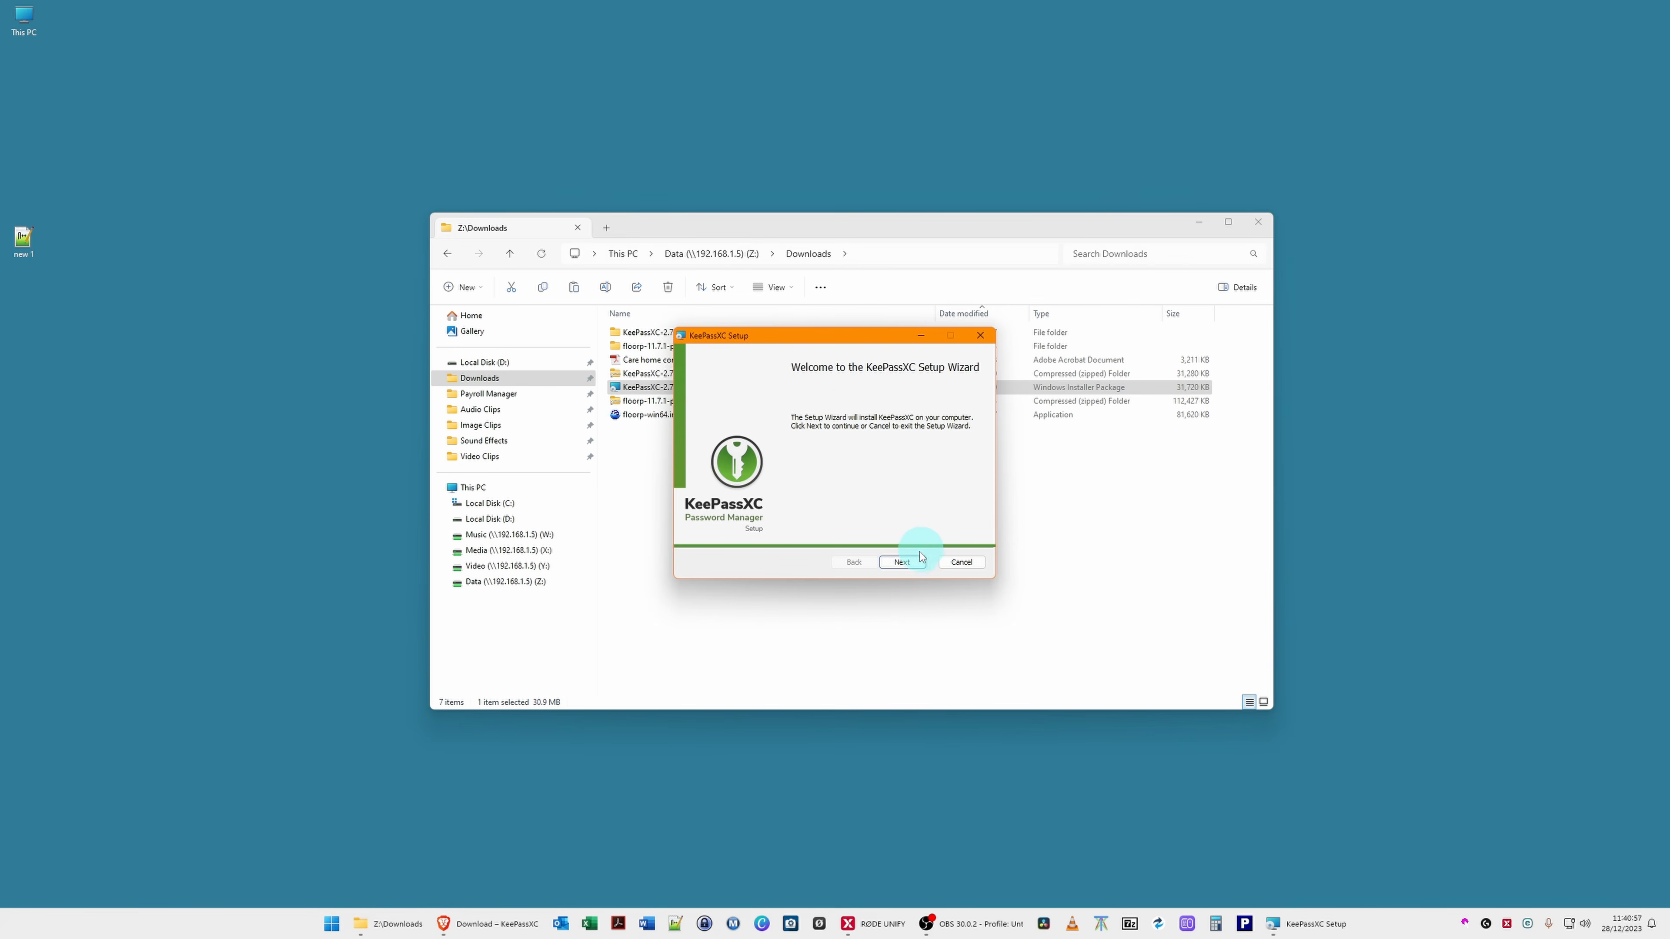
Accept the licence agreement in the KeePassXC setup and disable autostart on login, keeping C:\Program Files\KeePassXC\ as the destination folder.
left_click(902, 563)
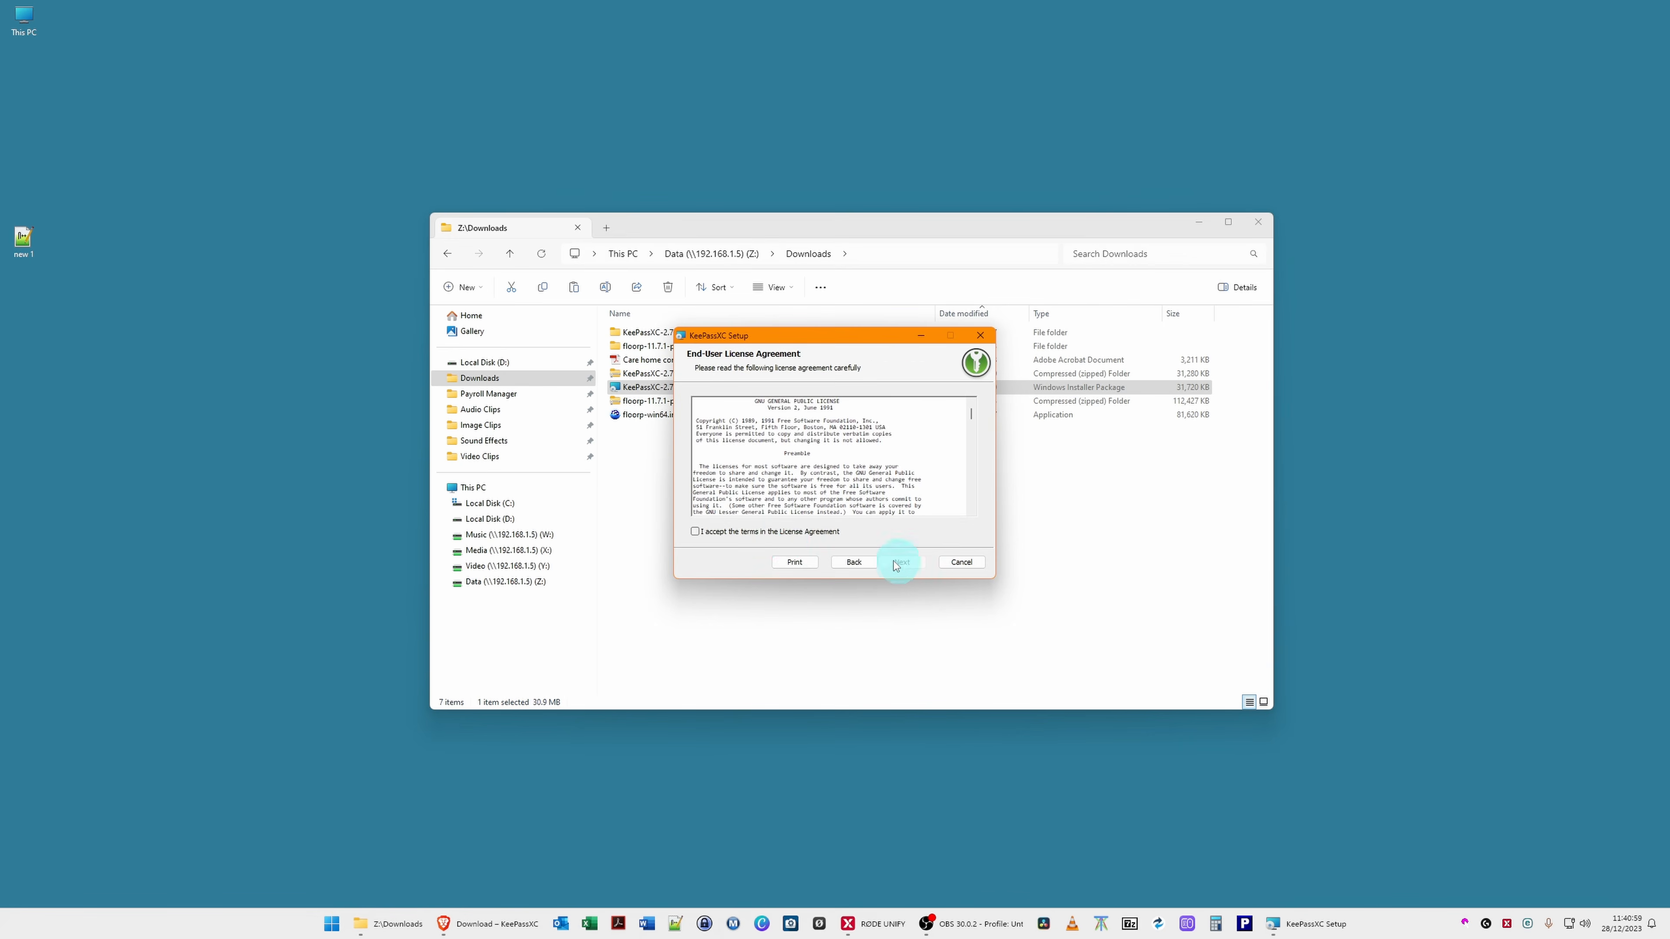
left_click(695, 532)
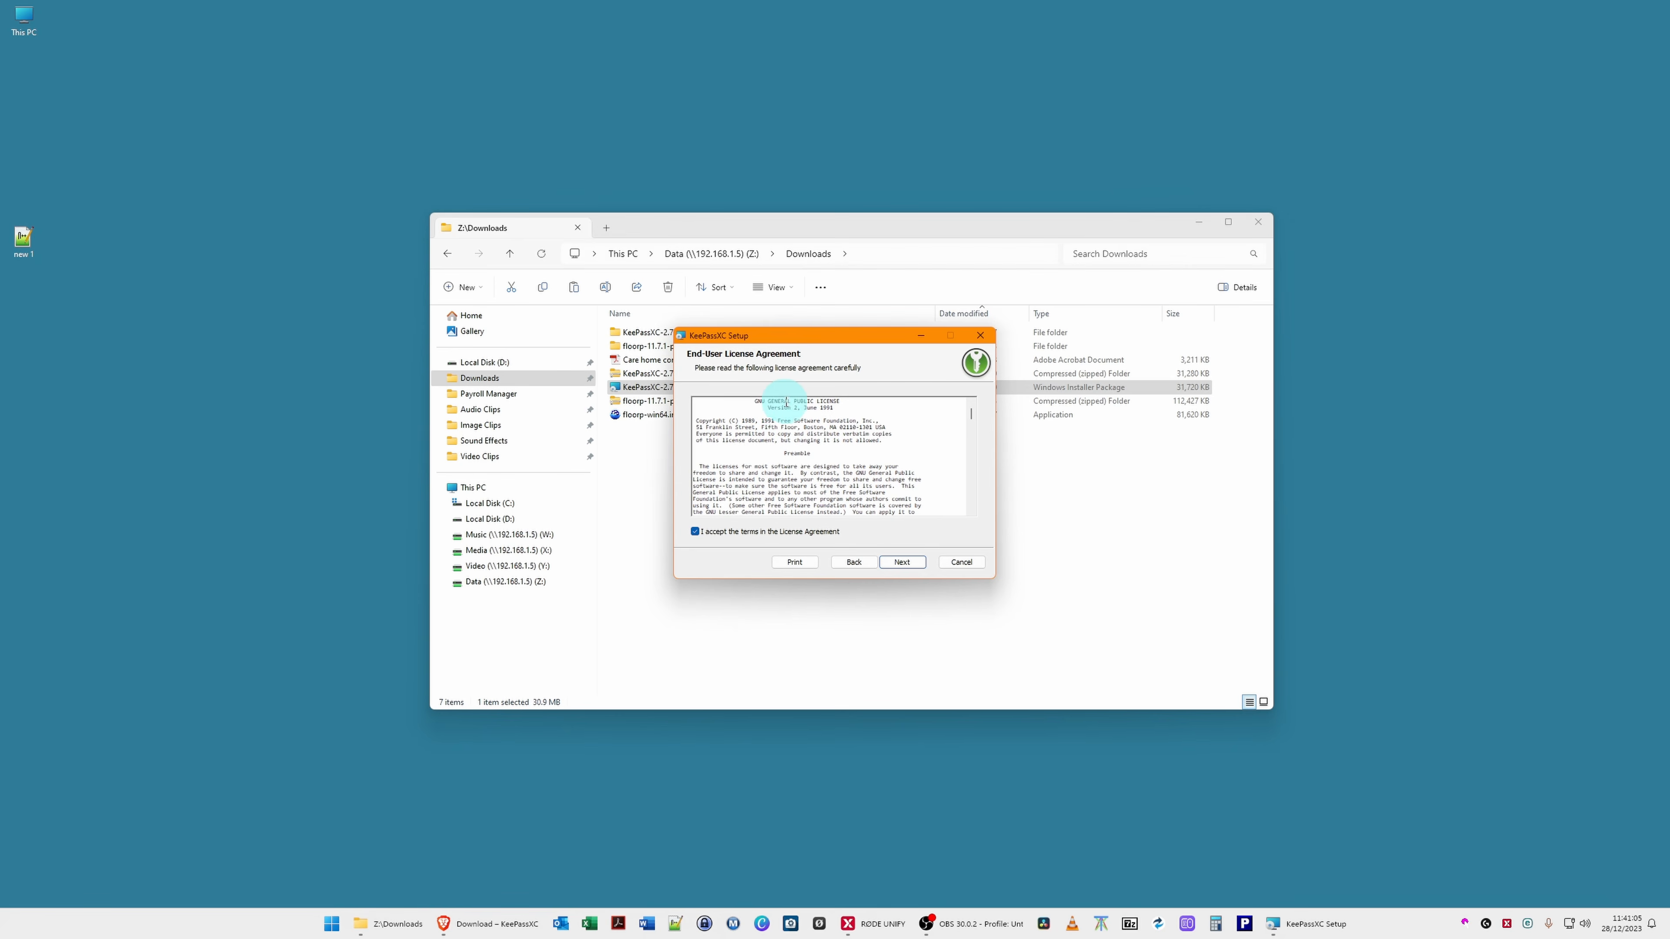
left_click(903, 562)
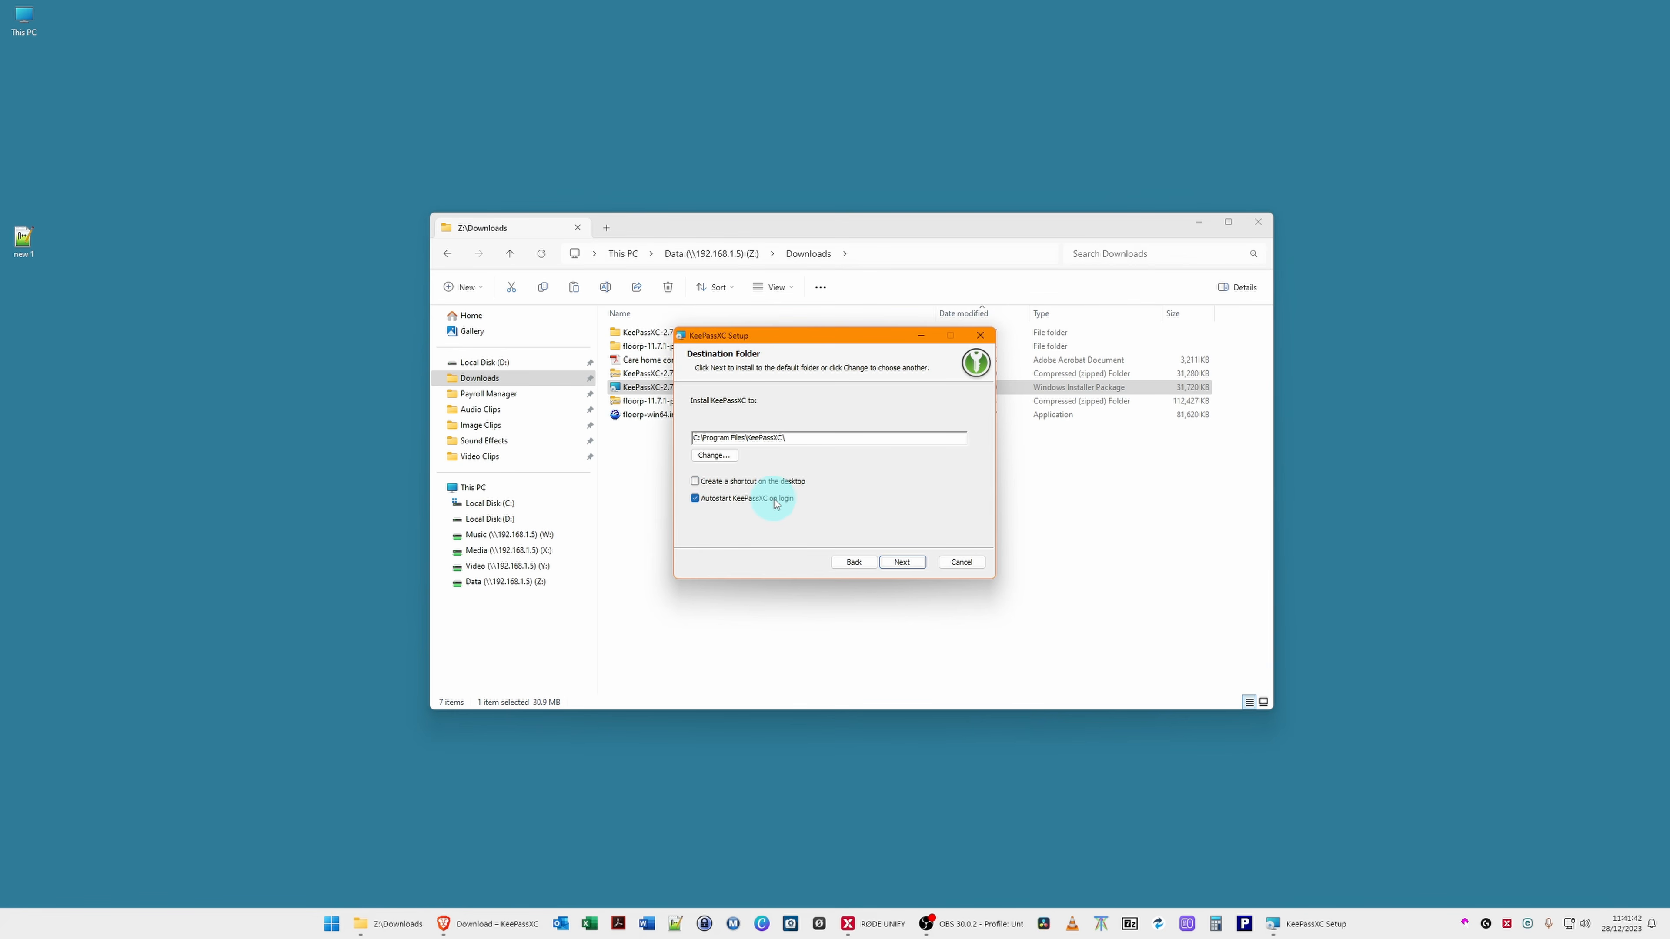
left_click(696, 500)
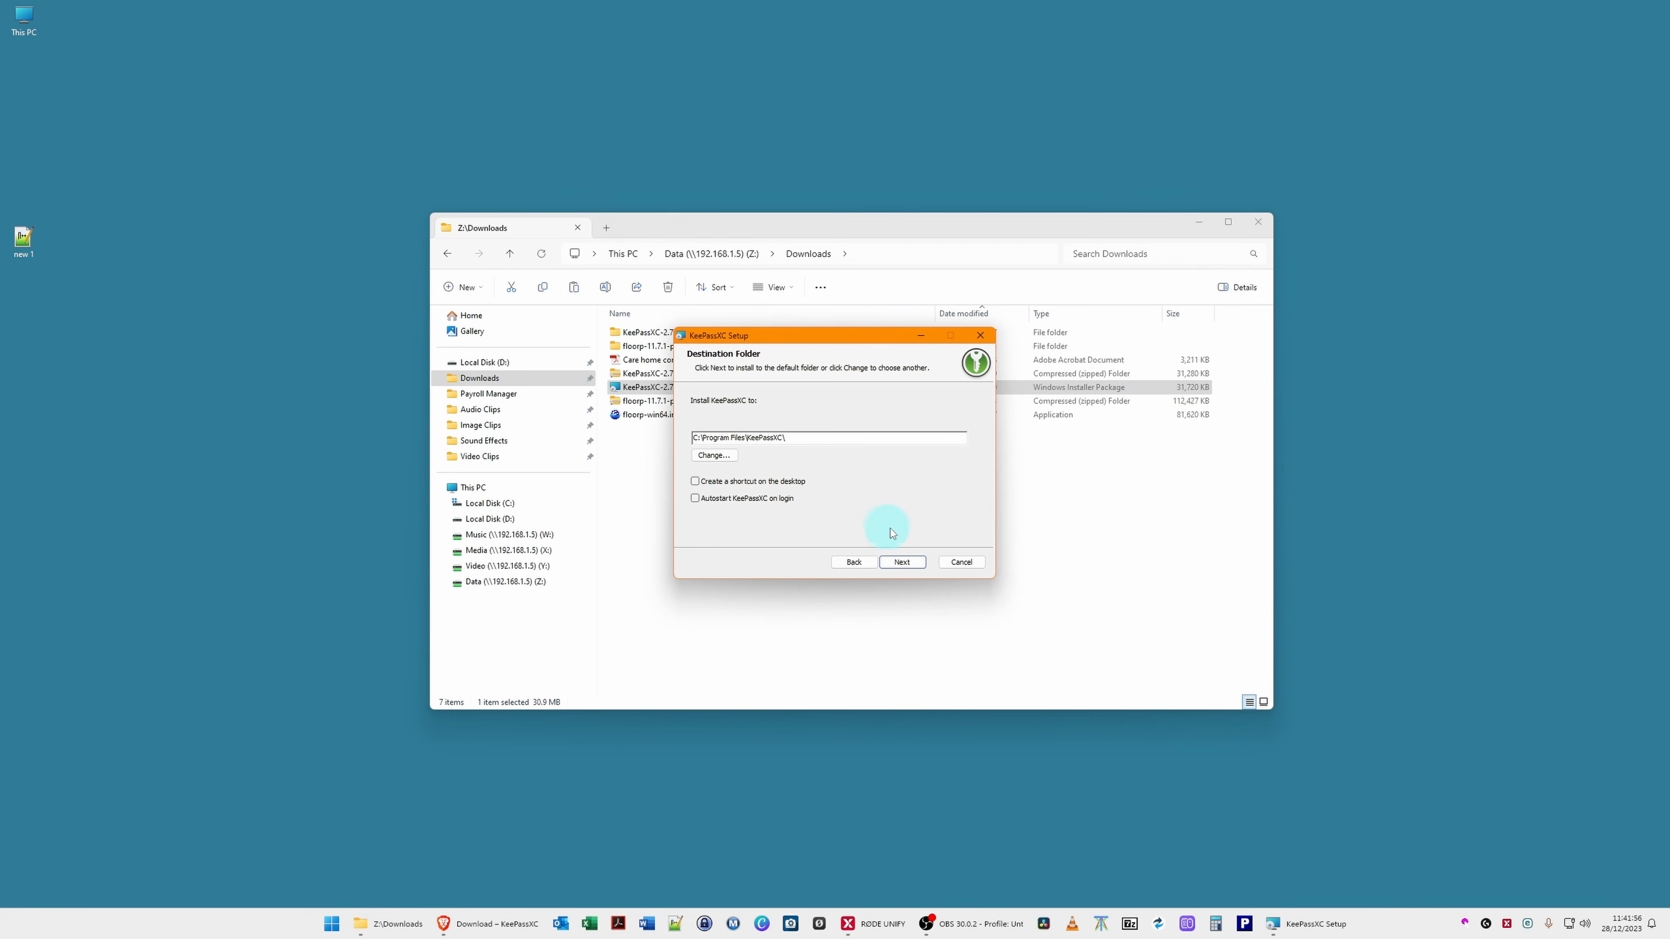
left_click(907, 567)
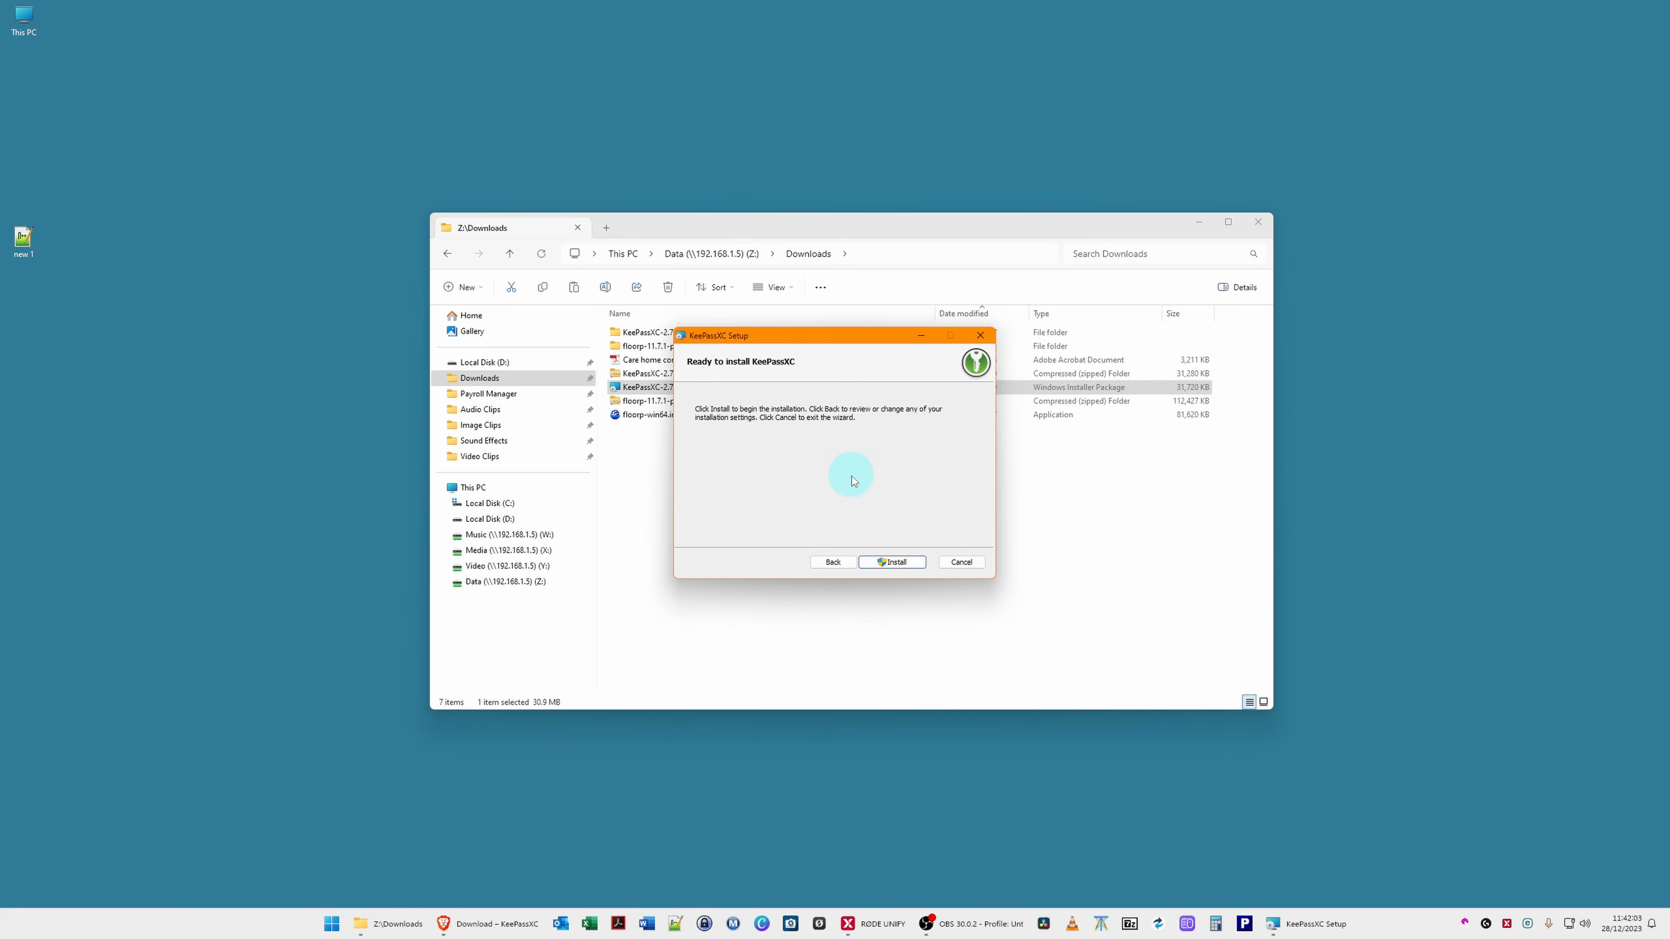
Install KeePassXC with the chosen setup options and finish the wizard with Launch KeePassXC enabled.
left_click(894, 562)
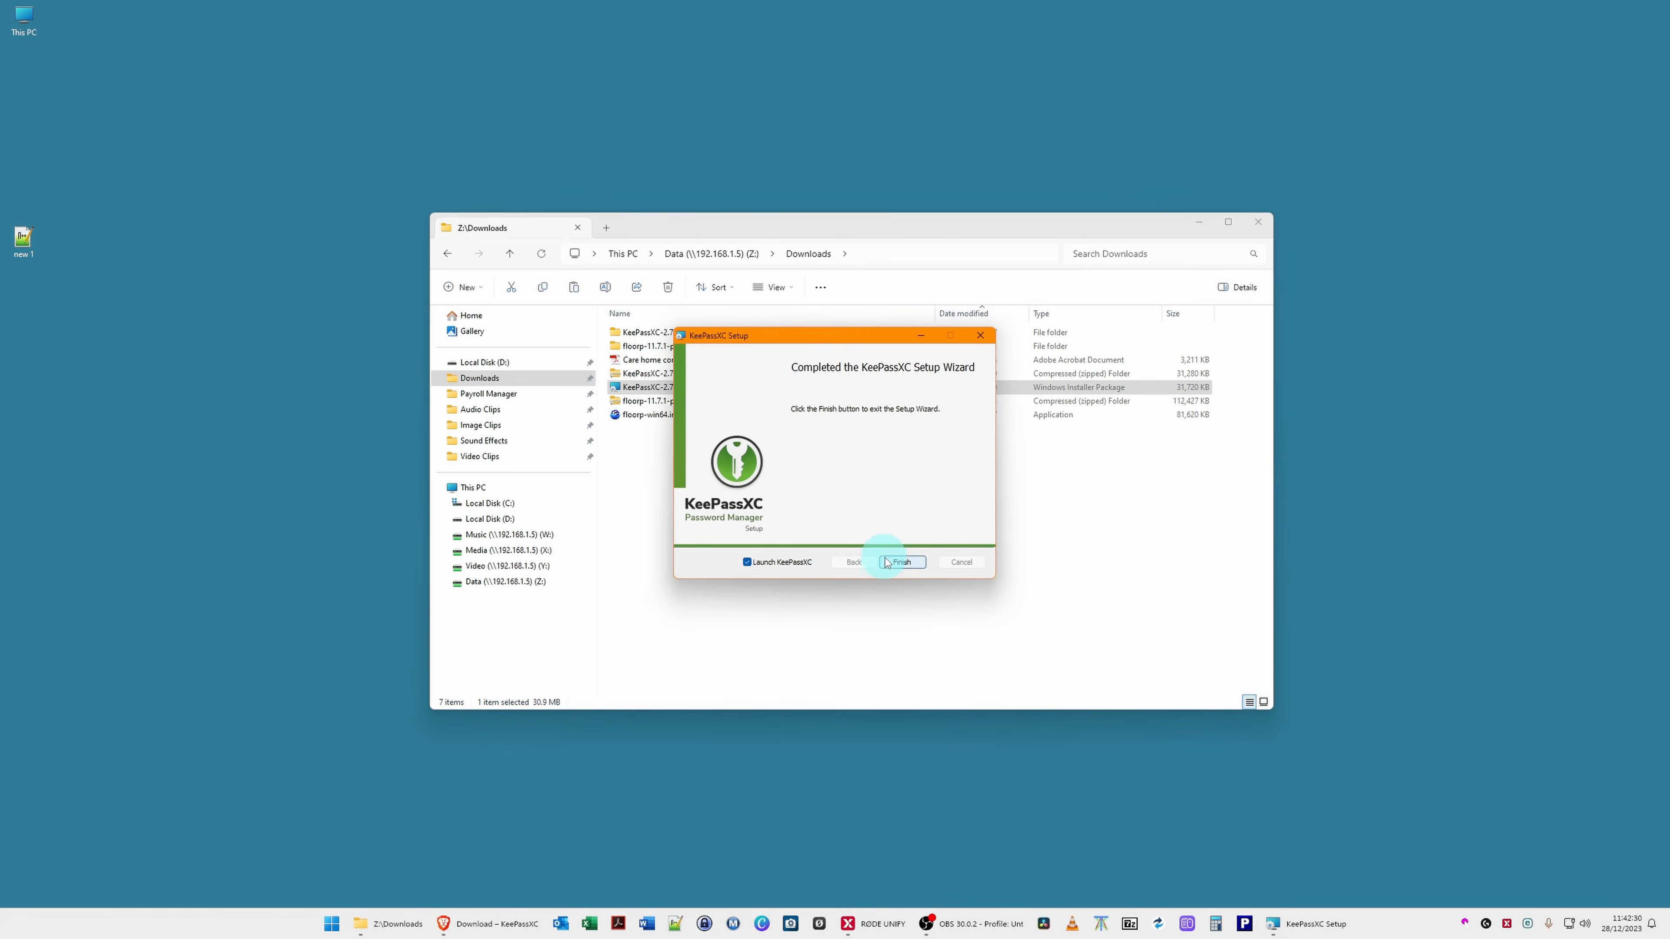
left_click(907, 562)
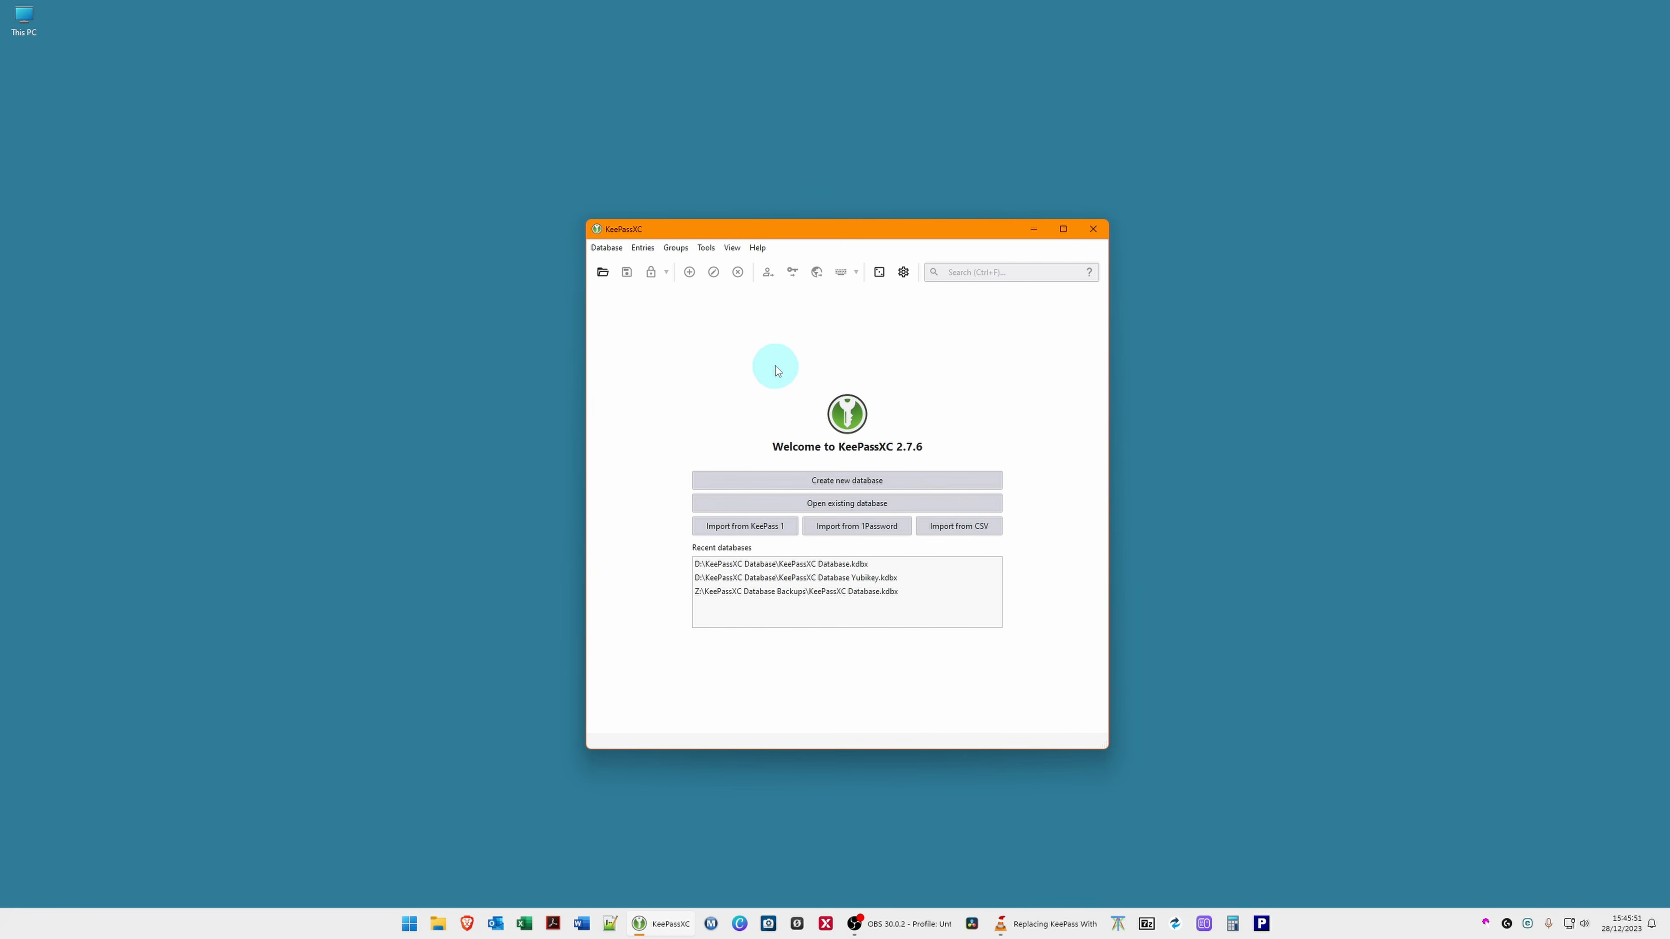
In the general application settings, set the toolbar button style to Text under icon.
left_click(903, 273)
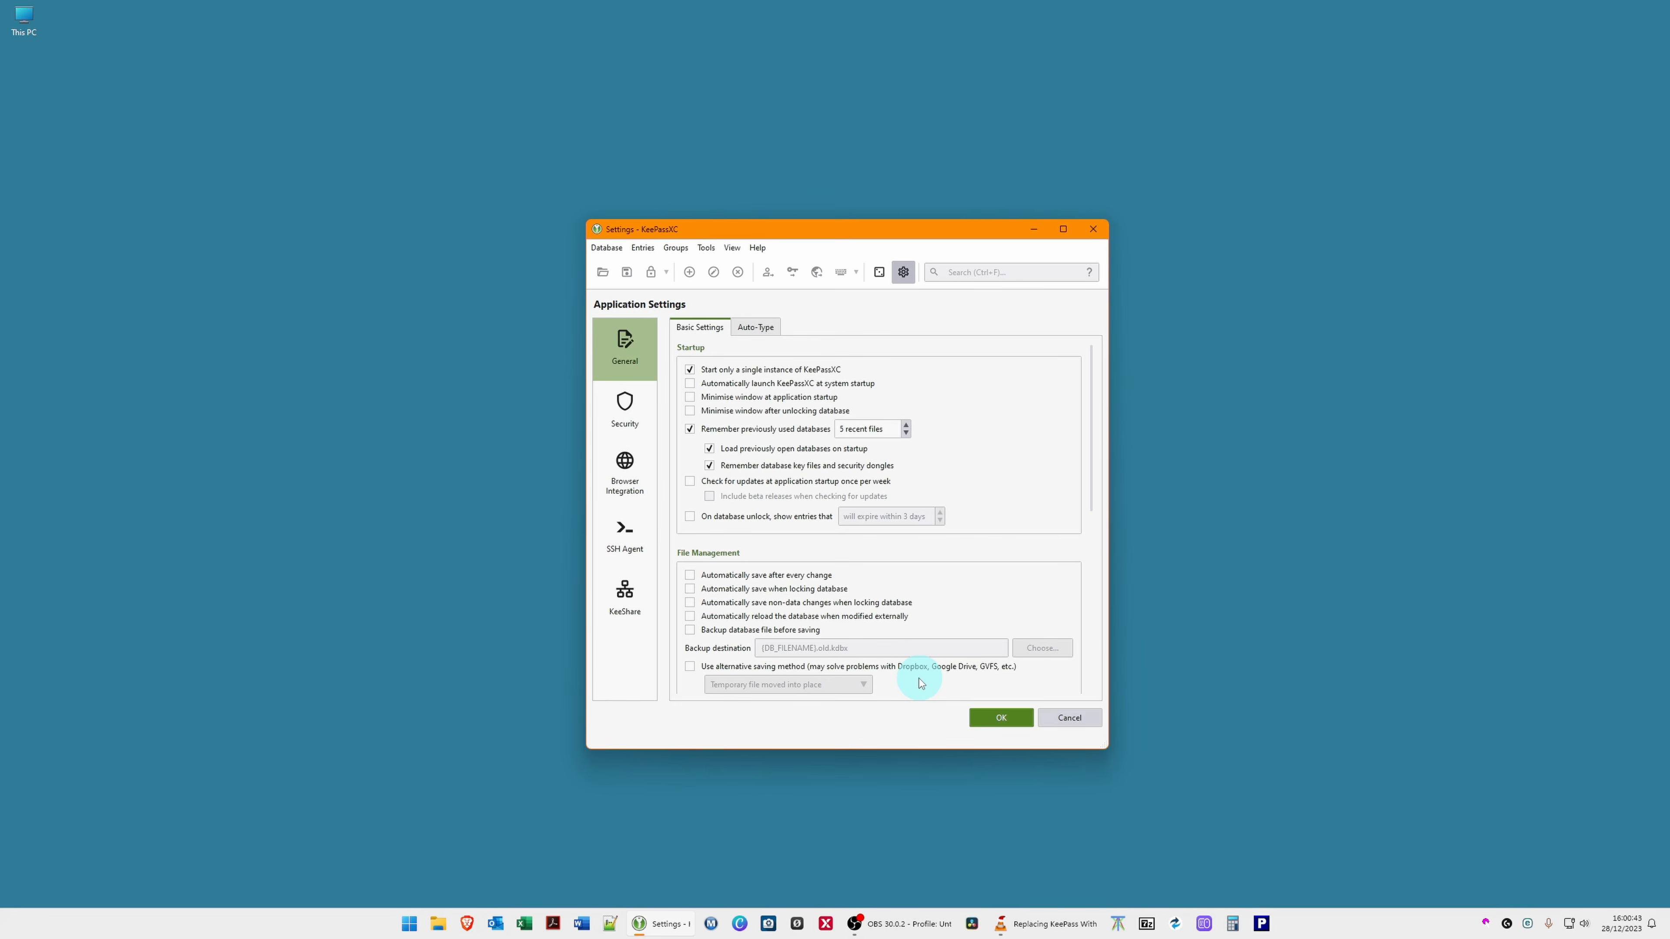
scroll(920, 683, "down", 8)
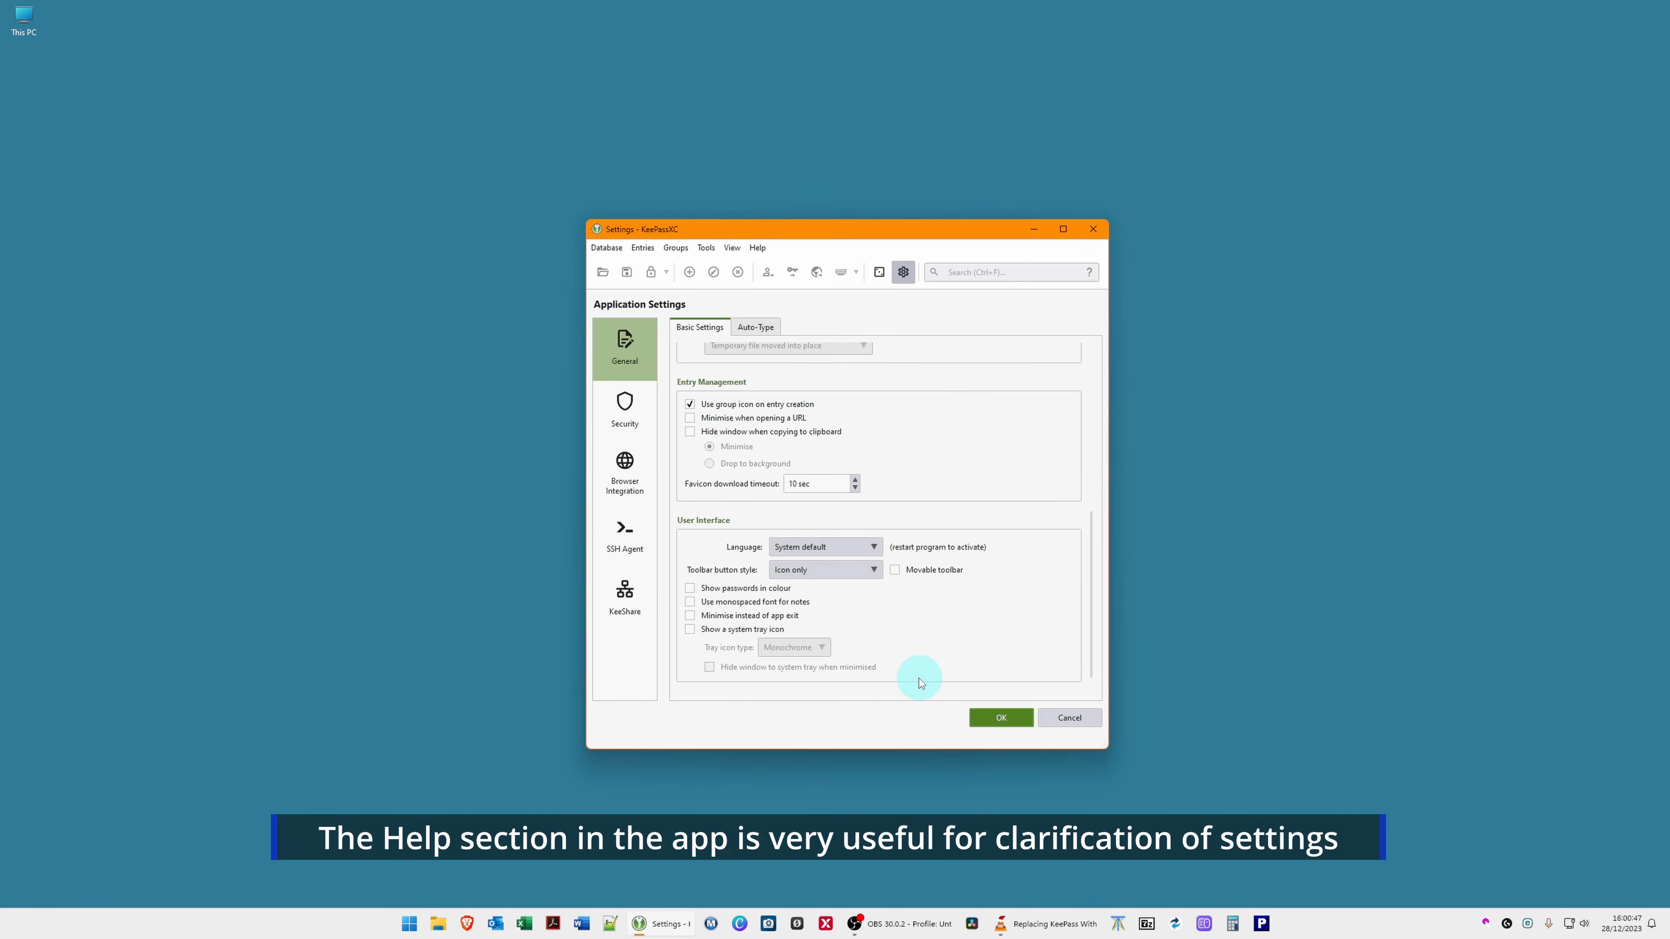
scroll(918, 679, "down", 2)
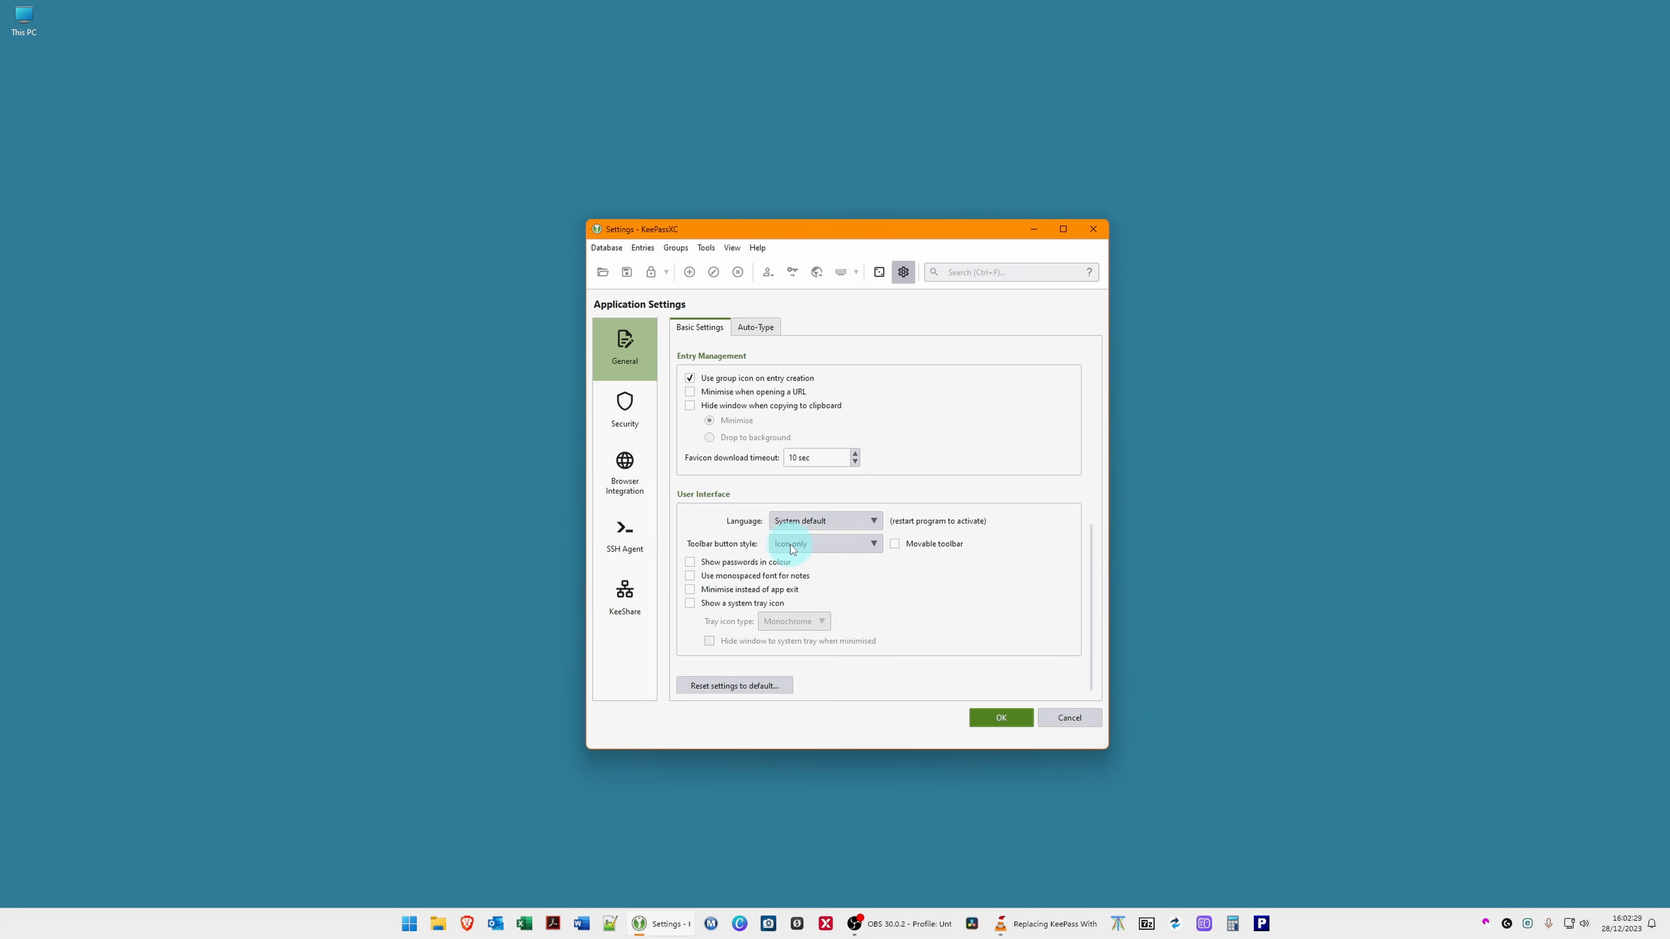
left_click(818, 544)
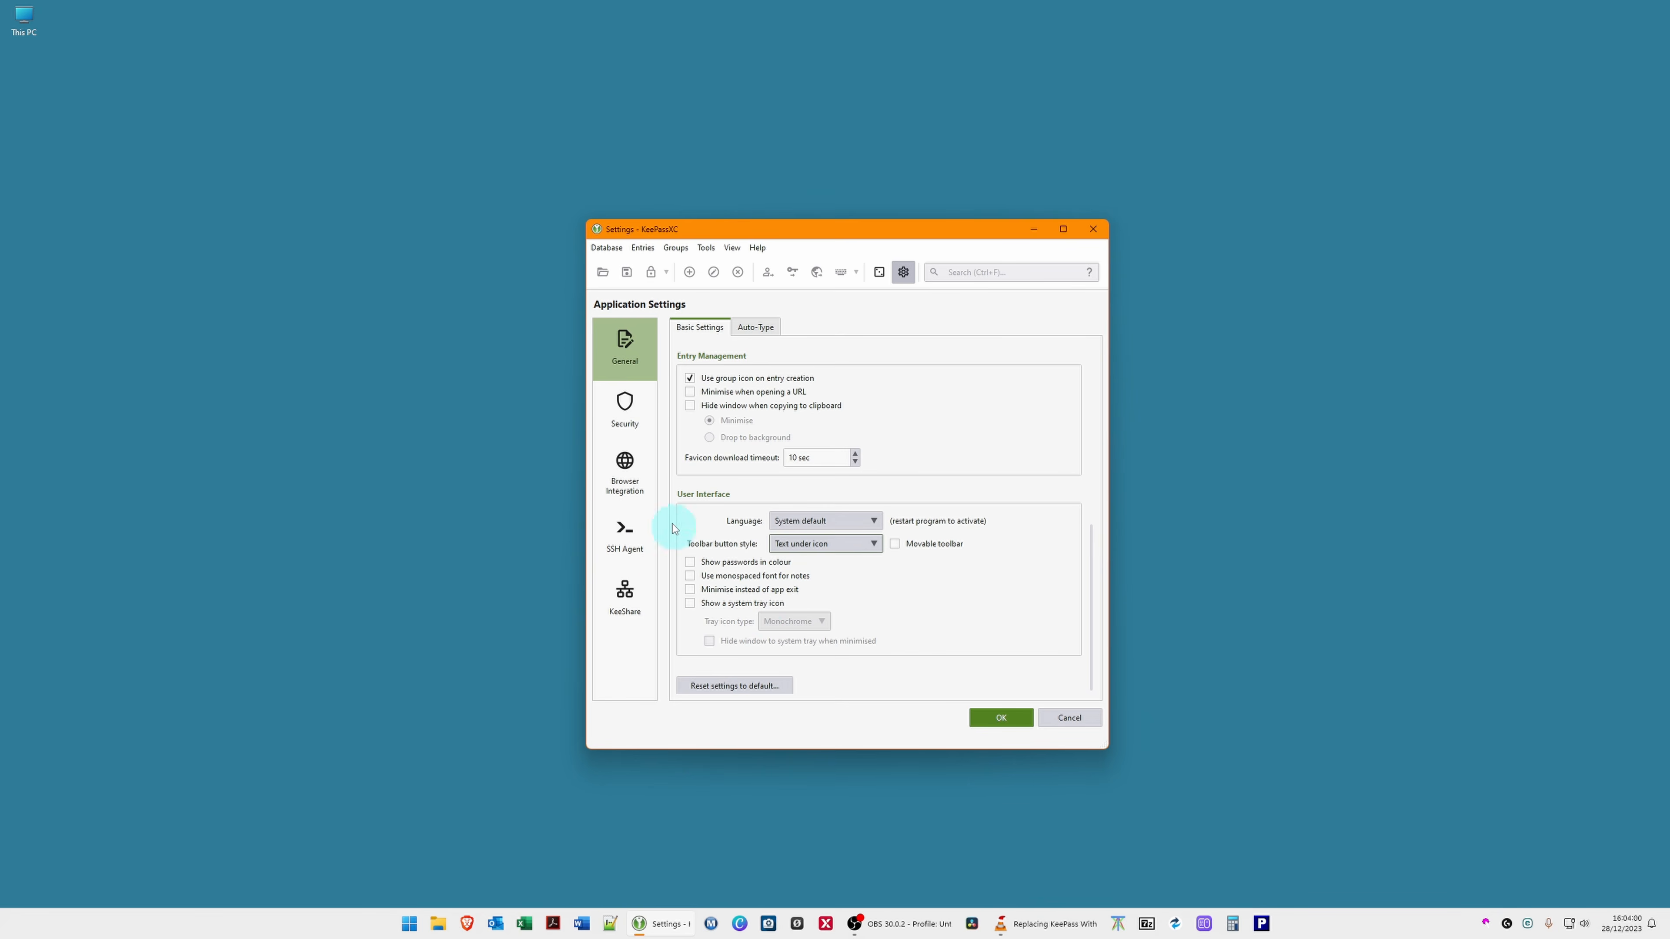
scroll(892, 629, "down", 1)
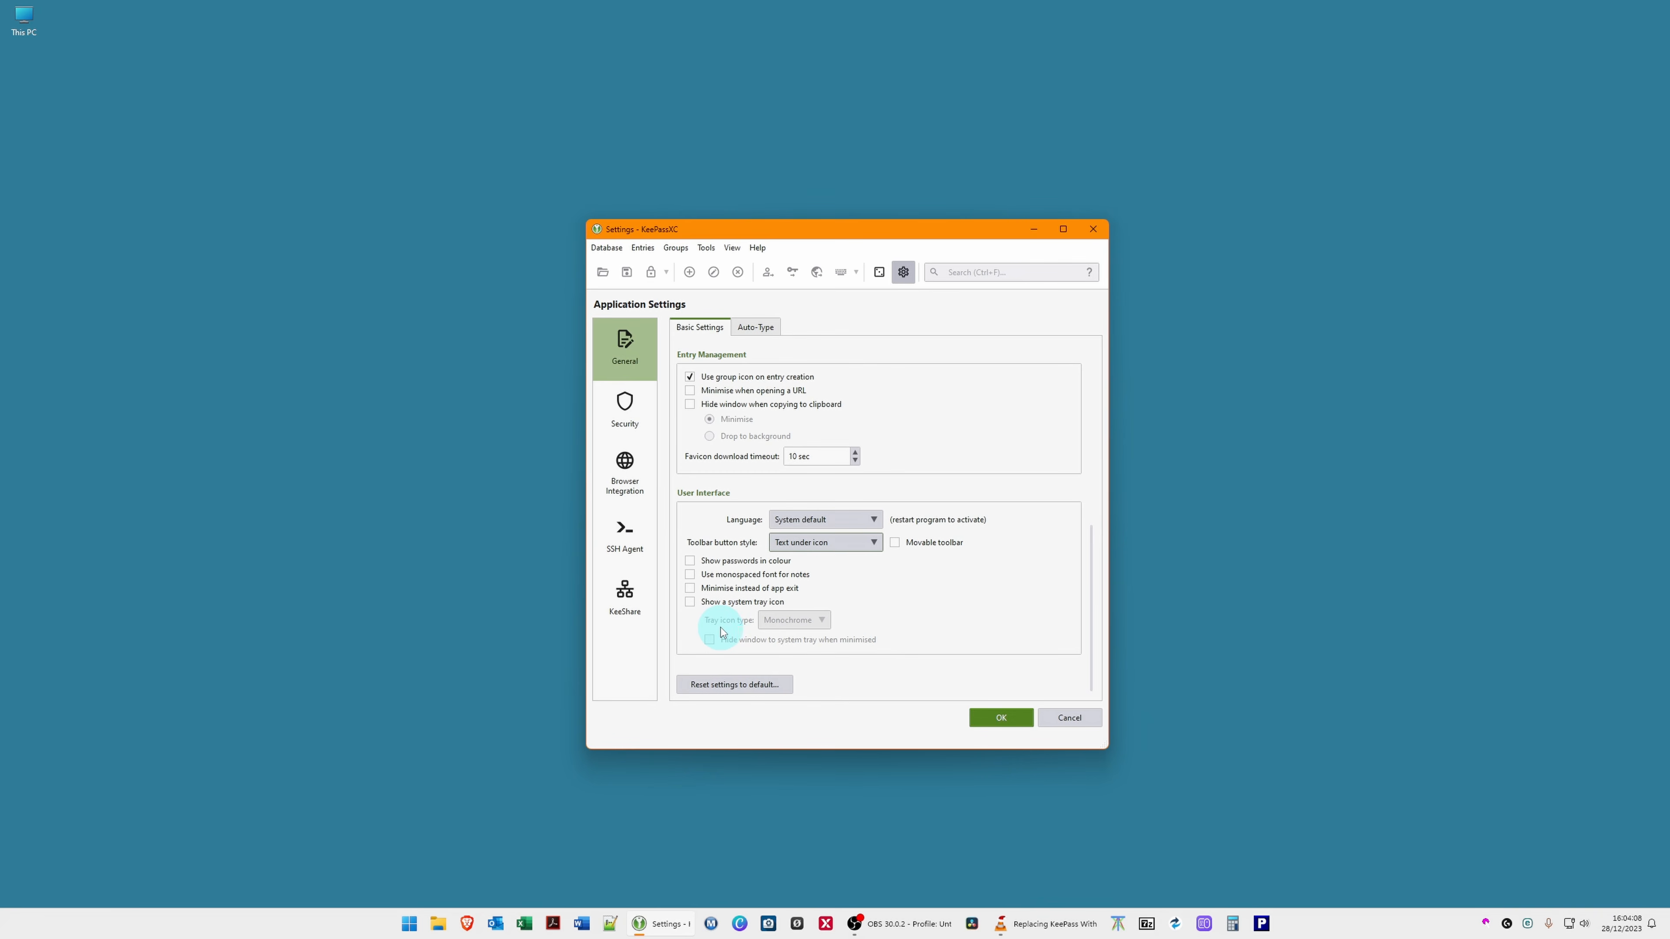
Set the global Auto-Type shortcut to Ctrl+F2, keeping the remember time and the start and typing delays.
left_click(765, 328)
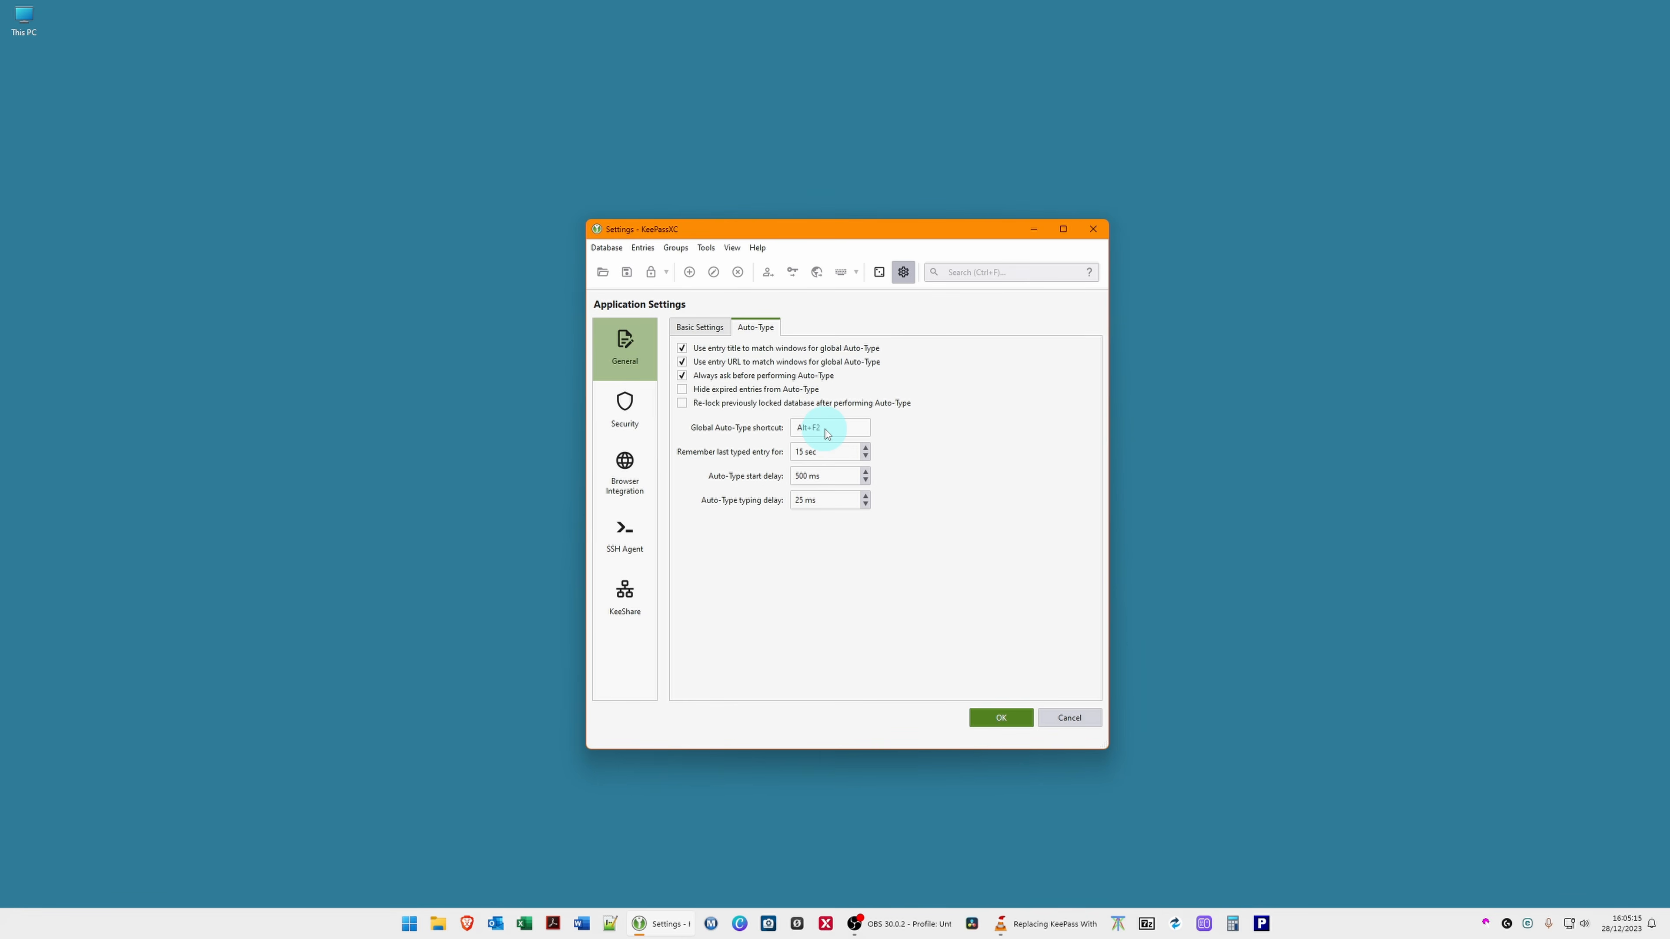
left_click(822, 427)
key("ctrl")
left_click(824, 453)
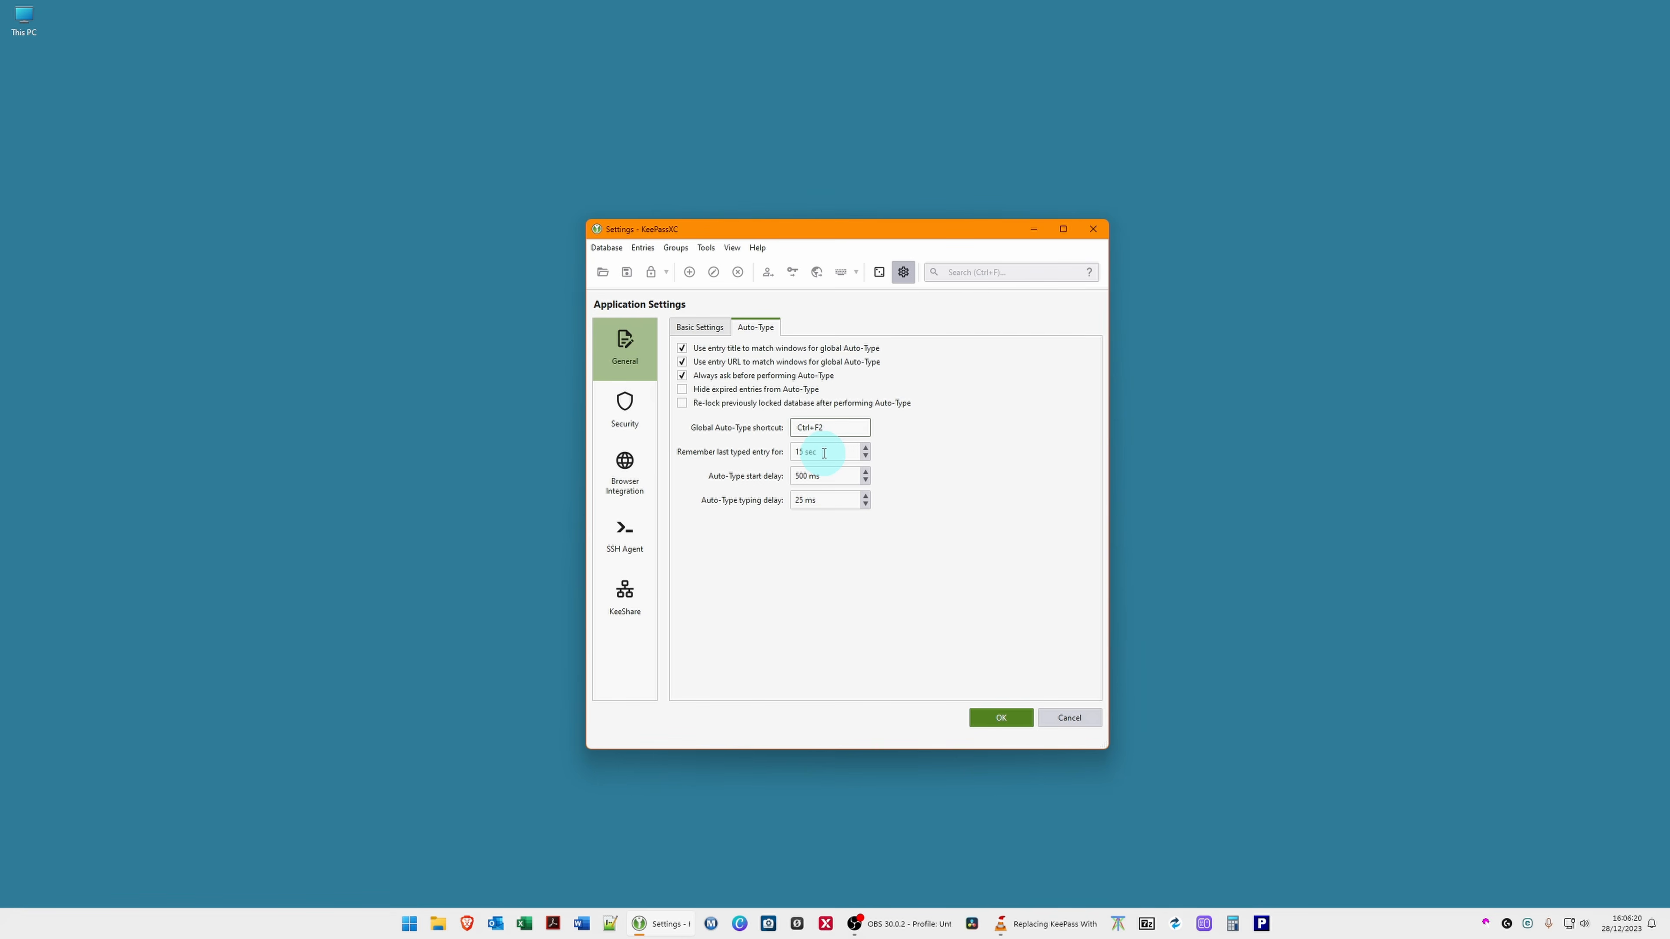
left_click(805, 476)
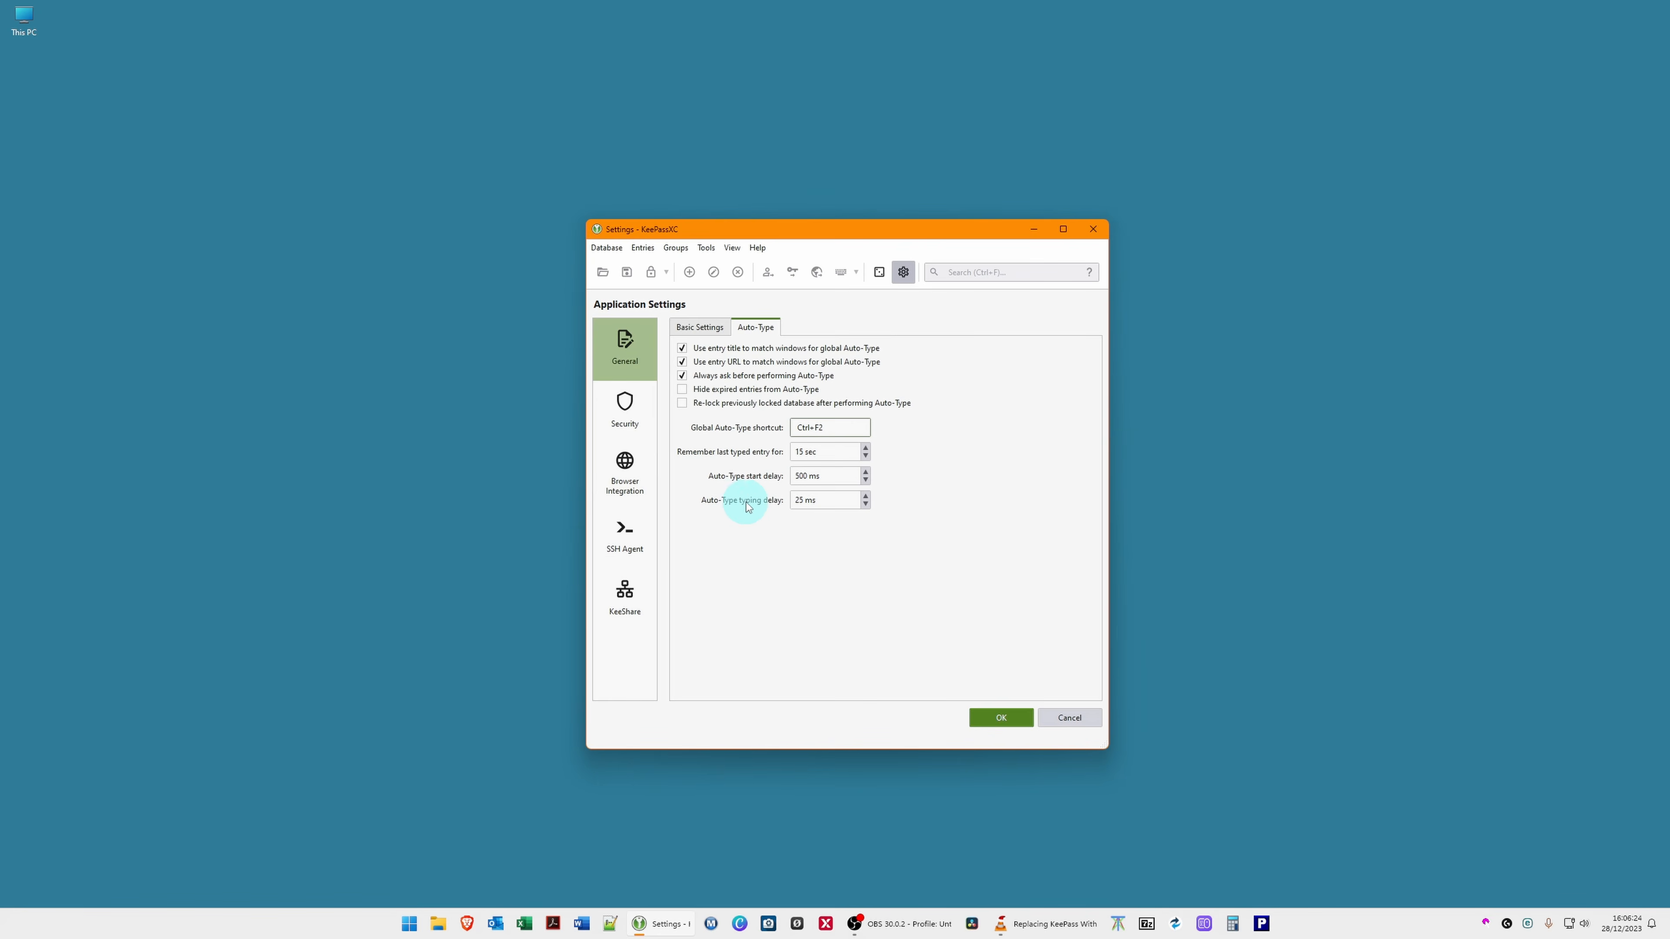
left_click(816, 500)
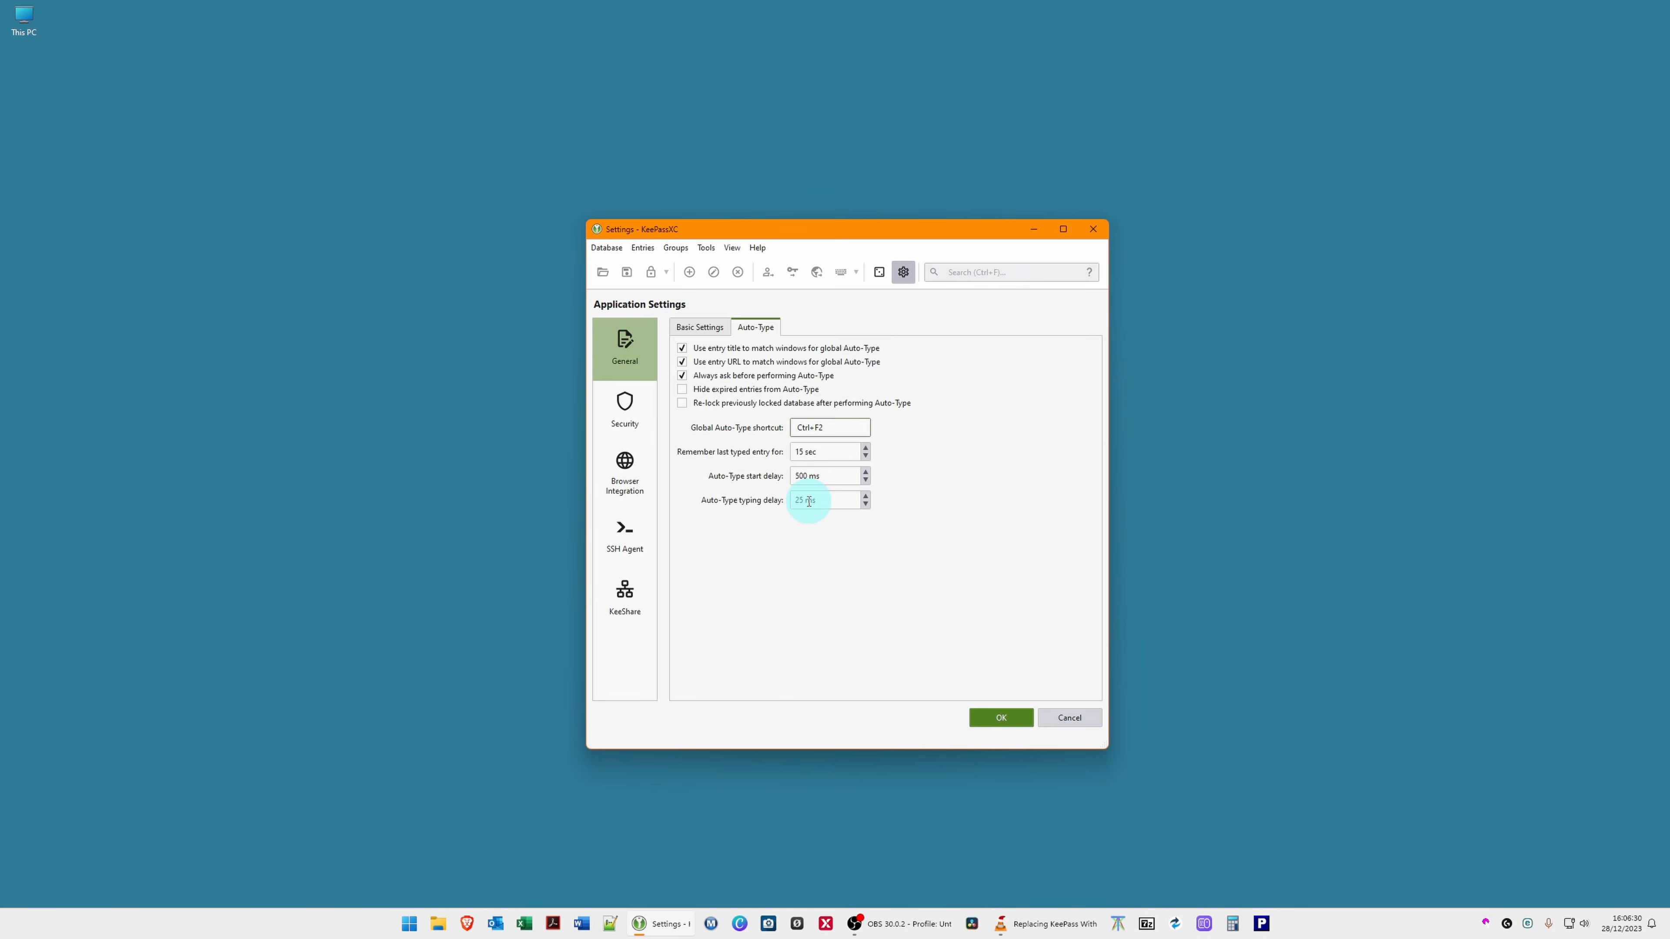
Review the Security, Browser Integration, SSH Agent and KeeShare application settings.
left_click(632, 412)
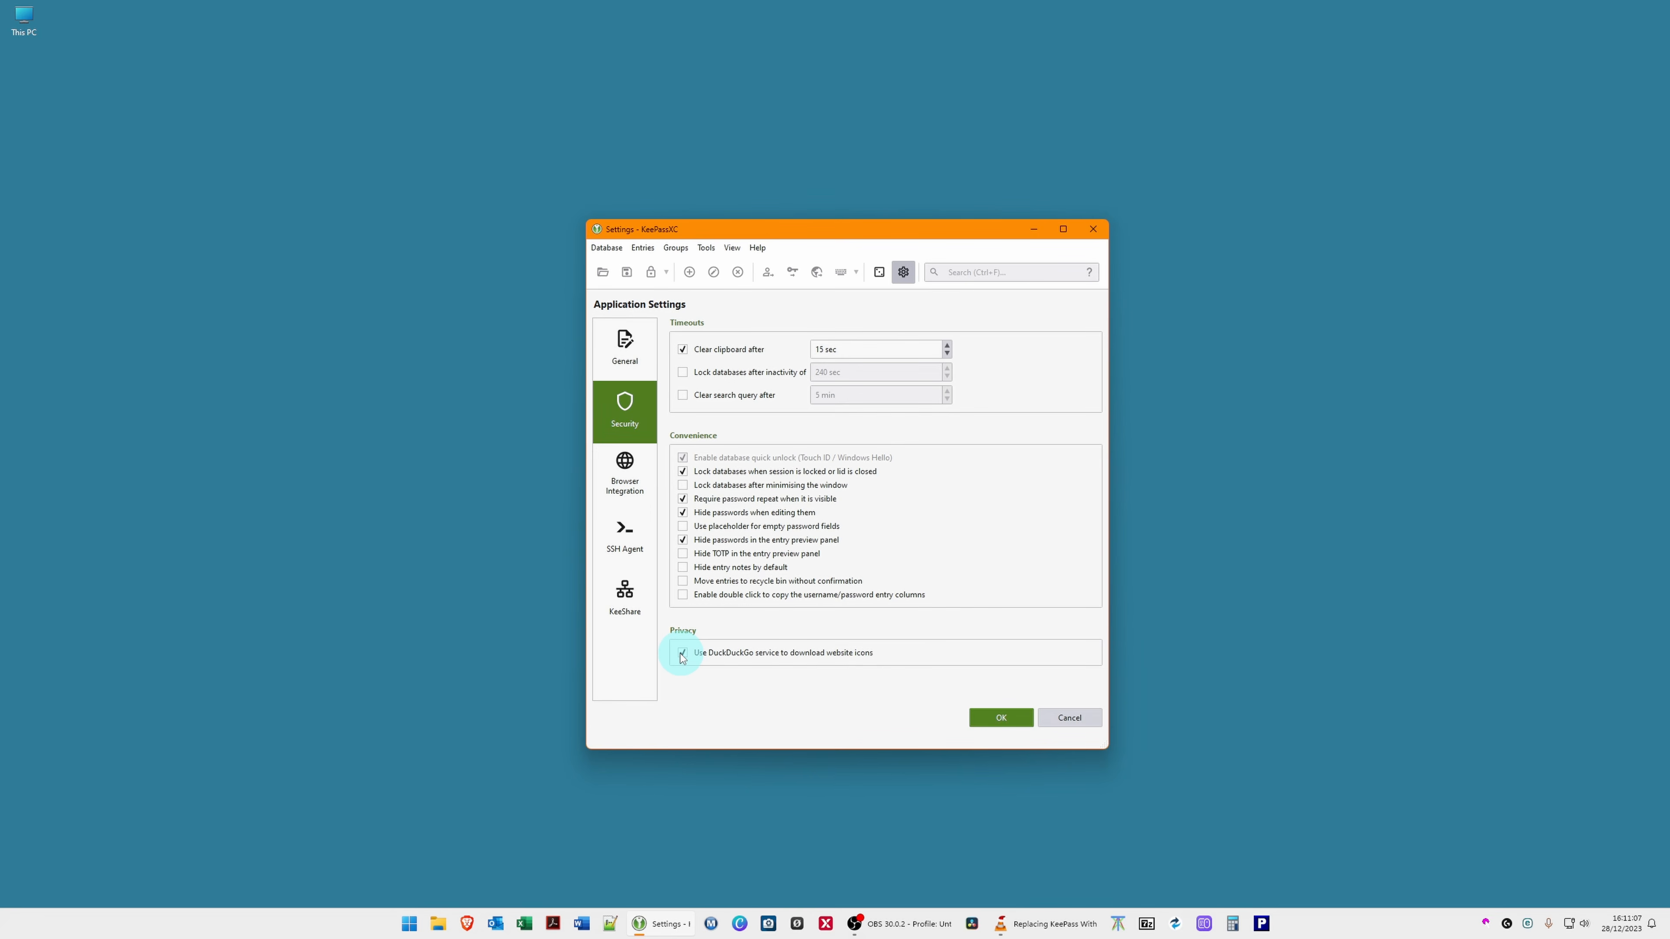
left_click(630, 479)
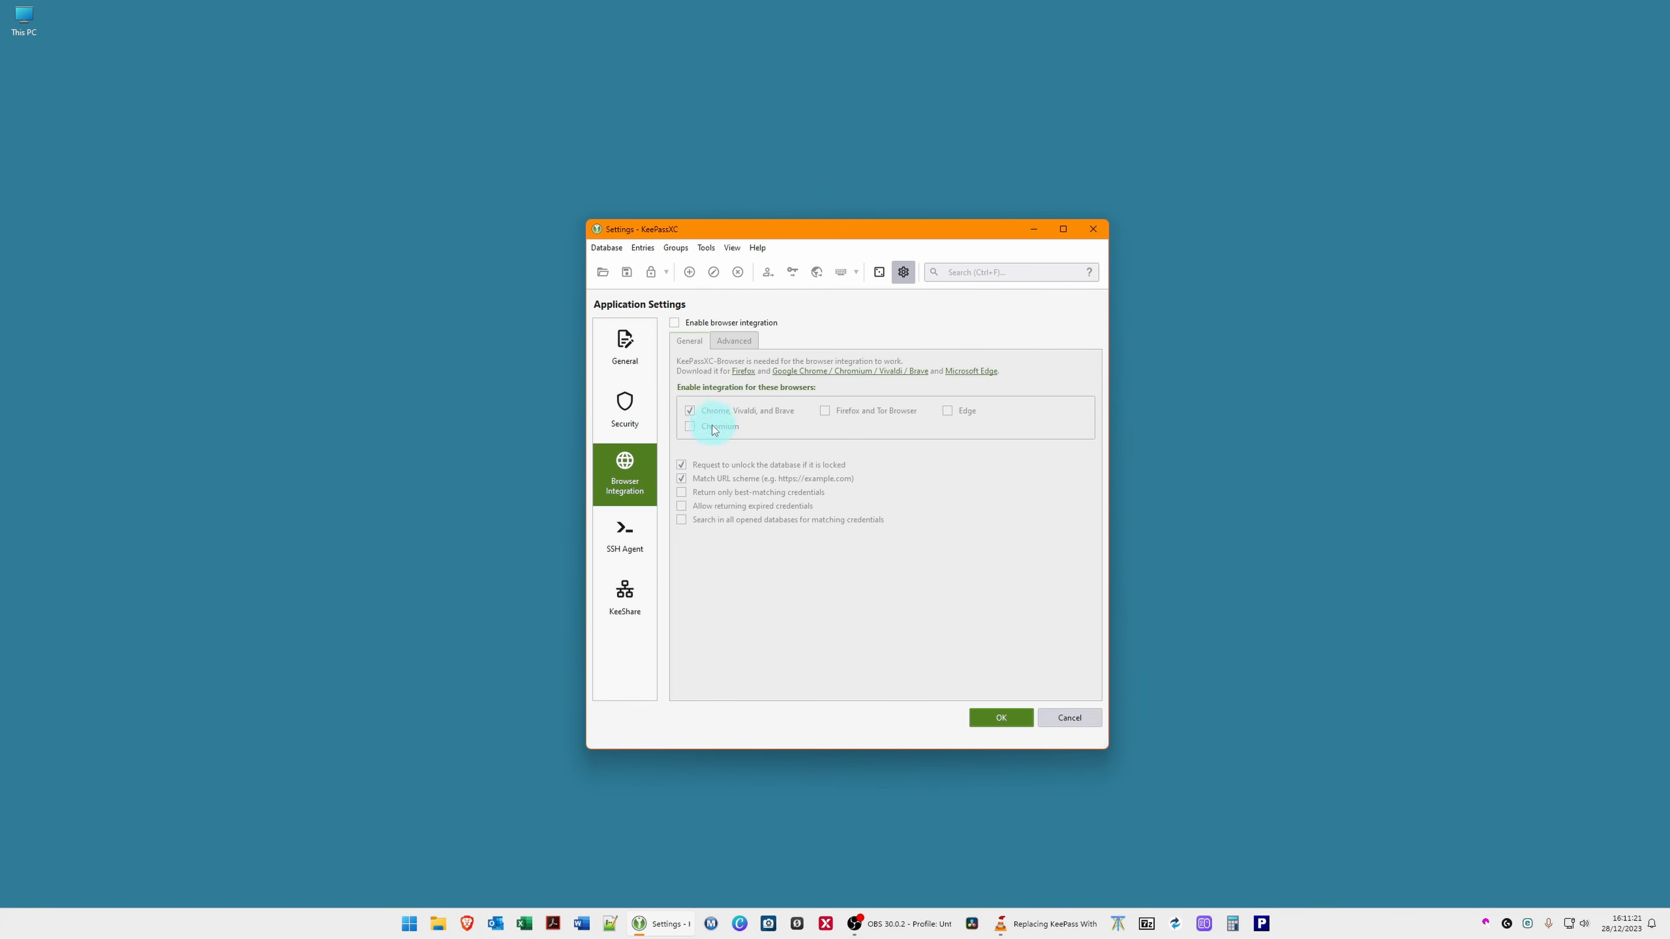
left_click(628, 549)
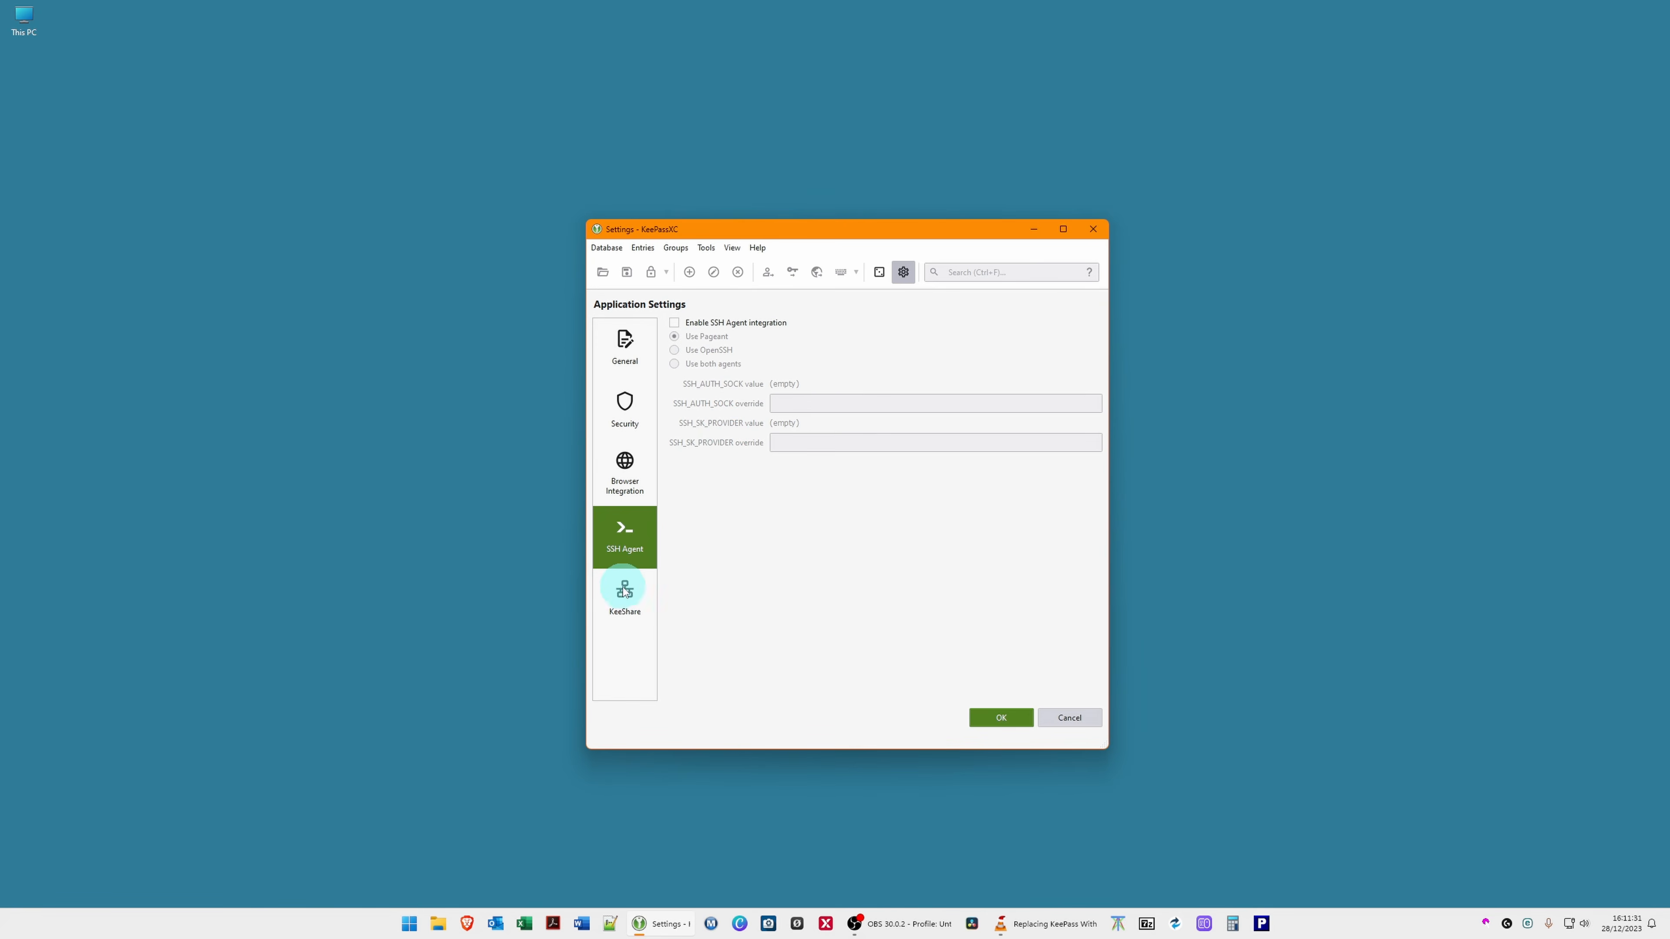
left_click(636, 592)
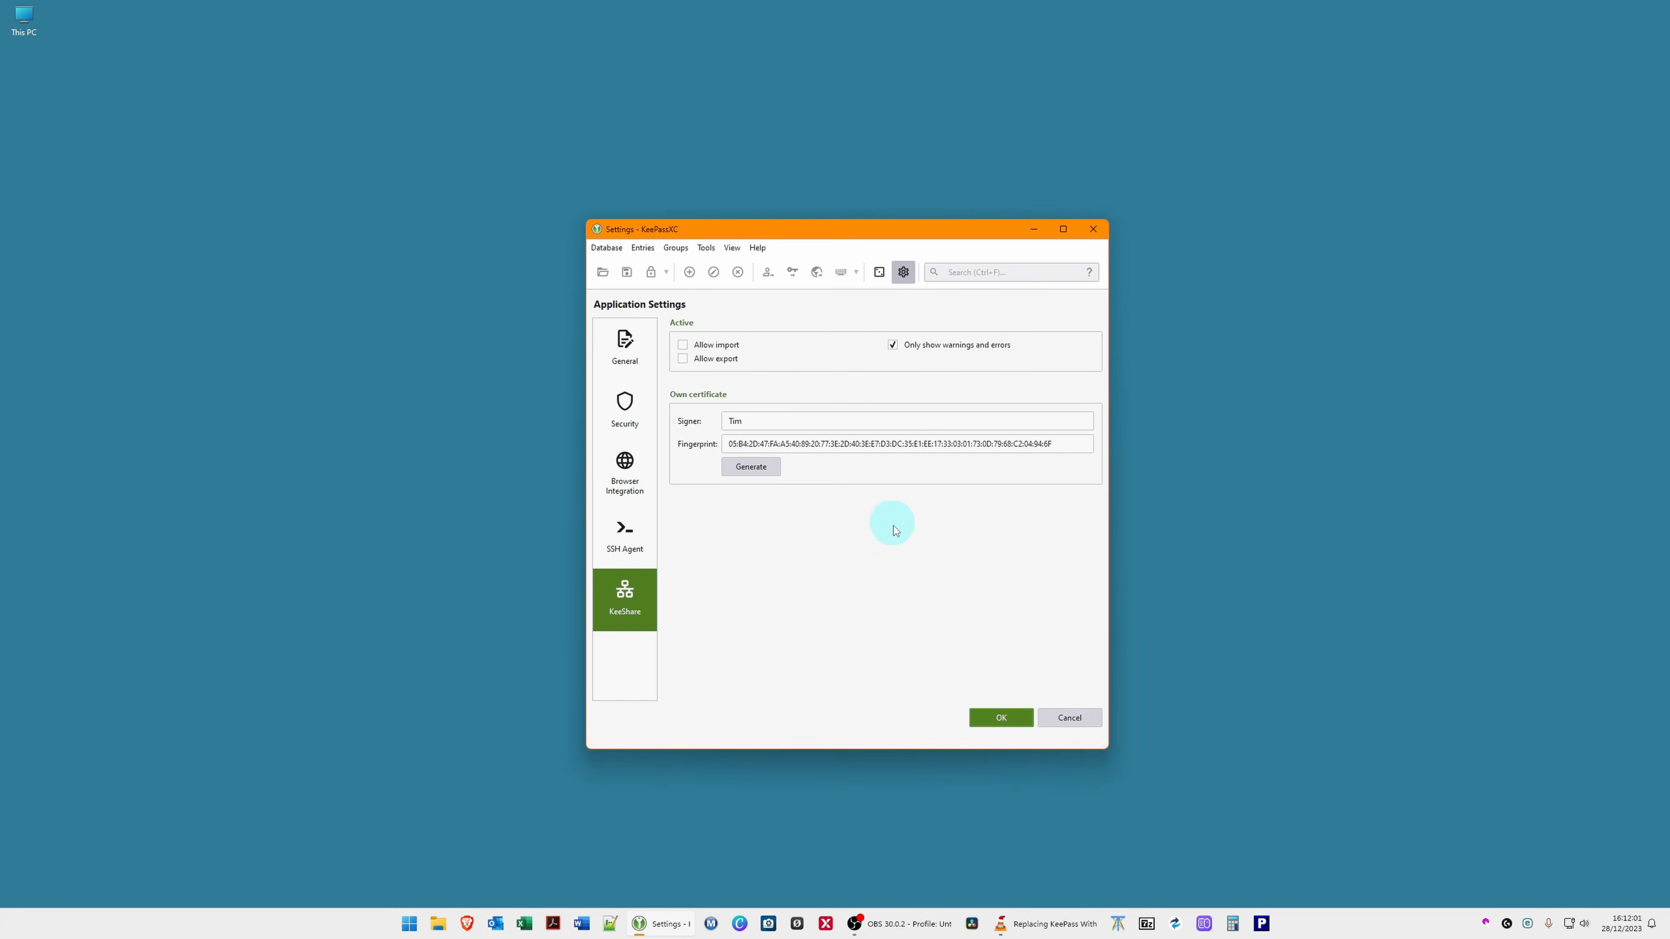
Apply the application settings and check the additional commands of the labelled toolbar.
left_click(1001, 717)
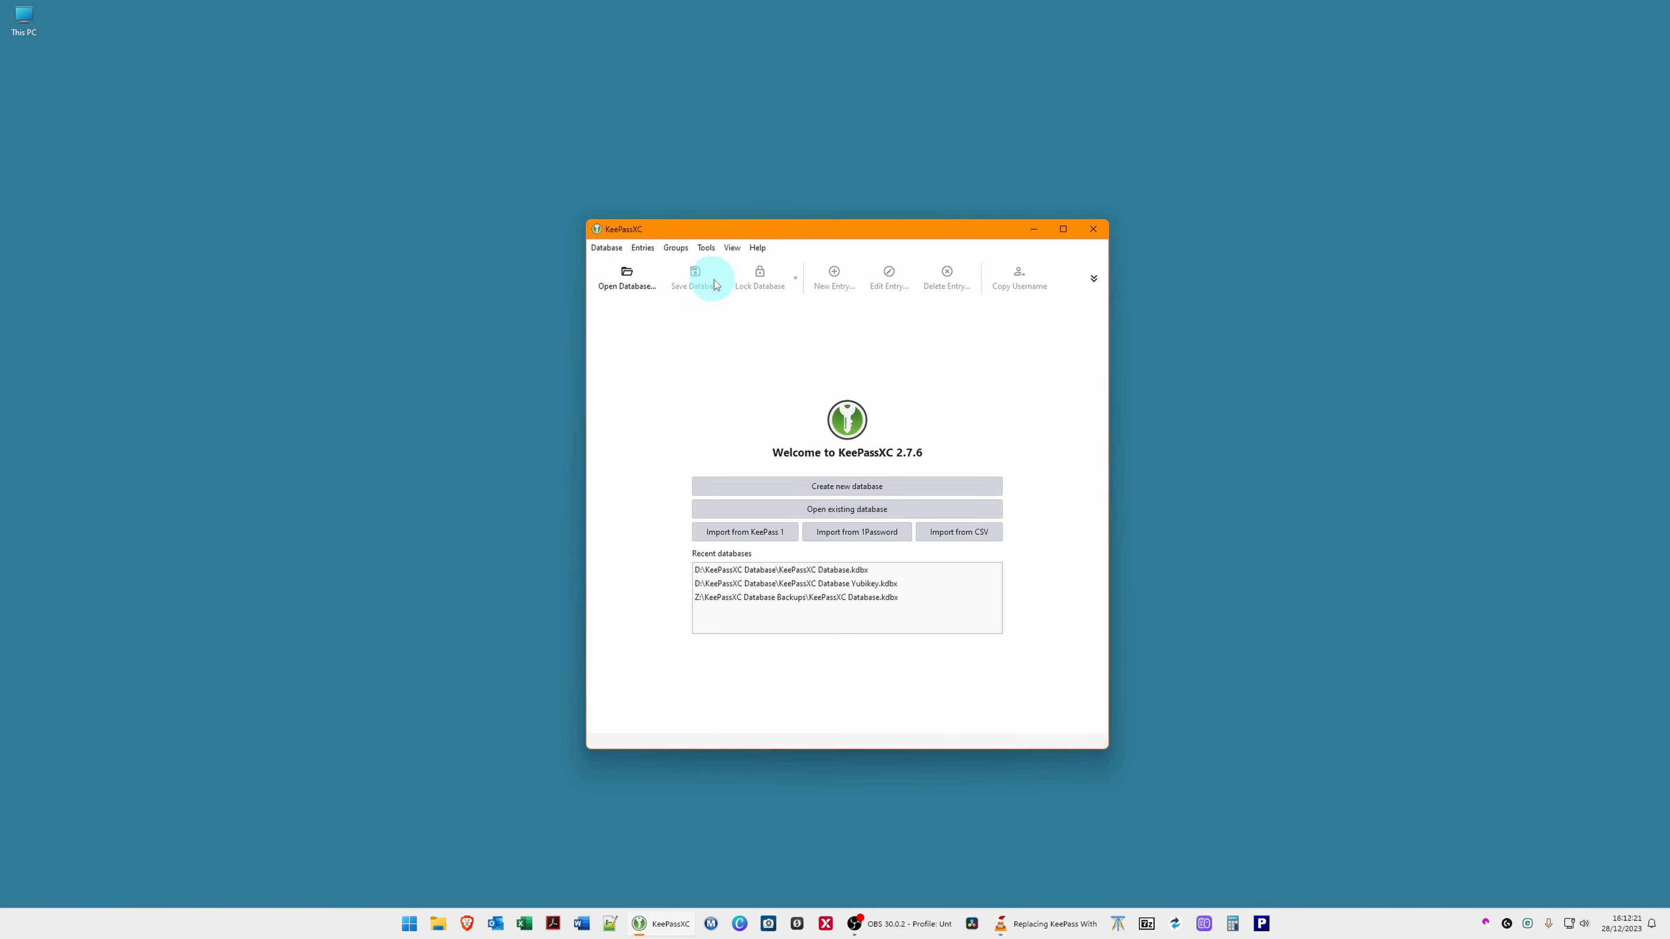
left_click(1092, 281)
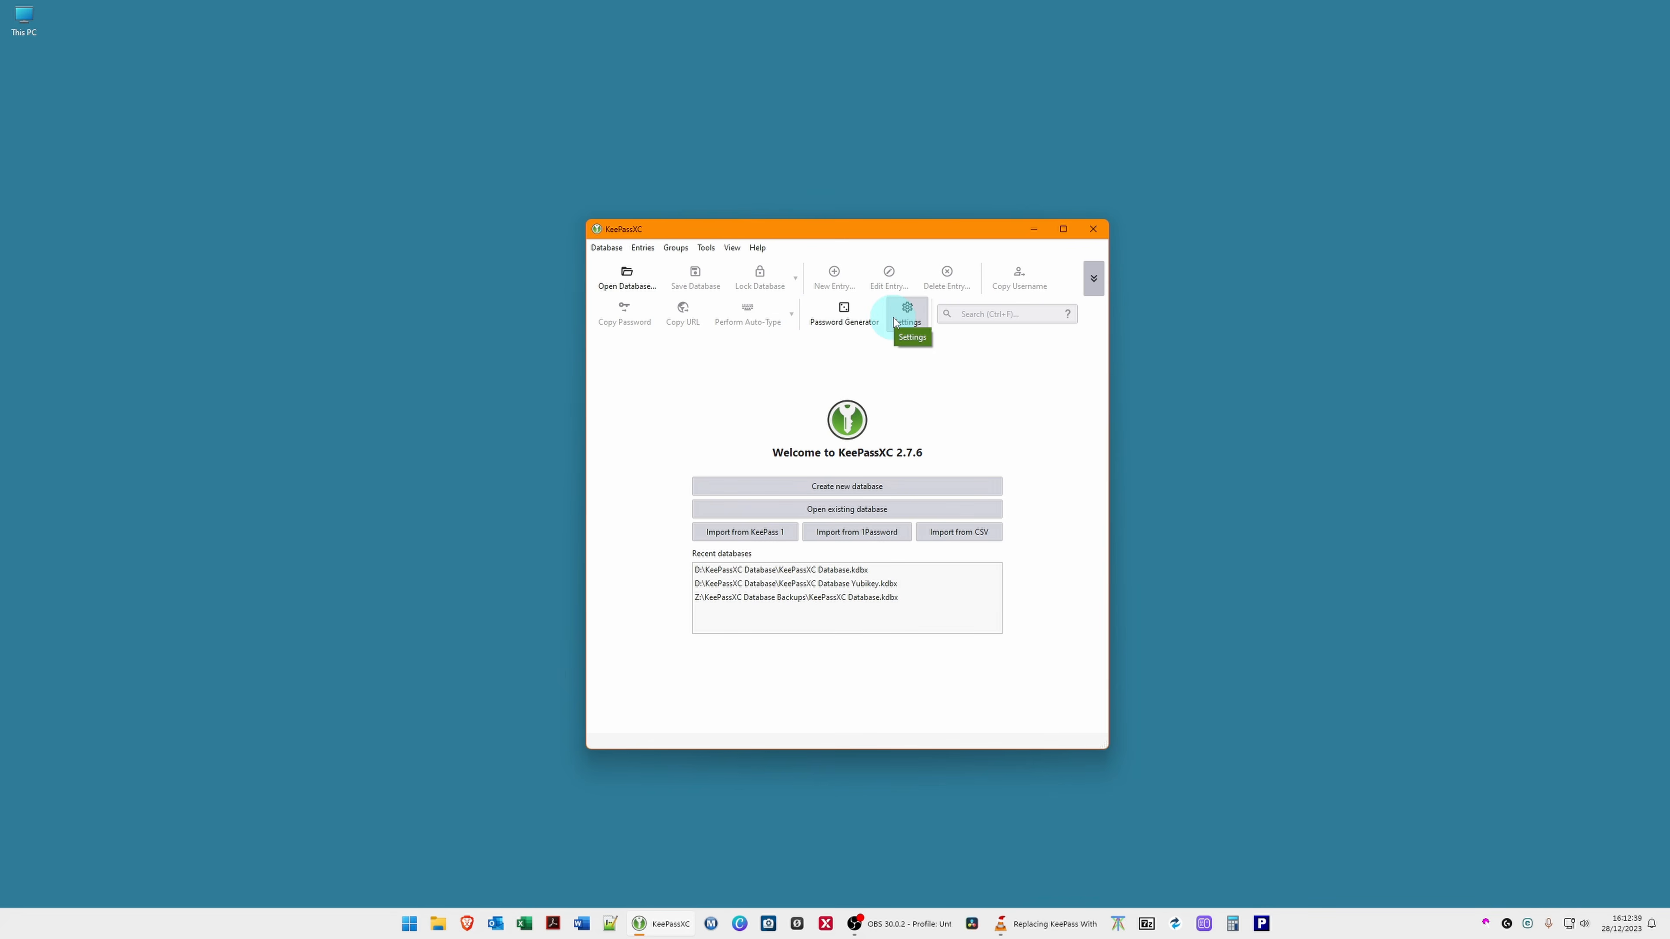
left_click(1094, 279)
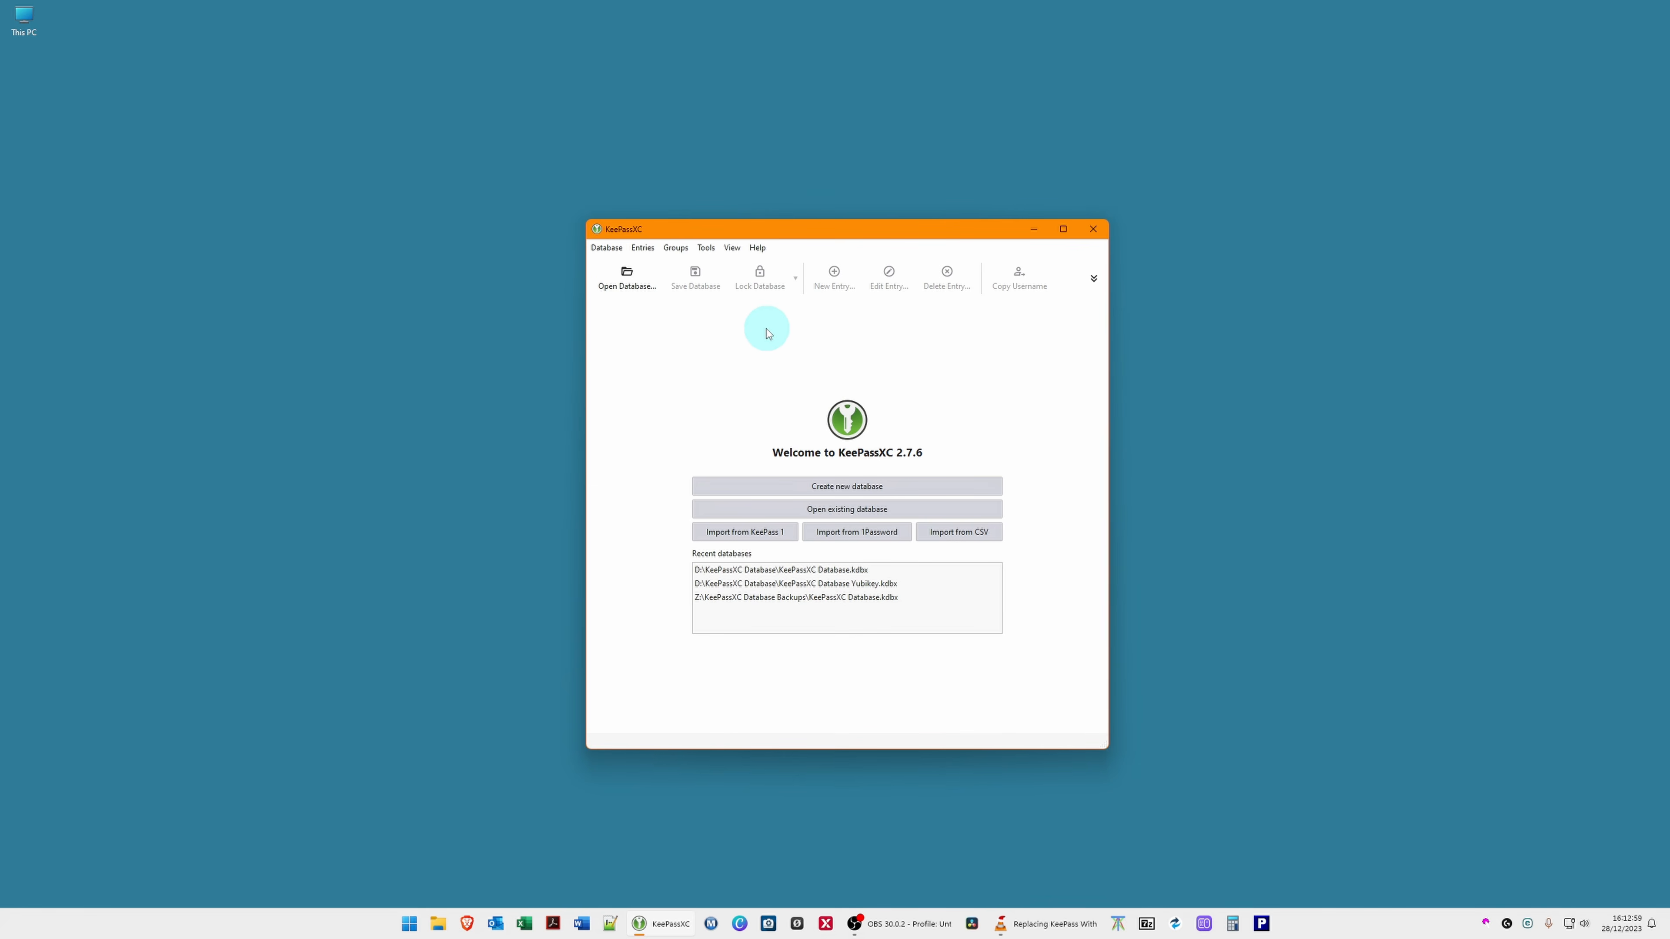
Open the KeePassXC Database file from the KeePassXC Database folder on Local Disk (D:).
left_click(632, 281)
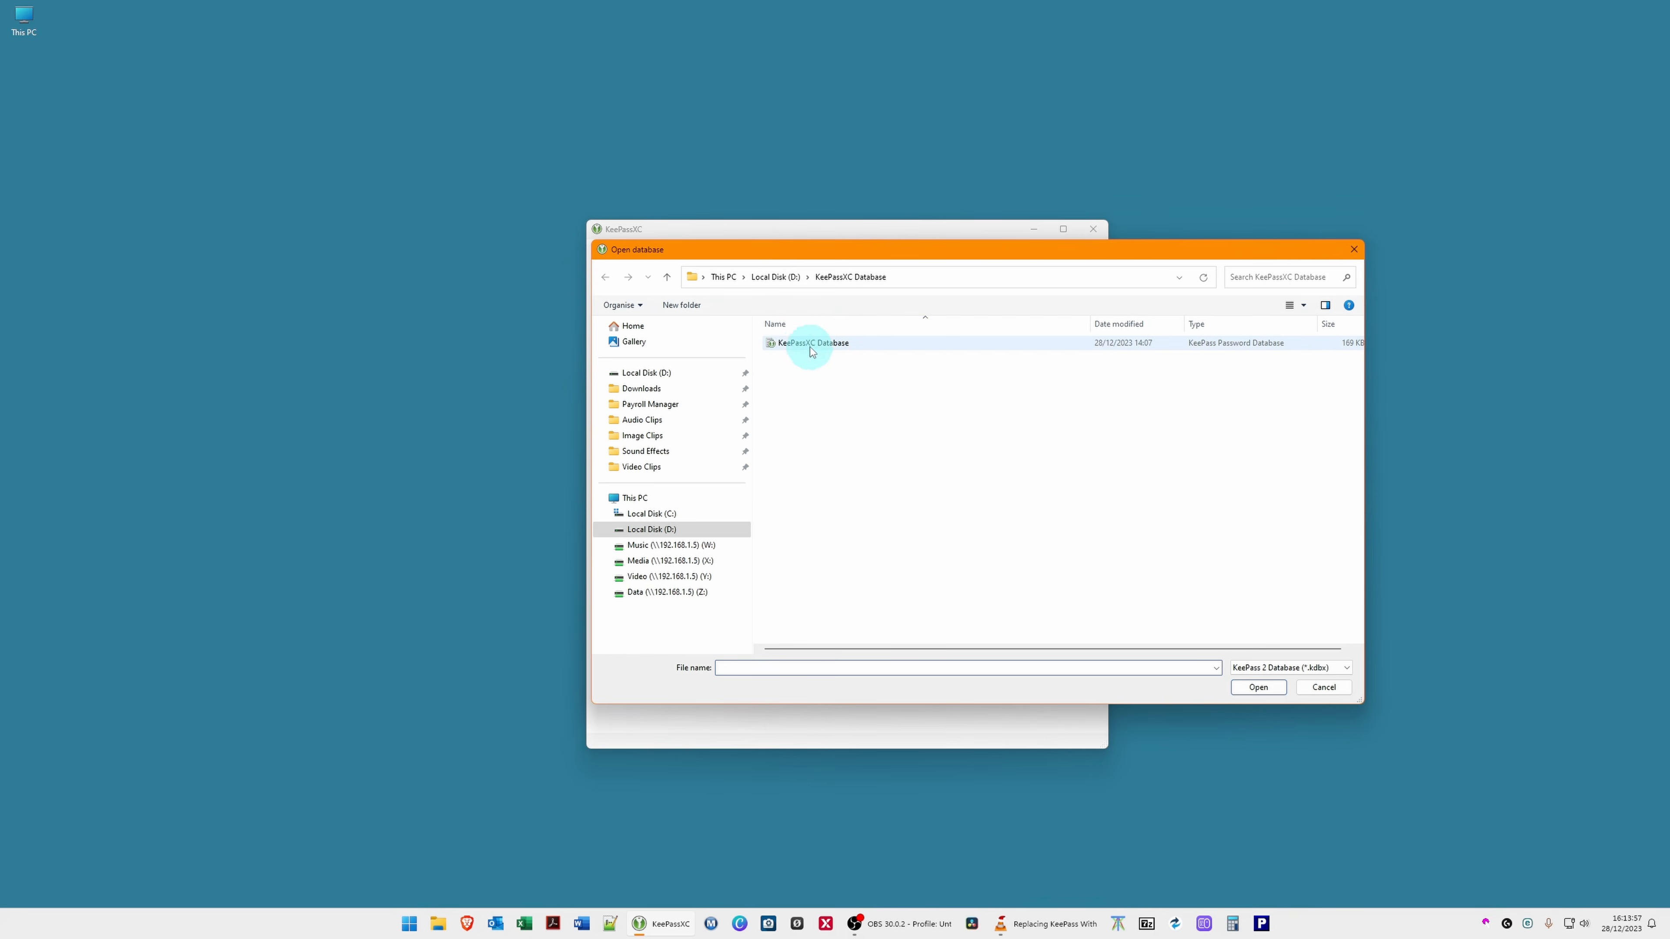
left_click(843, 347)
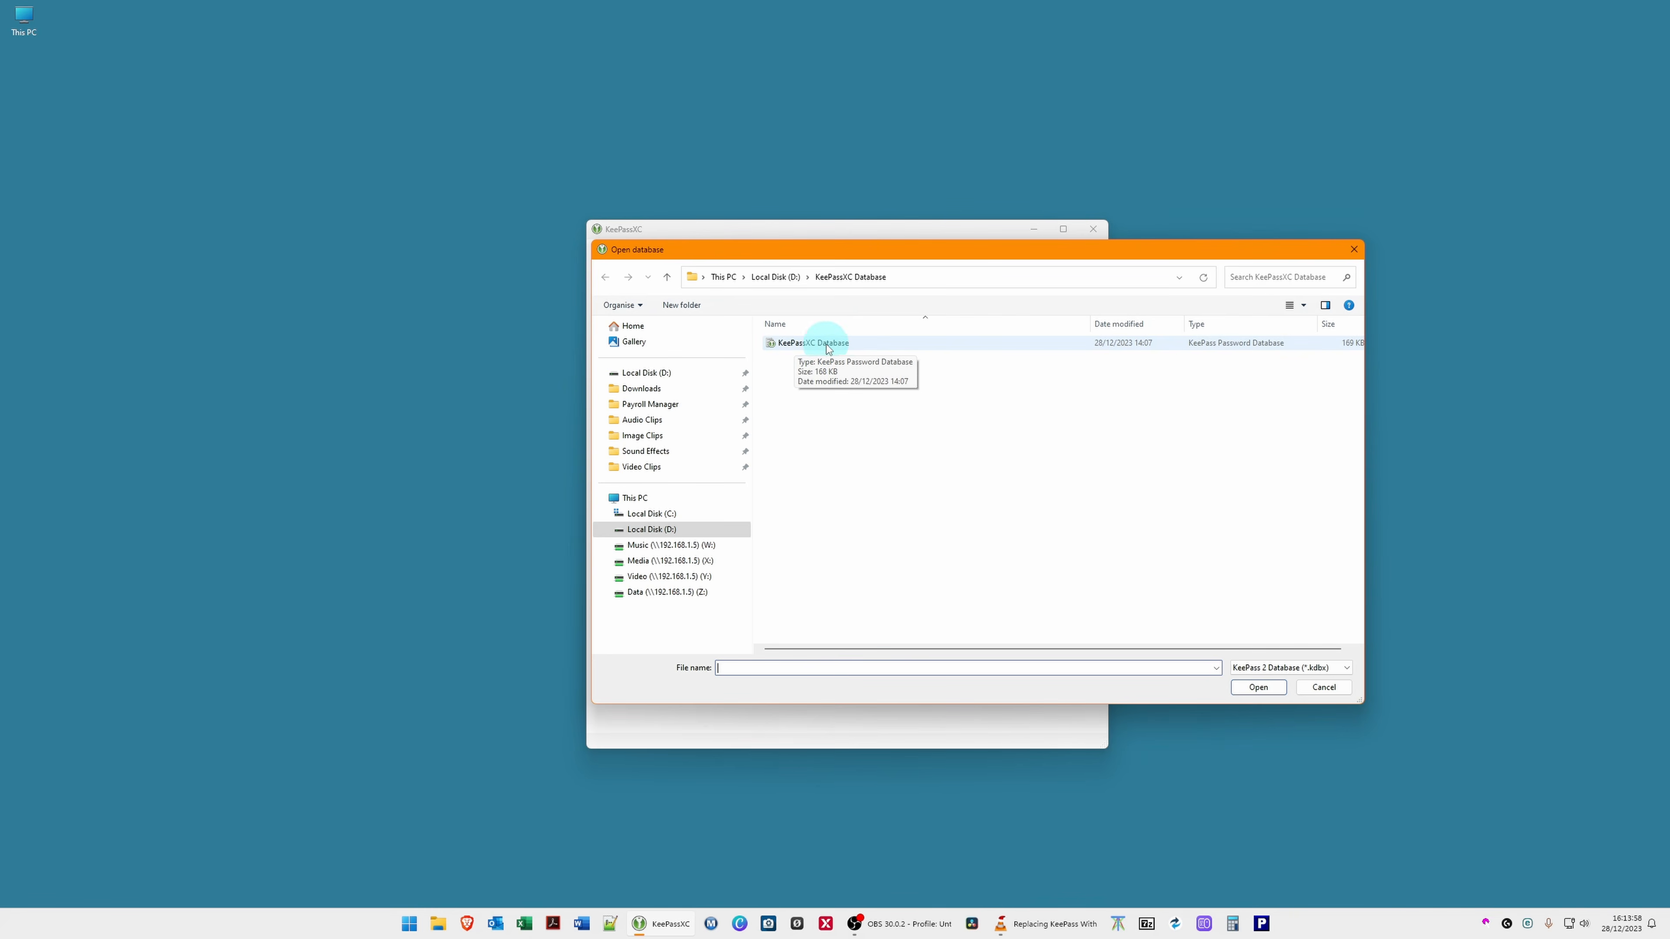
left_click(825, 348)
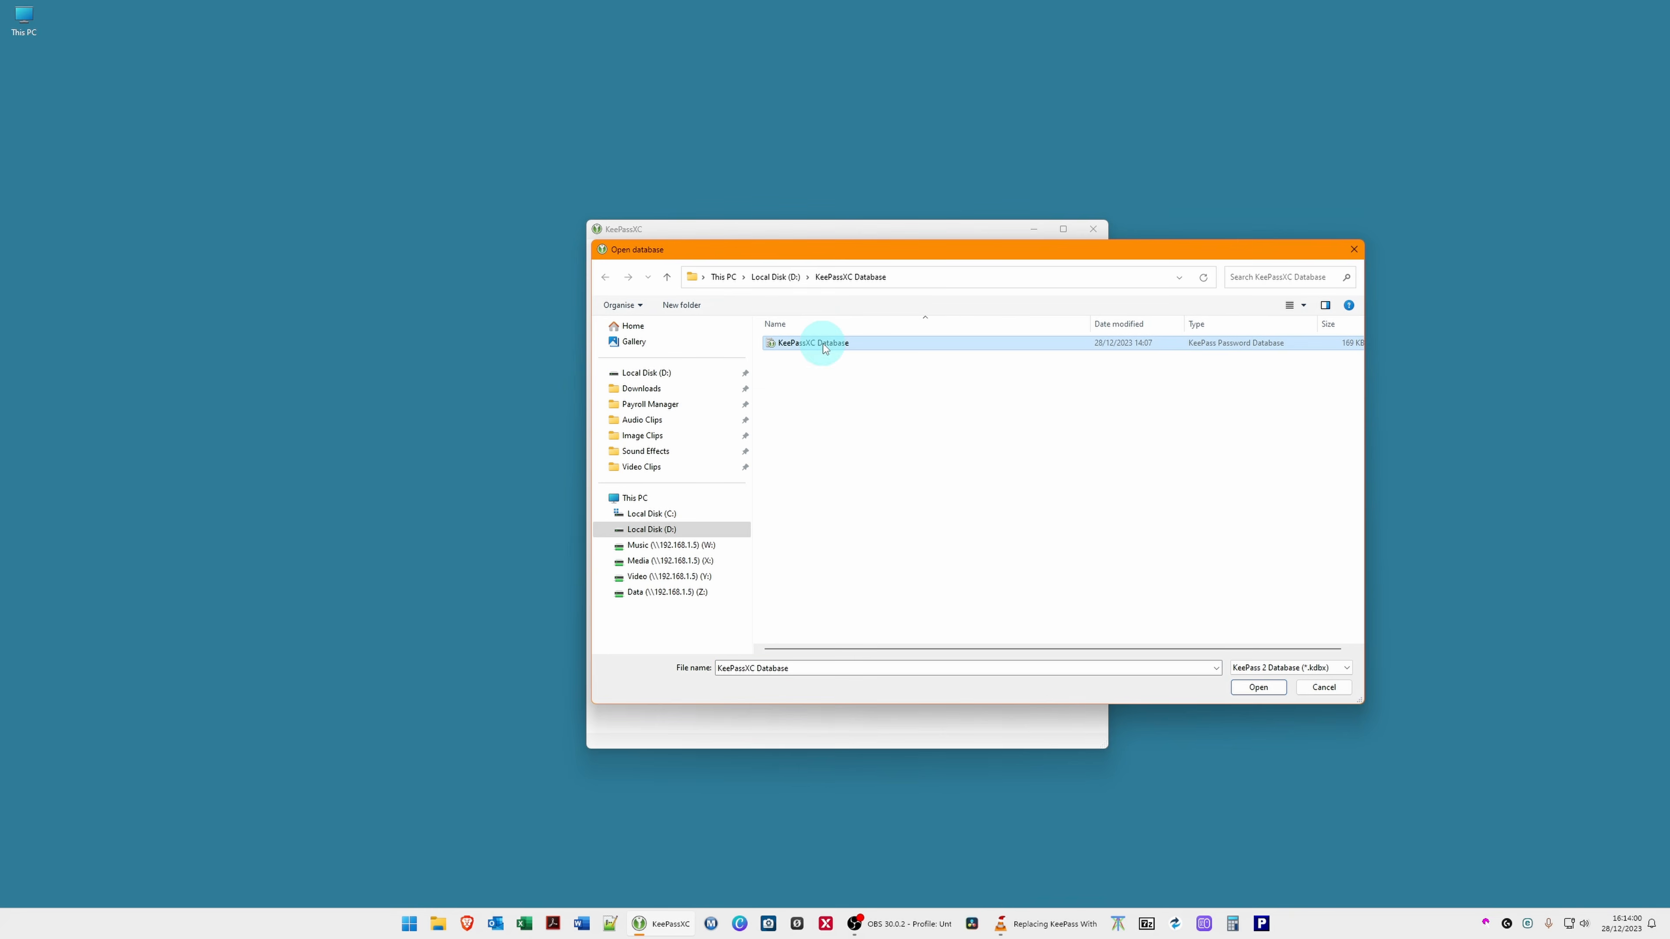
left_click(1253, 689)
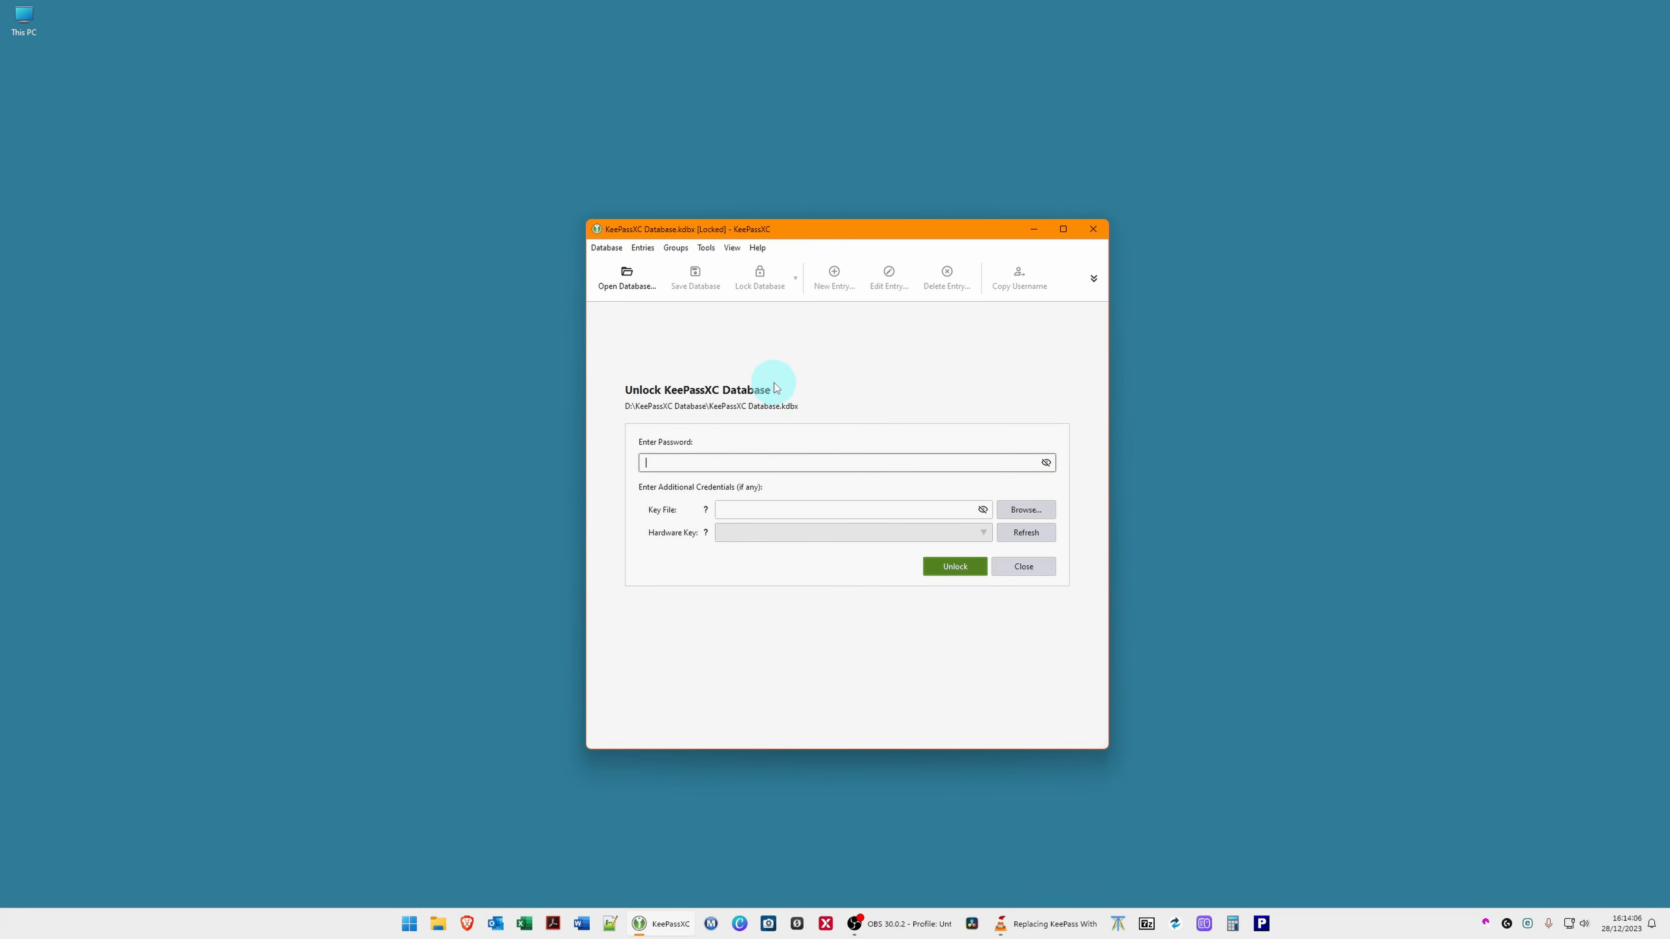
Enter the database password and unlock the database without a key file or hardware key.
type("••••")
type("••")
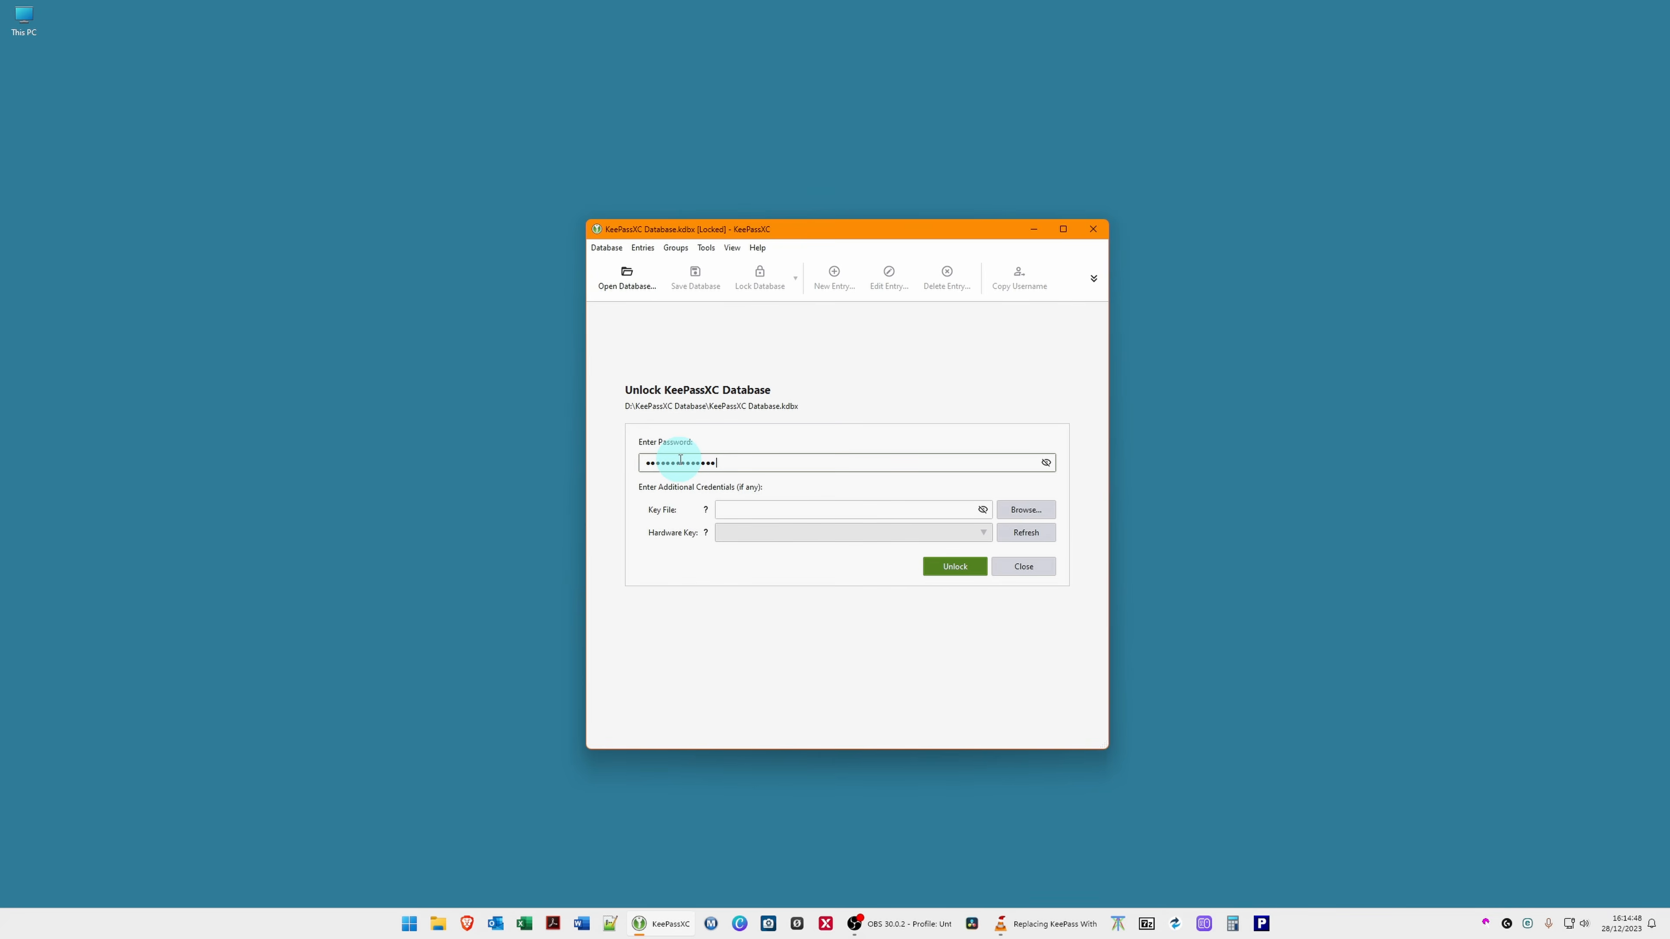
type("••")
key("Return")
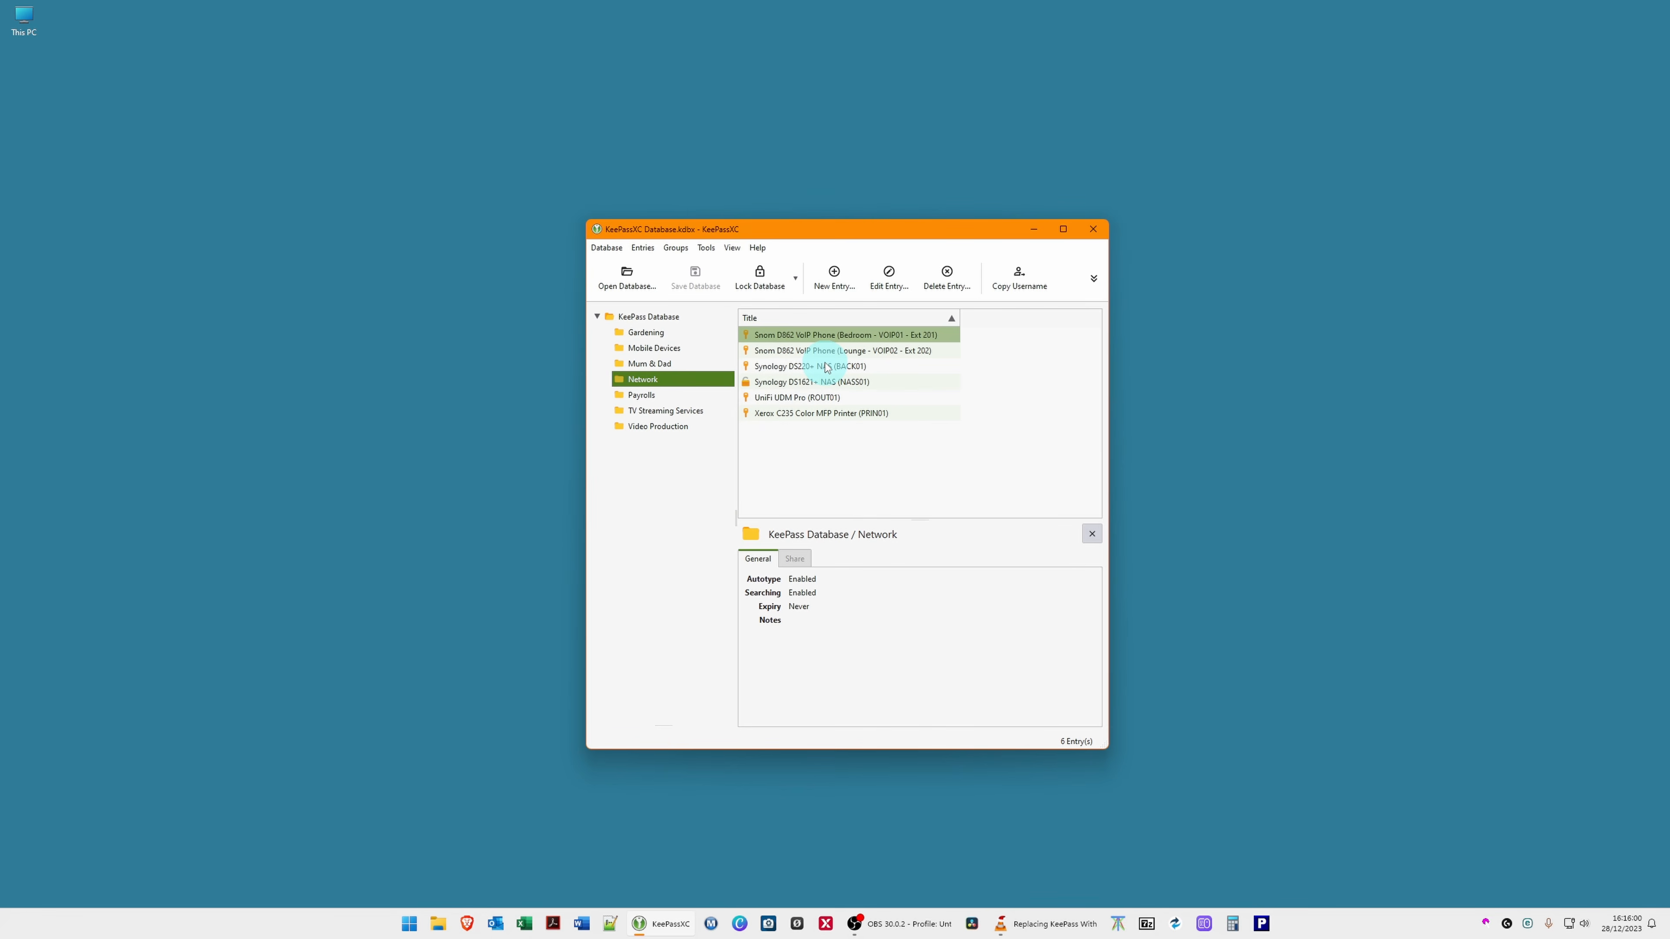
View the details of the Synology DS1621+ NAS entry in the Network group, and close the preview and the KeePassXC window.
left_click(780, 386)
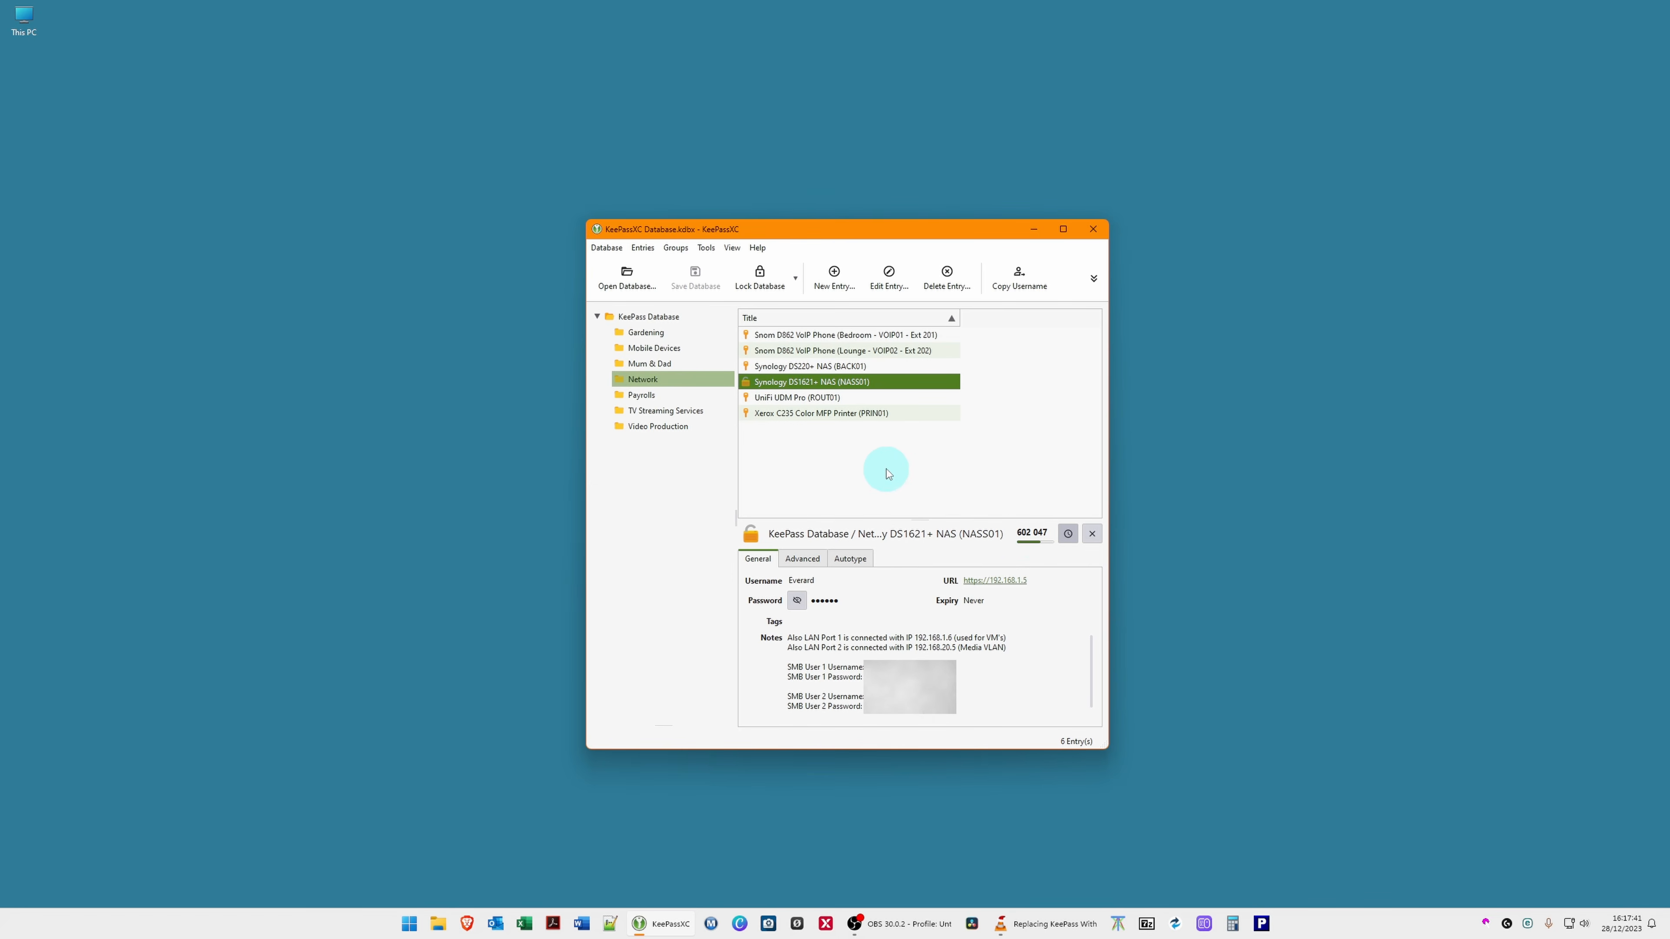
left_click(1091, 534)
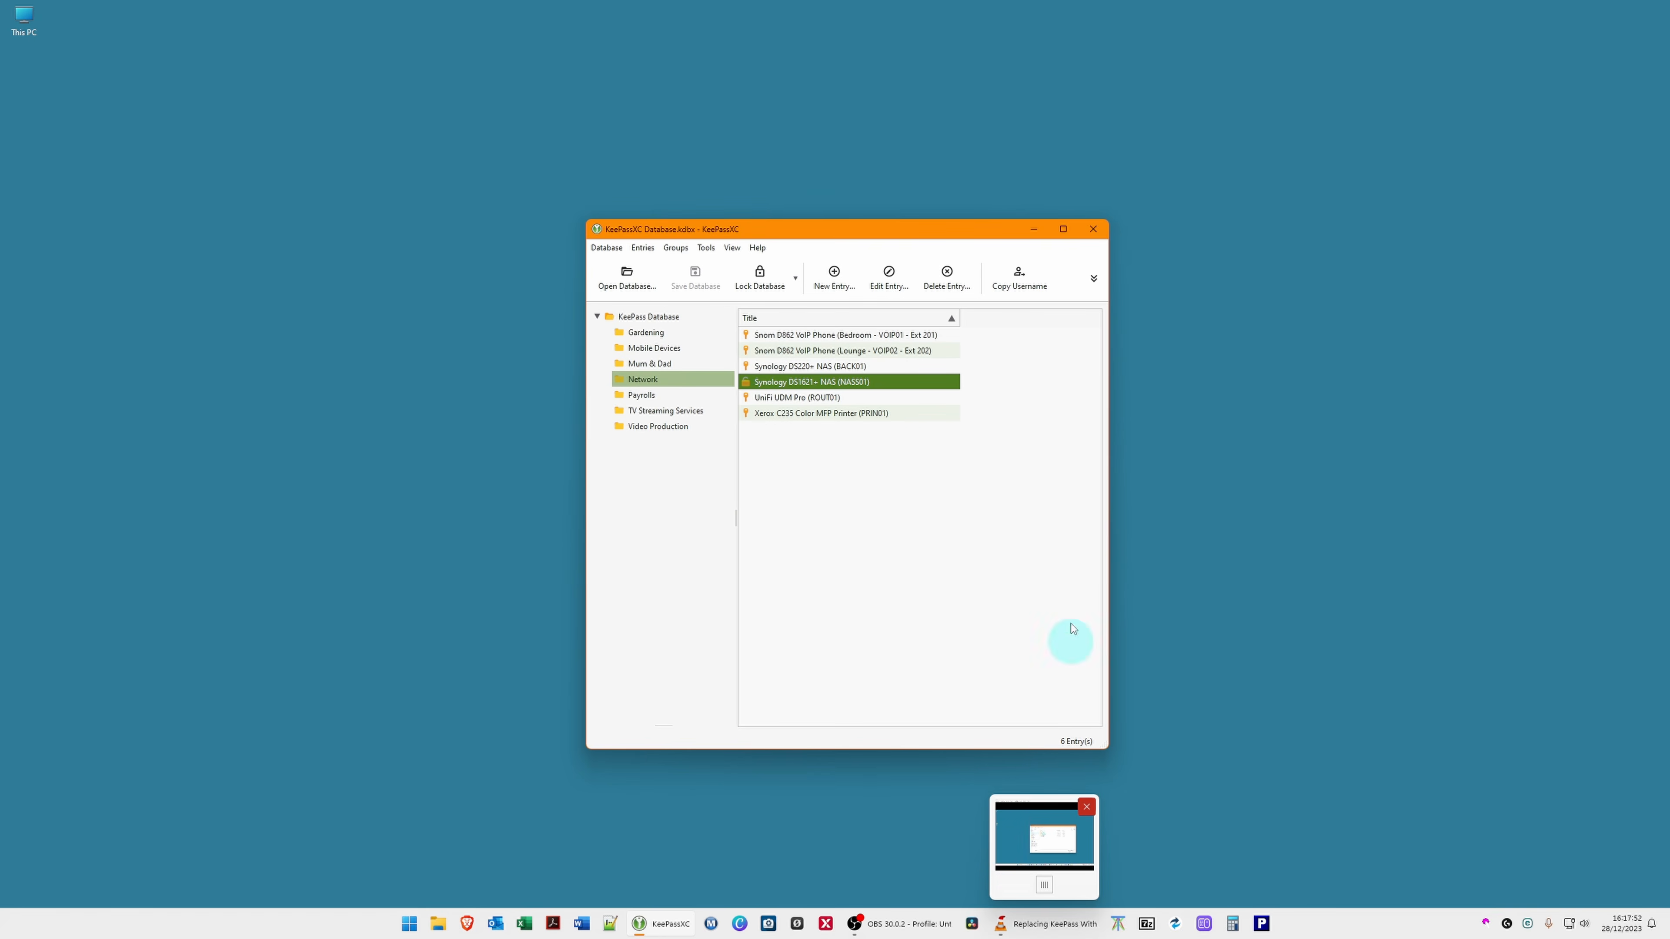
left_click(1093, 230)
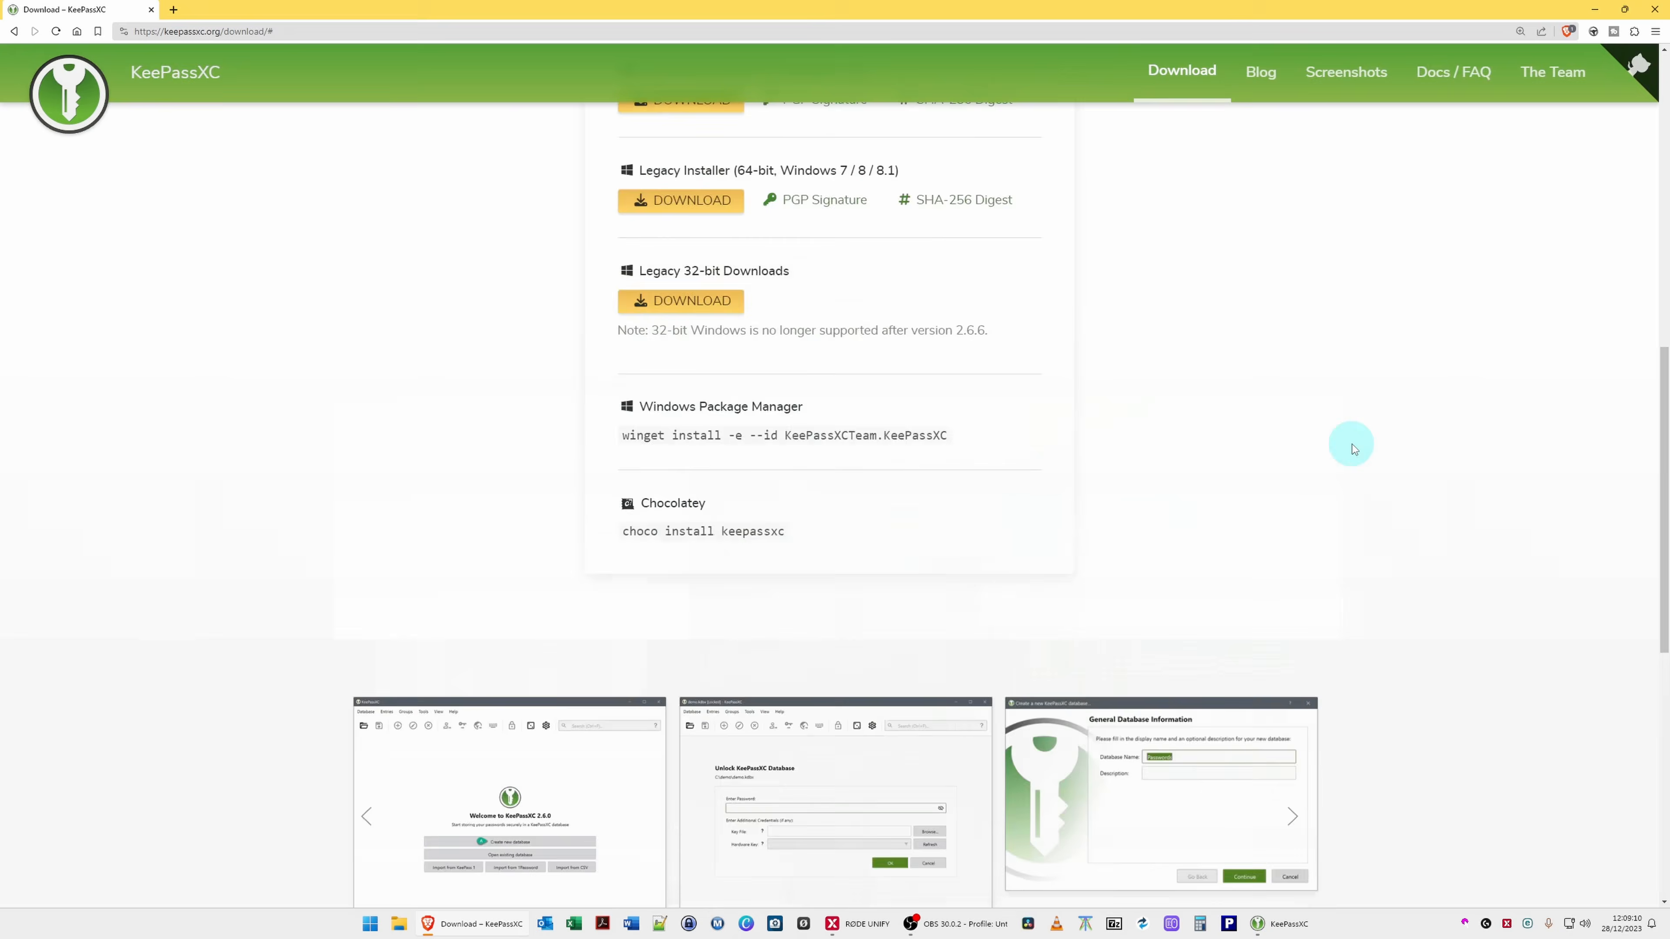
scroll(1351, 444, "down", 5)
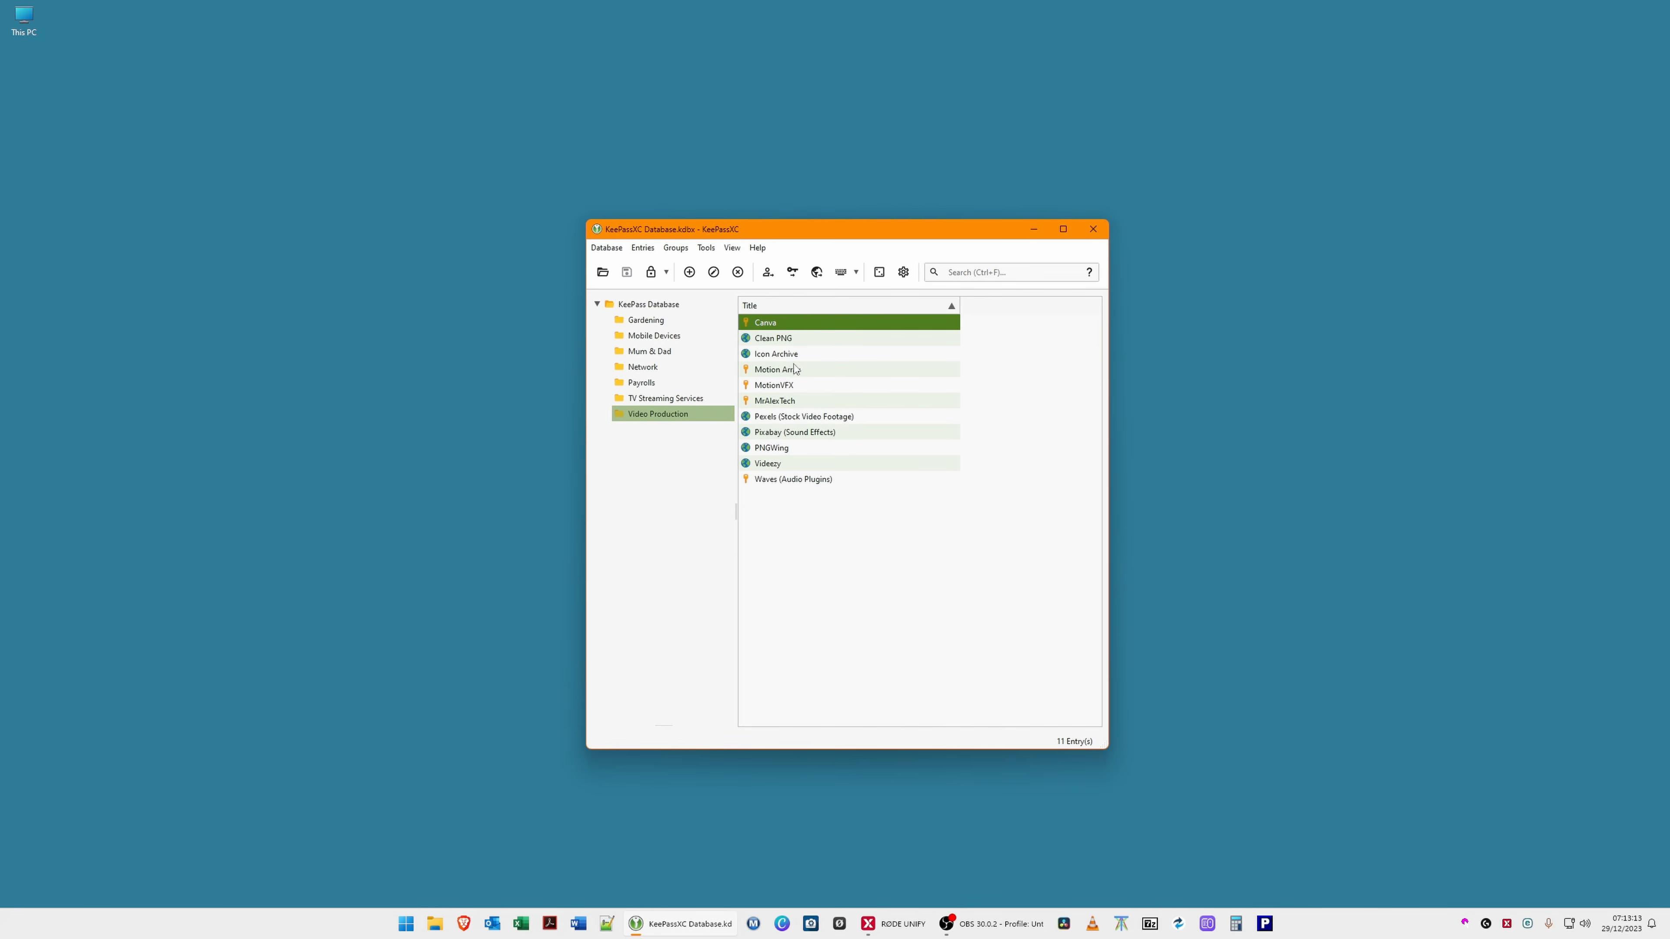
Download all favicons for the Video Production group, review the download status of each URL and close the report.
right_click(663, 417)
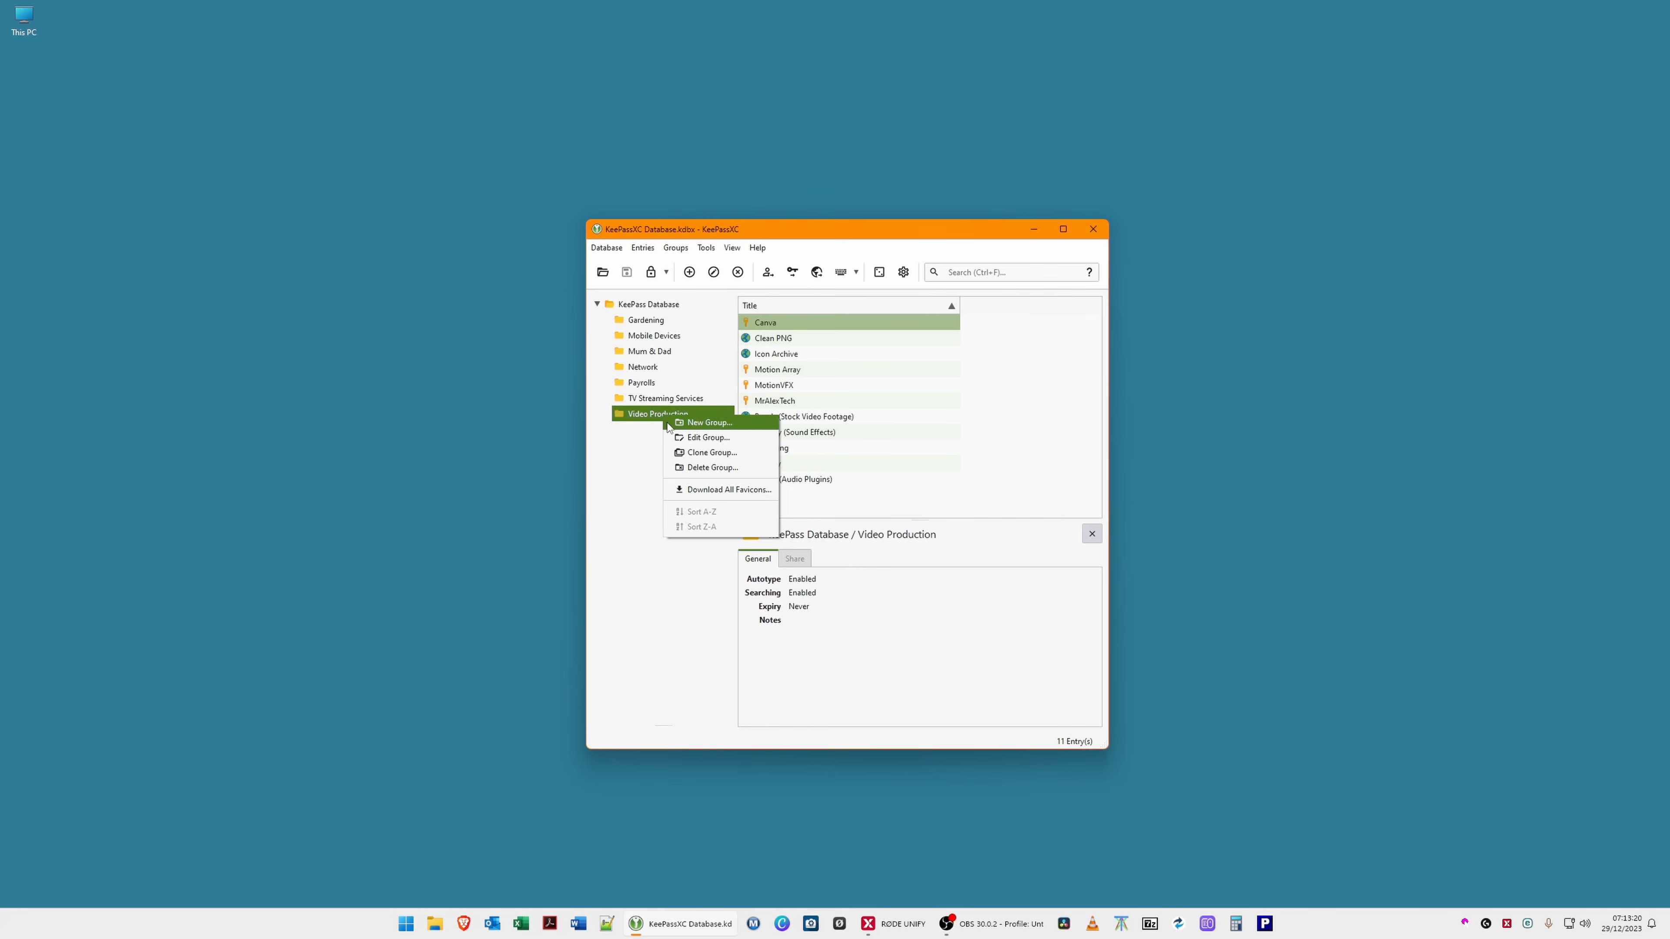
right_click(657, 414)
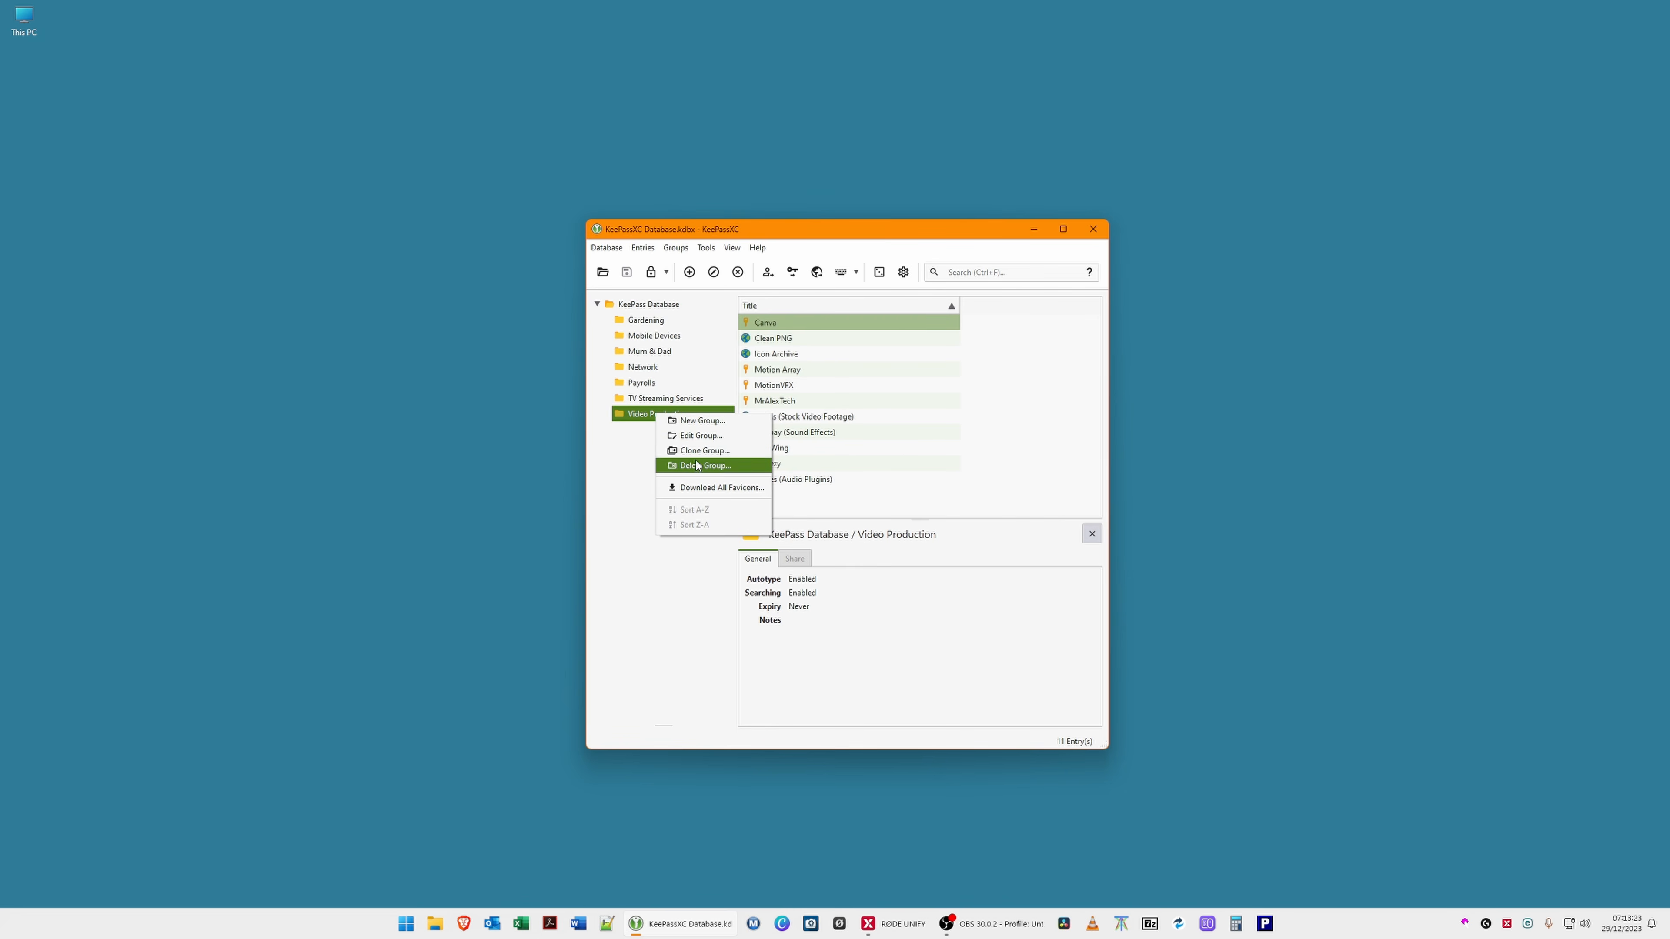
left_click(714, 490)
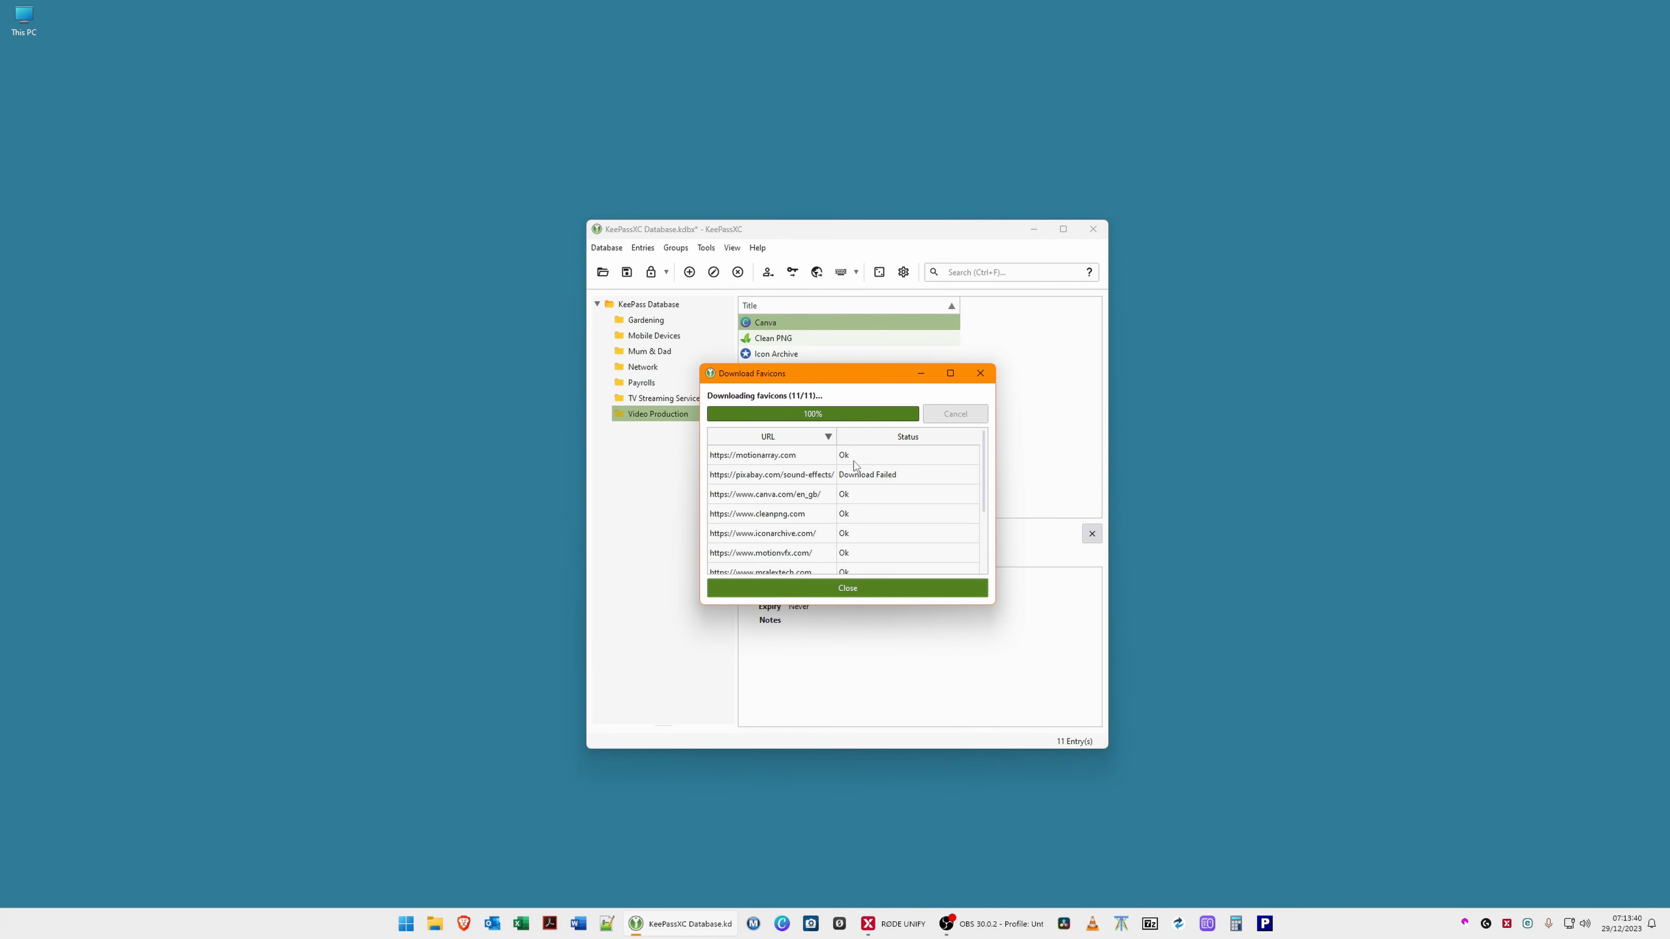
scroll(853, 460, "down", 2)
scroll(855, 461, "up", 2)
scroll(868, 482, "down", 2)
scroll(869, 482, "up", 2)
left_click(846, 589)
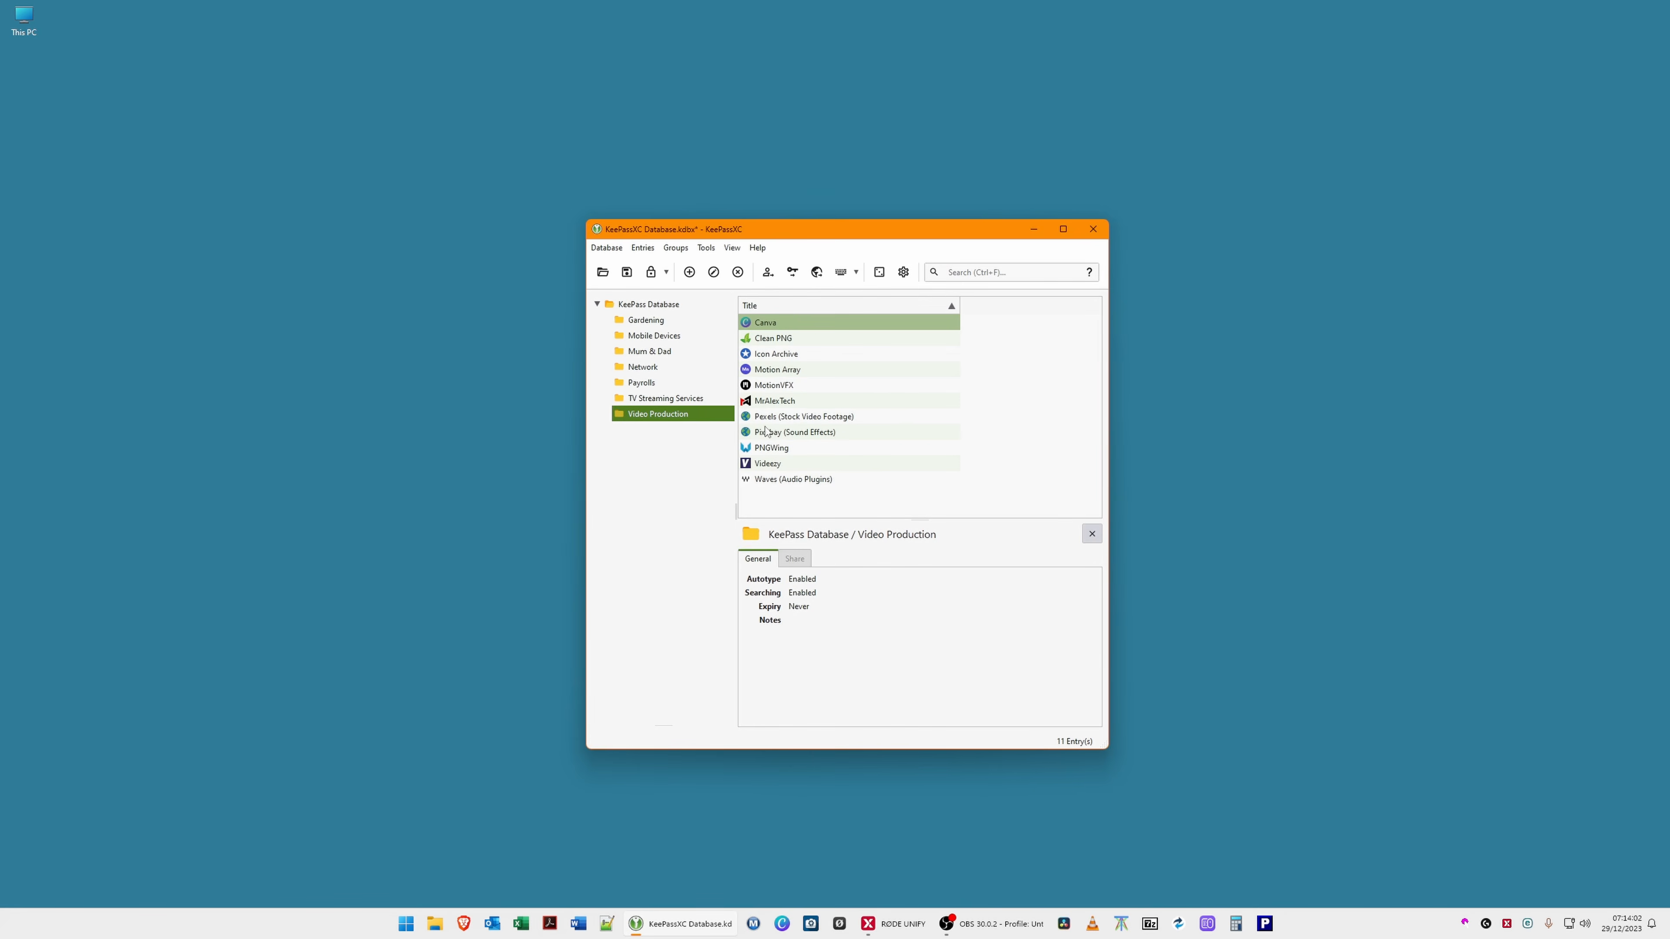